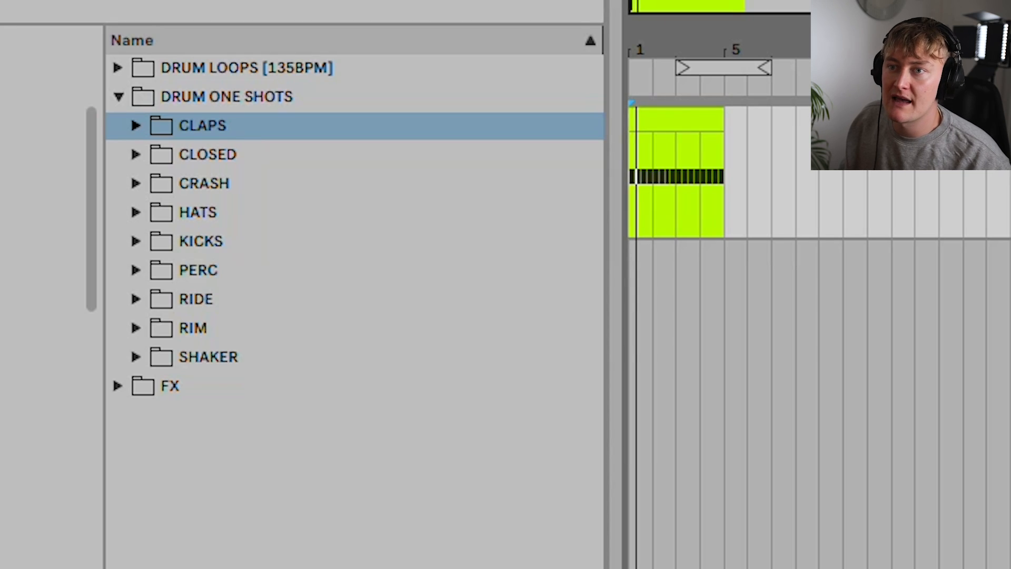
Step: Open the KICKS folder and audition its one-shots, ending on PH_SPEED2_KICK_6.wav
{"action": "left_click", "coordinate": [137, 242]}
{"action": "left_click", "coordinate": [287, 329]}
{"action": "left_click", "coordinate": [287, 473]}
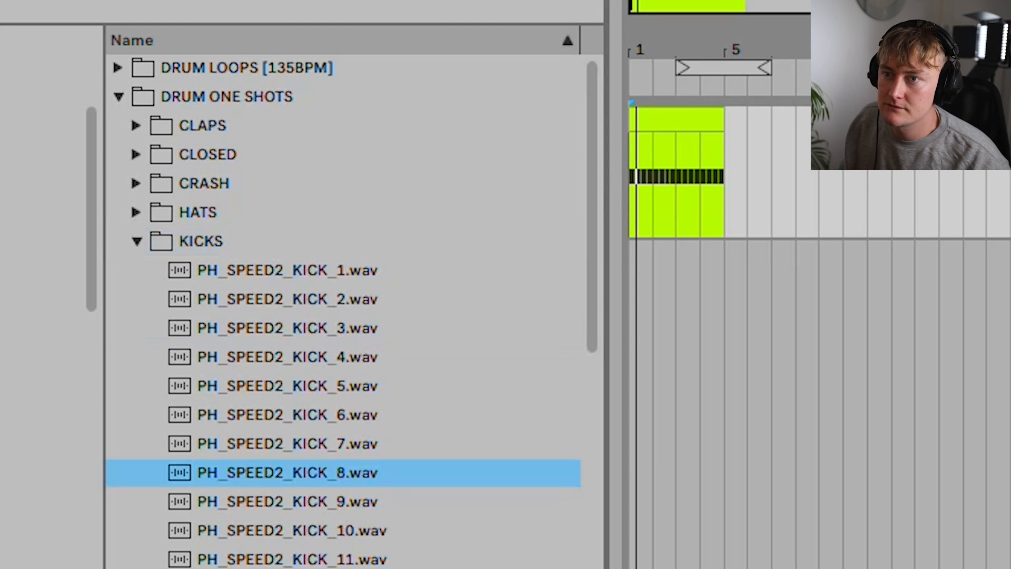
{"action": "key", "text": "Up"}
{"action": "key", "text": "Up"}
{"action": "key", "text": "Down"}
{"action": "key", "text": "Down"}
{"action": "key", "text": "Down"}
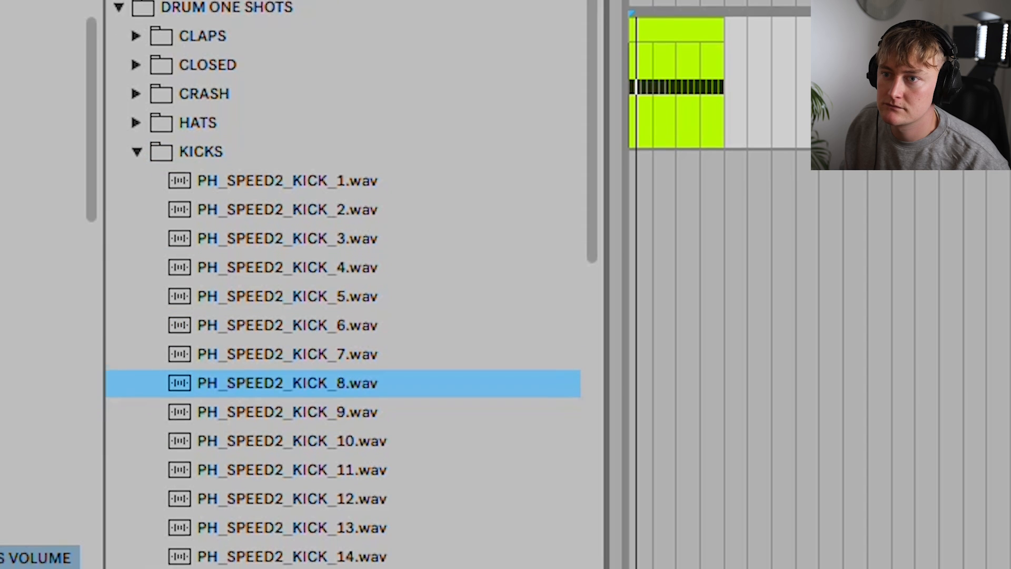
{"action": "left_click", "coordinate": [287, 309]}
{"action": "key", "text": "Down"}
{"action": "key", "text": "Down"}
{"action": "key", "text": "Down"}
{"action": "key", "text": "Down"}
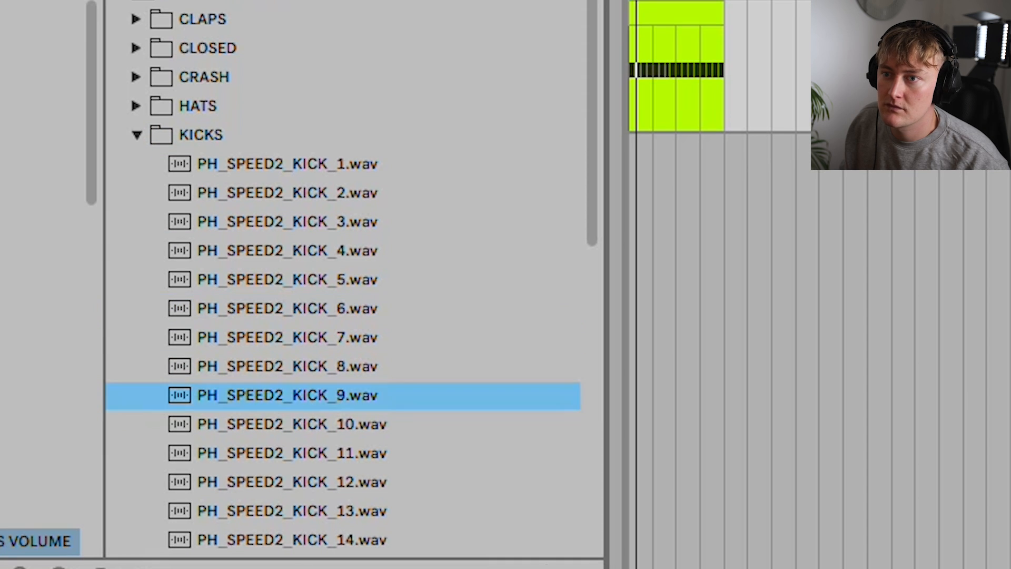
{"action": "left_click", "coordinate": [365, 315]}
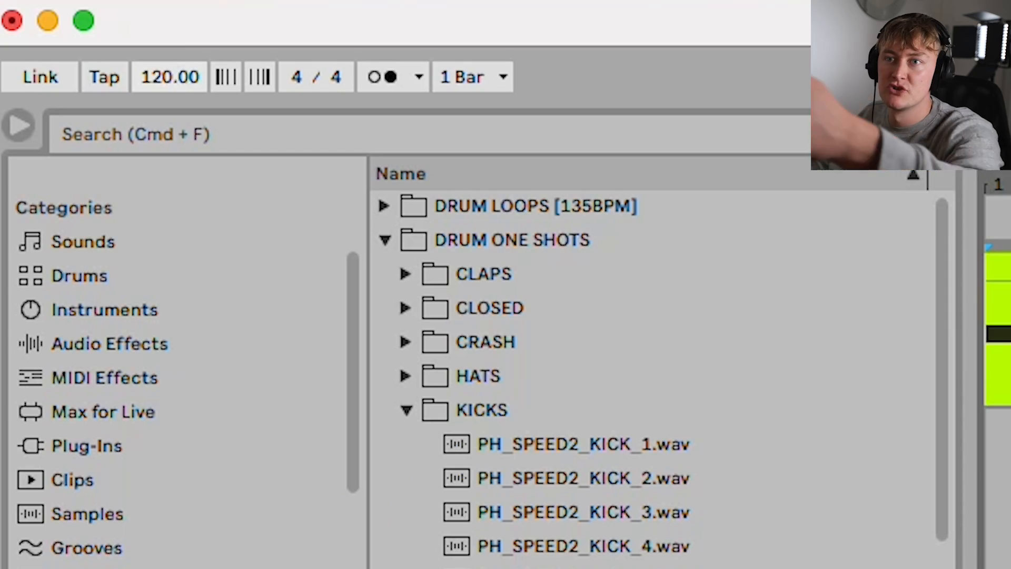
Step: Set the project tempo to 135 BPM and play back the four-bar kick pattern
{"action": "type", "text": "1"}
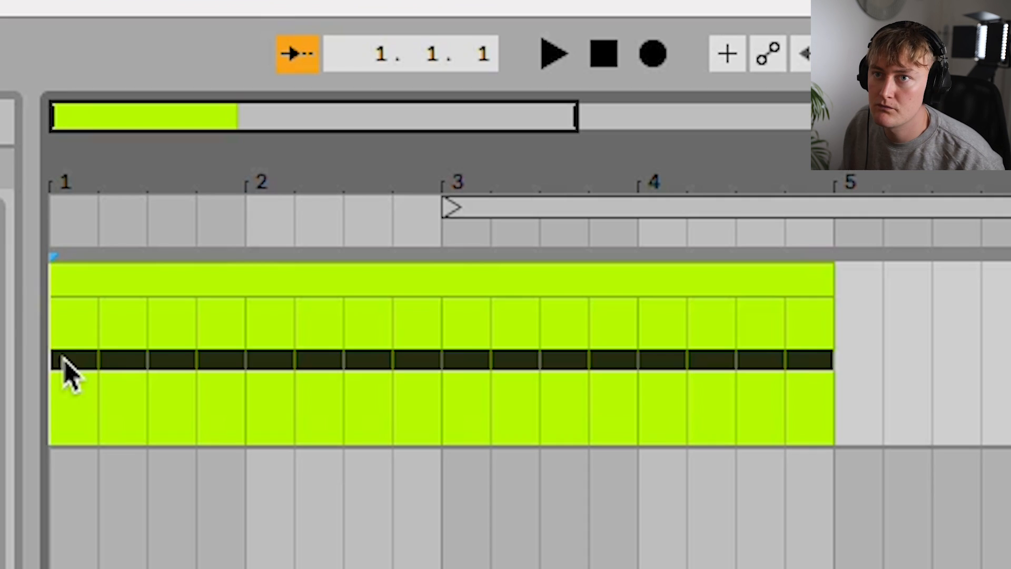
{"action": "key", "text": "space"}
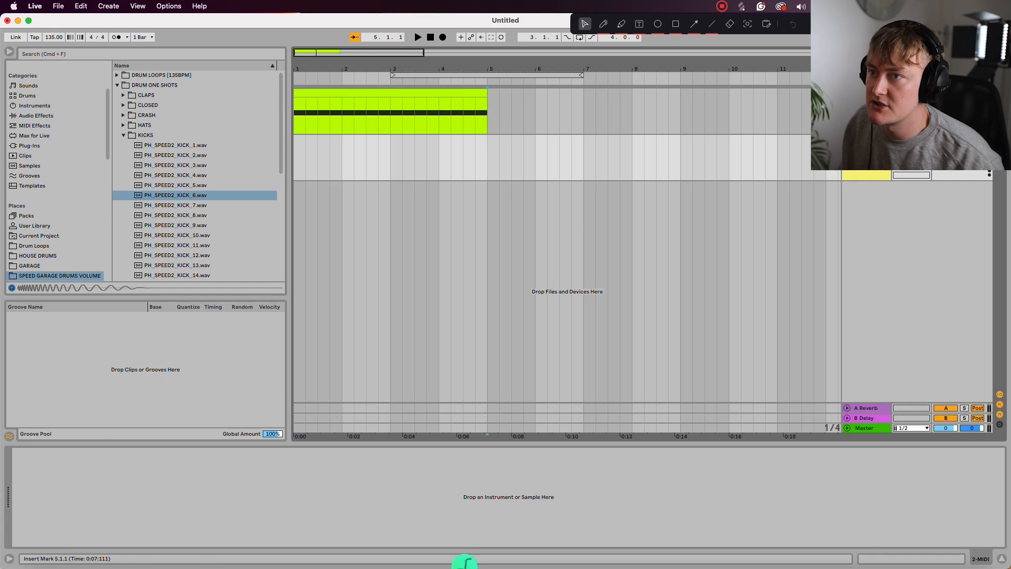
Step: Create an empty four-bar MIDI clip on the second track from bar 1 to bar 5
{"action": "left_click_drag", "start_coordinate": [487, 158], "coordinate": [295, 158]}
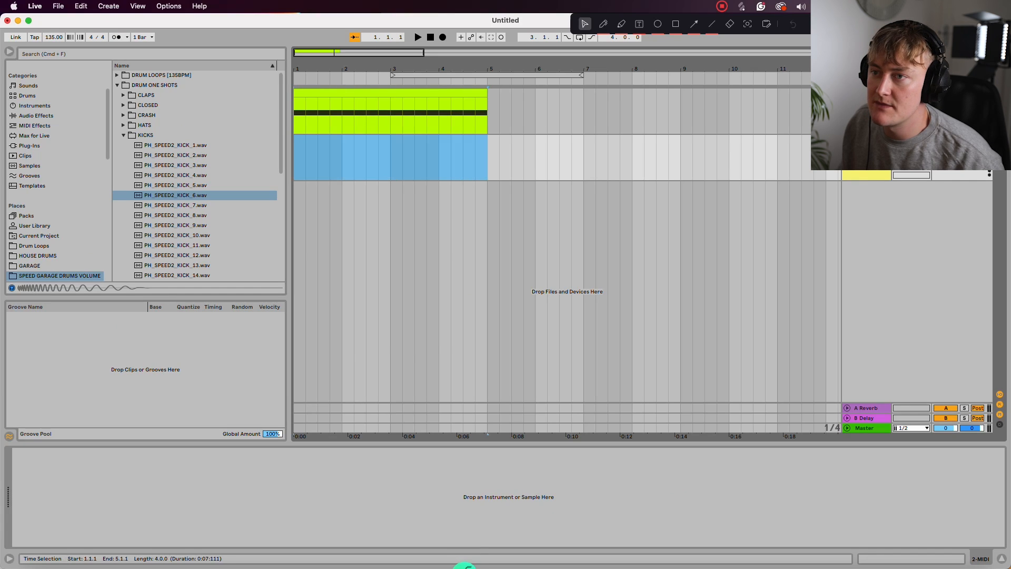
{"action": "right_click", "coordinate": [306, 155]}
{"action": "left_click", "coordinate": [345, 232]}
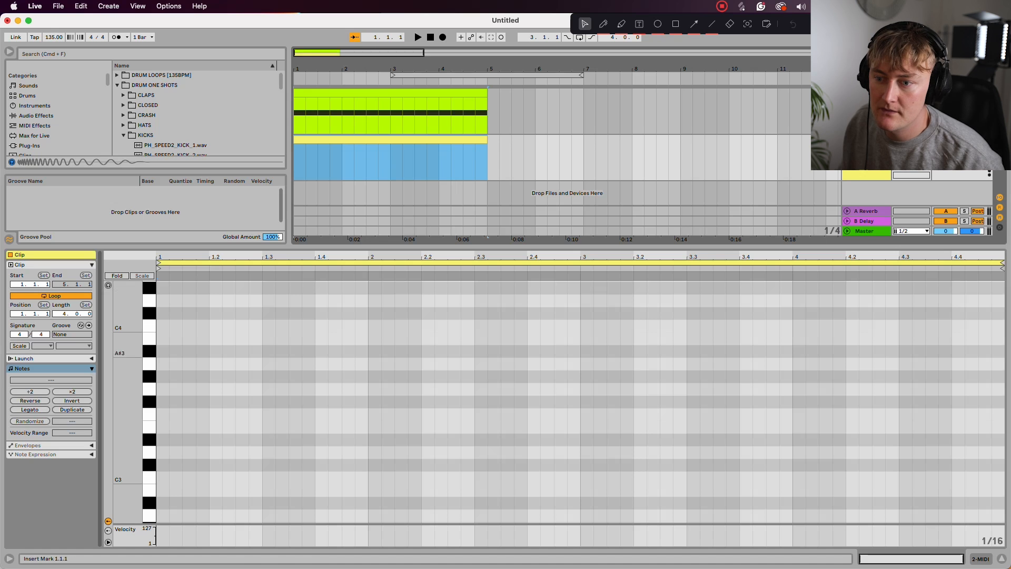
Step: Enter a C3 note on beat 2 and repeat it on beats 2 and 4 of all four bars
{"action": "double_click", "coordinate": [215, 478]}
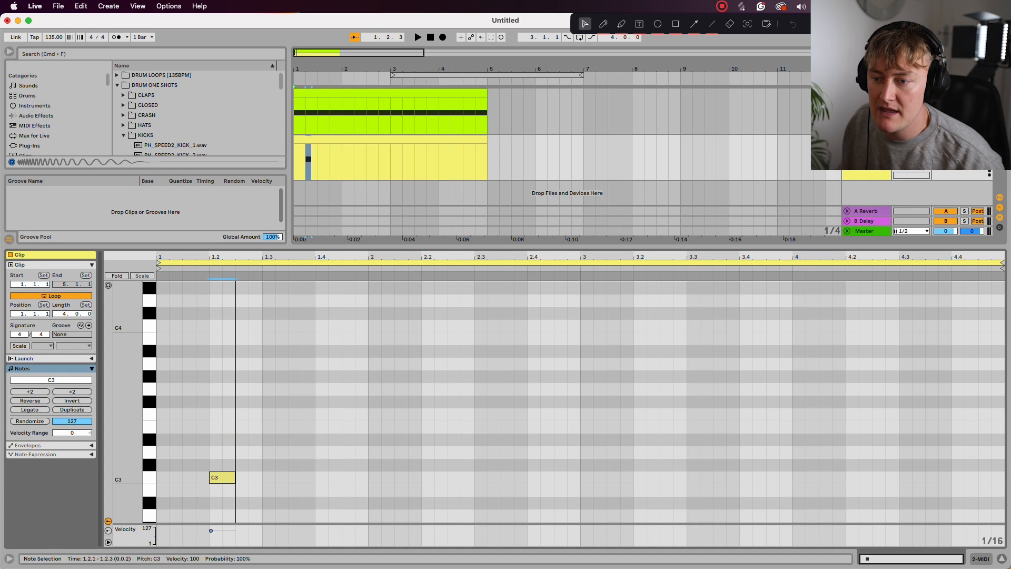
{"action": "key", "text": "super+d"}
{"action": "key", "text": "super+d"}
{"action": "key", "text": "super+d"}
{"action": "key", "text": "super+d"}
{"action": "key", "text": "super+d"}
{"action": "key", "text": "super+d"}
{"action": "key", "text": "super+d"}
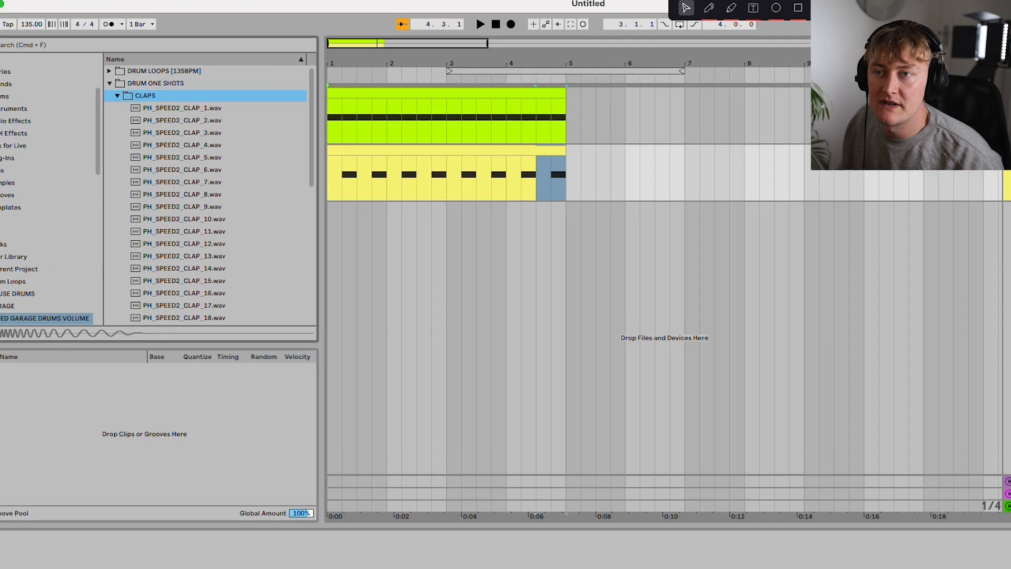
Step: Audition one-shots in the CLAPS folder, comparing PH_SPEED2_CLAP_5, 12, 13 and 14
{"action": "left_click", "coordinate": [182, 182]}
{"action": "left_click", "coordinate": [184, 219]}
{"action": "left_click", "coordinate": [182, 207]}
{"action": "left_click", "coordinate": [183, 158]}
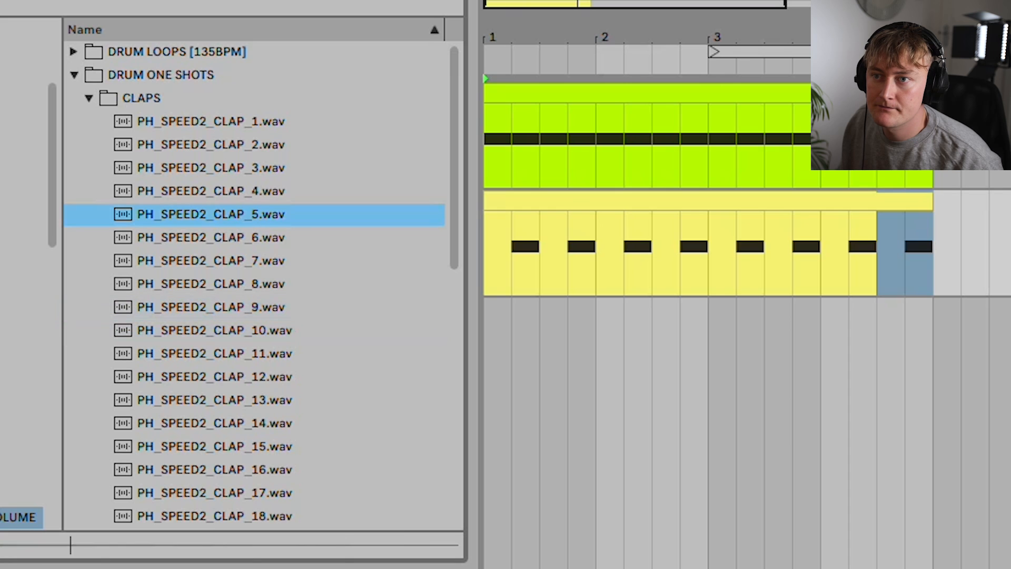
{"action": "left_click", "coordinate": [214, 376]}
{"action": "left_click", "coordinate": [214, 423]}
{"action": "left_click", "coordinate": [215, 400]}
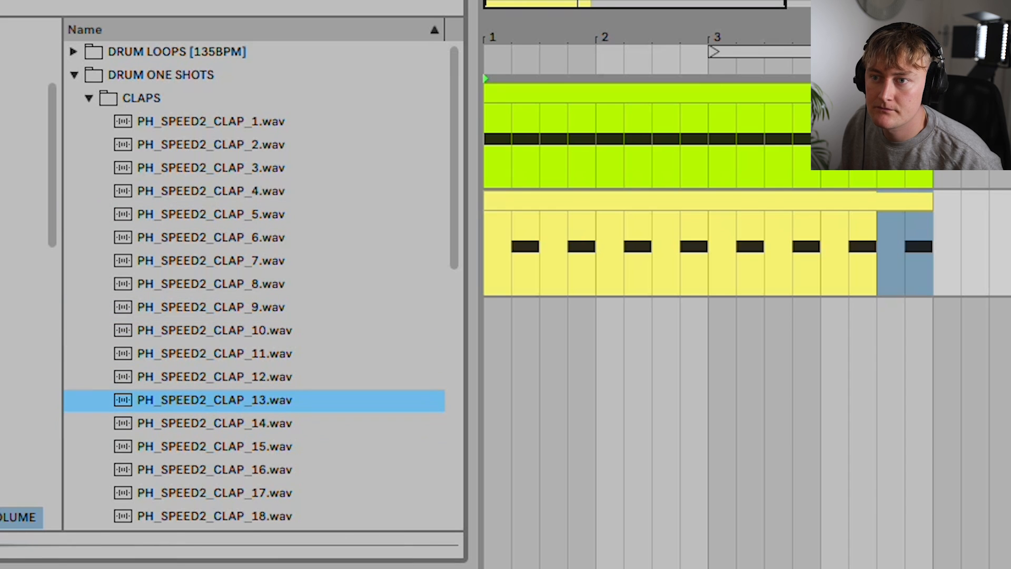
{"action": "left_click", "coordinate": [214, 377]}
{"action": "key", "text": "space"}
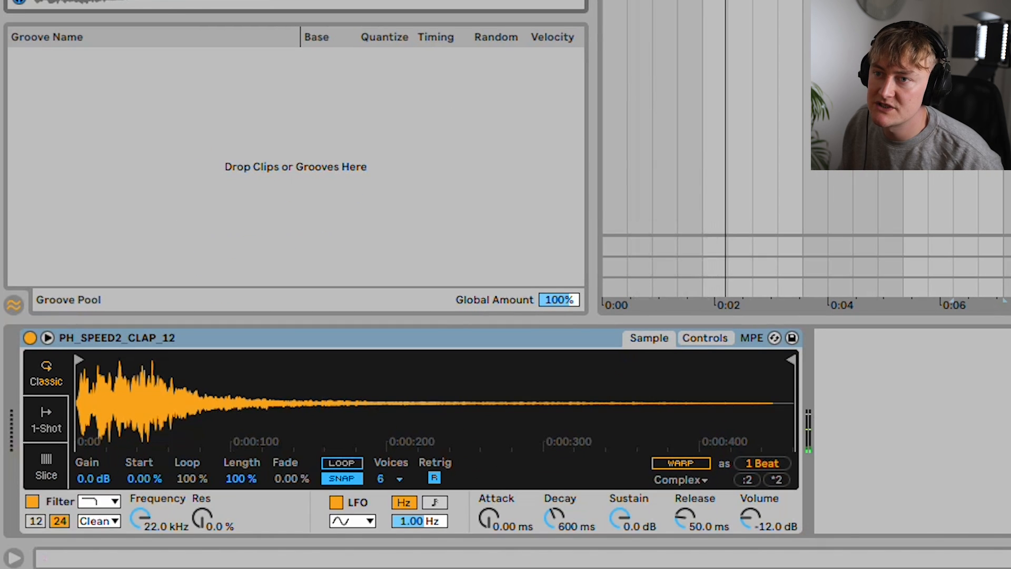
Step: Replace the clap track's sample with PH_SPEED2_CLAP_7 and compare it with the neighbouring clap
{"action": "double_click", "coordinate": [248, 131]}
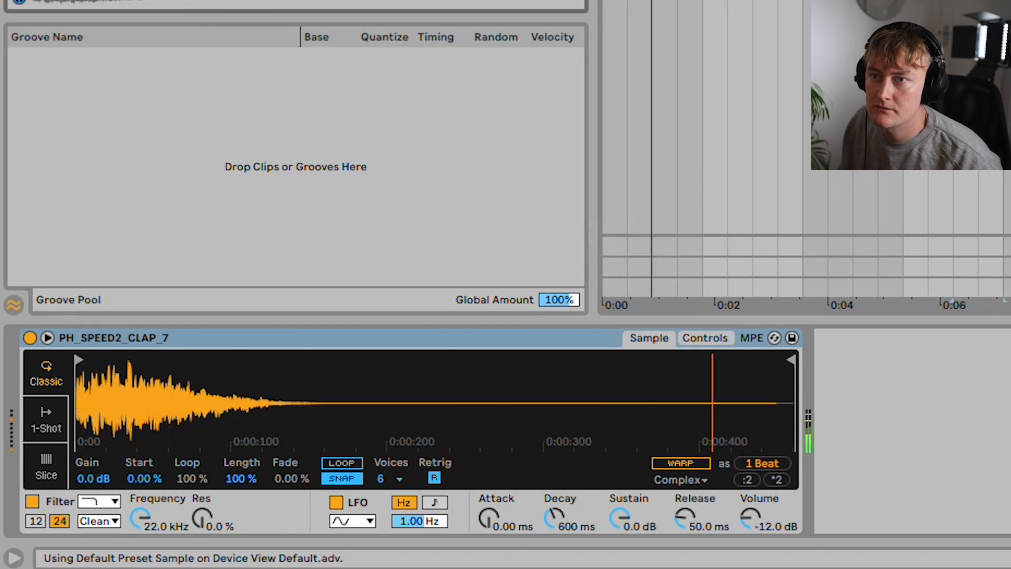
{"action": "key", "text": "Up"}
{"action": "key", "text": "Return"}
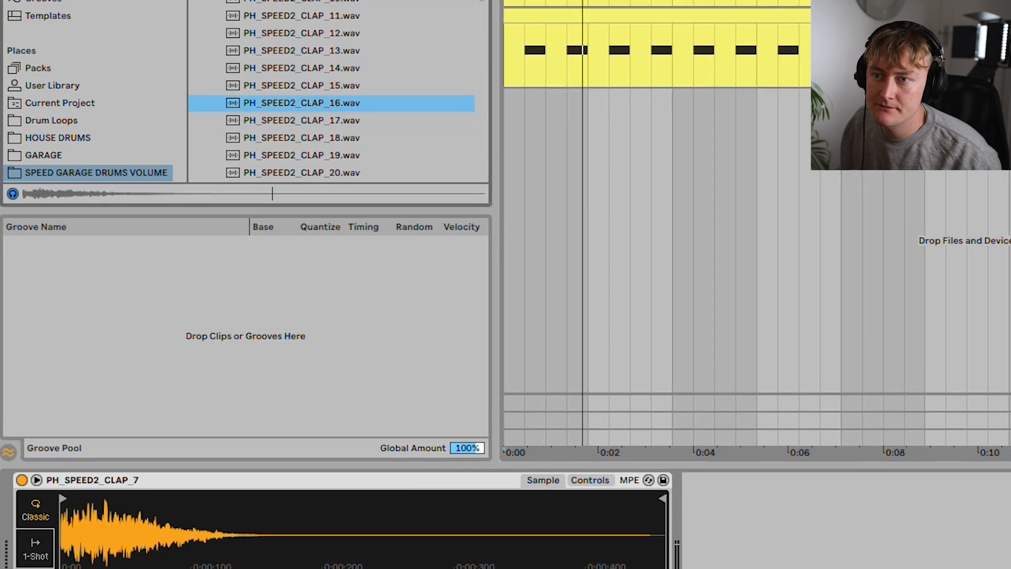
Step: Audition the clap samples from PH_SPEED2_CLAP_16 onward for the second clap layer
{"action": "key", "text": "Down"}
{"action": "key", "text": "Down"}
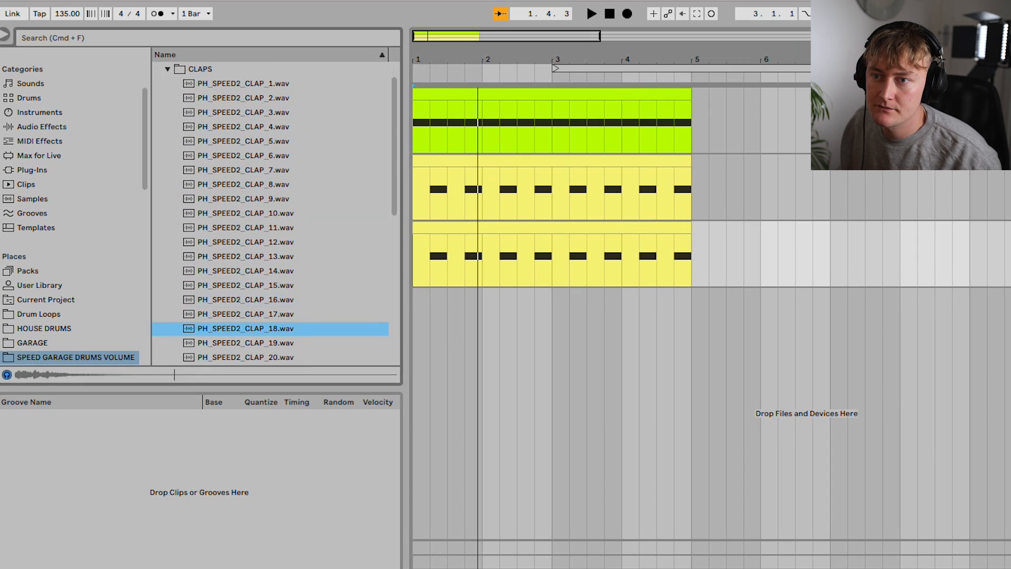
{"action": "key", "text": "Down"}
{"action": "key", "text": "Down"}
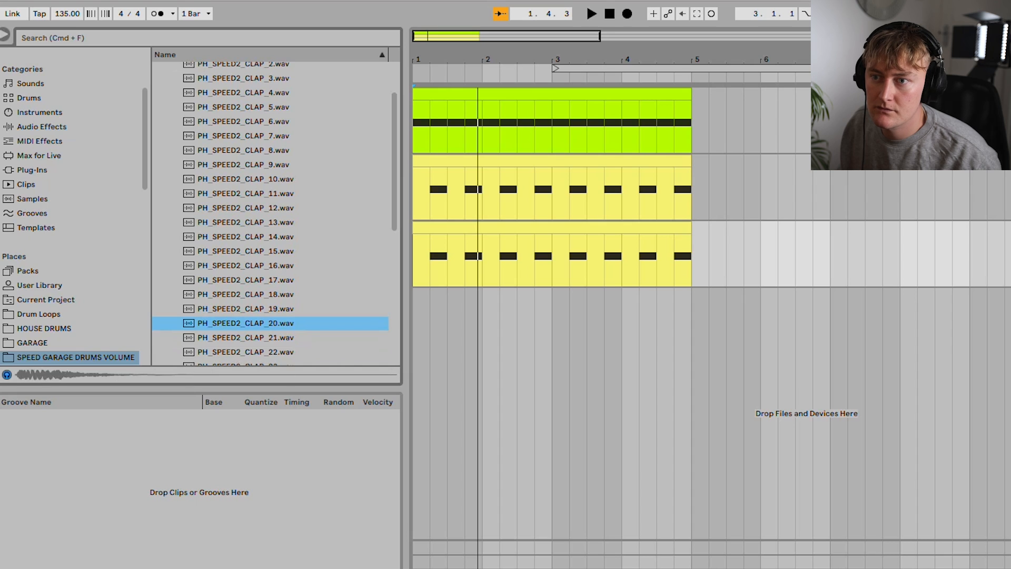
{"action": "key", "text": "Down"}
{"action": "key", "text": "Down"}
{"action": "key", "text": "Up"}
{"action": "key", "text": "Up"}
{"action": "key", "text": "Down"}
{"action": "key", "text": "Down"}
{"action": "key", "text": "Down"}
{"action": "key", "text": "Down"}
{"action": "key", "text": "Down"}
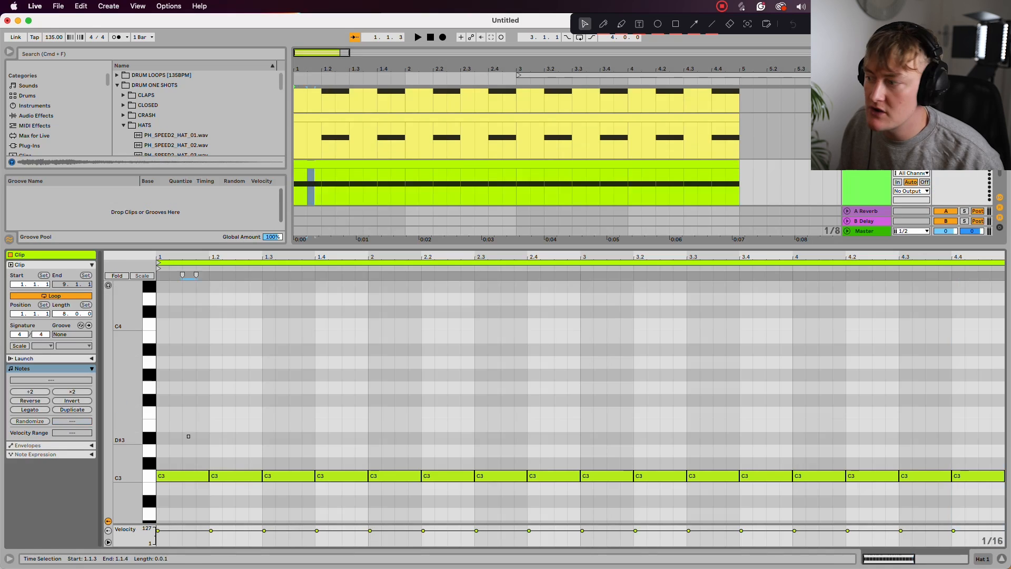
Step: Shift all C3 notes in the Hat 1 clip two sixteenths later to start at 1.1.3, and check the timing by playback
{"action": "left_click_drag", "start_coordinate": [188, 436], "coordinate": [995, 521]}
{"action": "key", "text": "Right"}
{"action": "key", "text": "Right"}
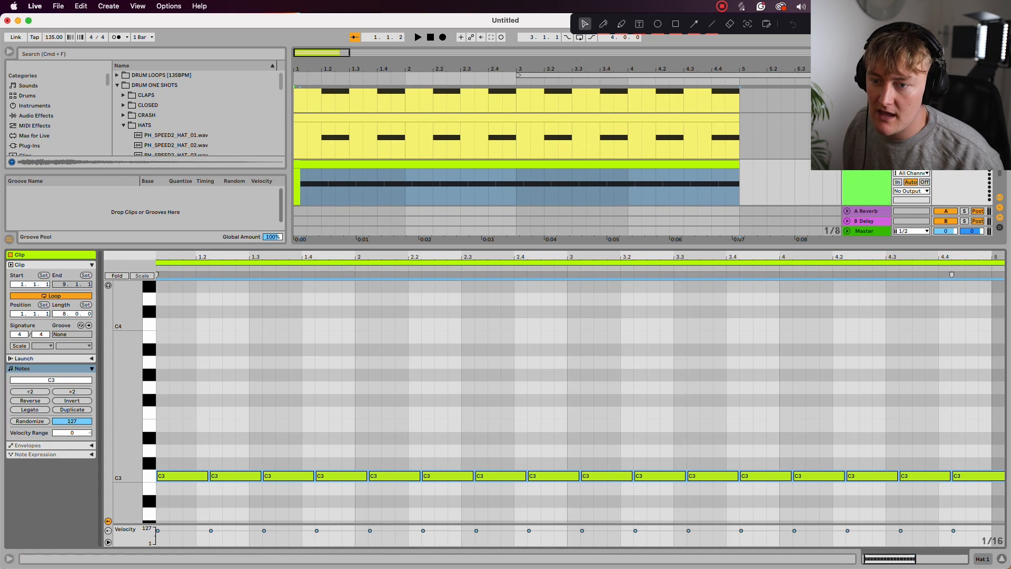
{"action": "key", "text": "space"}
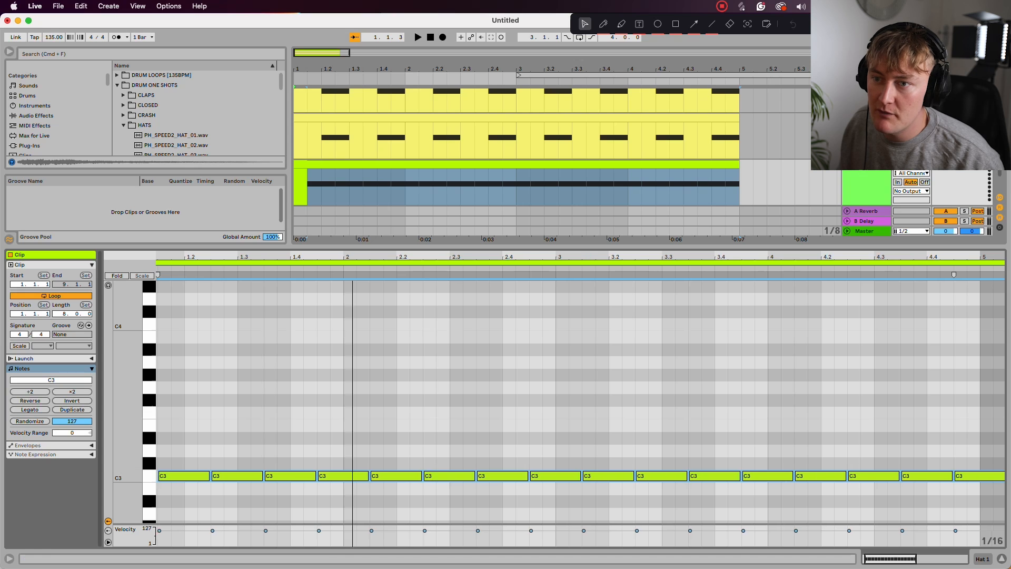
{"action": "key", "text": "space"}
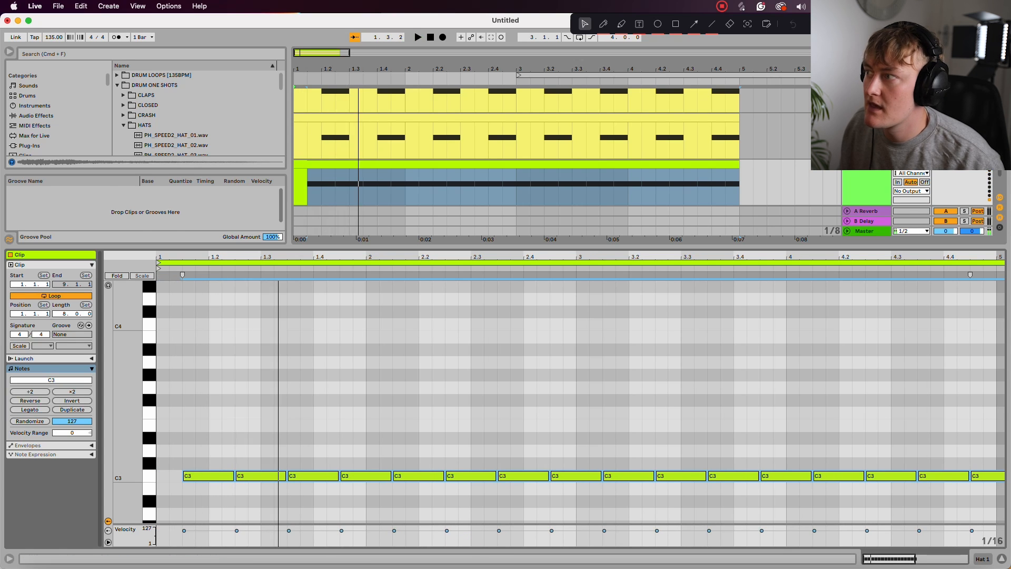
Step: Audition the first hat one-shots and load PH_SPEED2_HAT_04 onto the Hat 1 track
{"action": "key", "text": "shift+Tab"}
{"action": "left_click", "coordinate": [176, 165]}
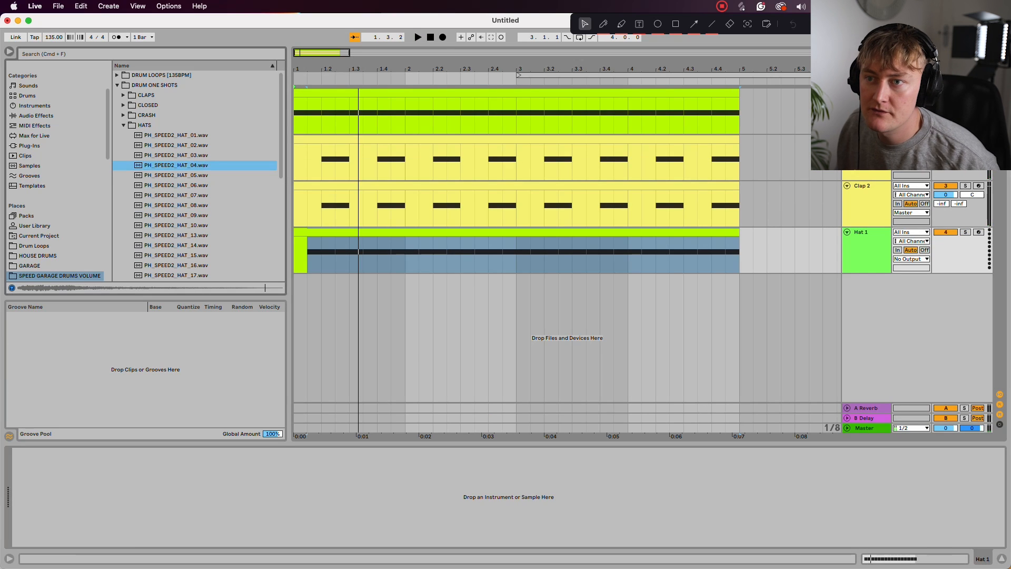
{"action": "key", "text": "Down"}
{"action": "key", "text": "Down"}
{"action": "key", "text": "Down"}
{"action": "key", "text": "Up"}
{"action": "key", "text": "Up"}
{"action": "key", "text": "Up"}
{"action": "key", "text": "Return"}
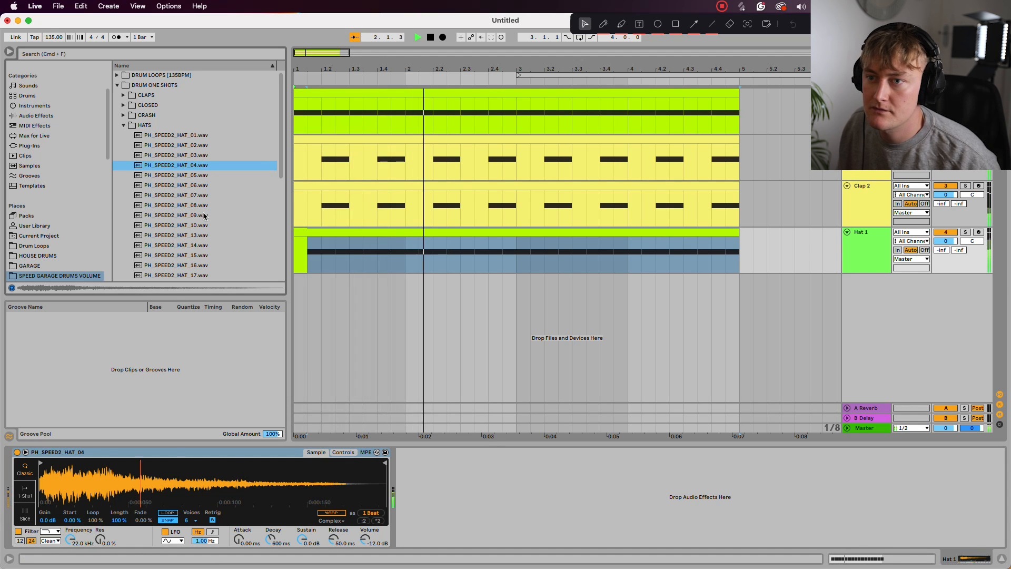
Step: Replace the Hat 1 sample with PH_SPEED2_HAT_08
{"action": "key", "text": "Down"}
{"action": "key", "text": "Down"}
{"action": "key", "text": "Down"}
{"action": "key", "text": "Down"}
{"action": "key", "text": "Return"}
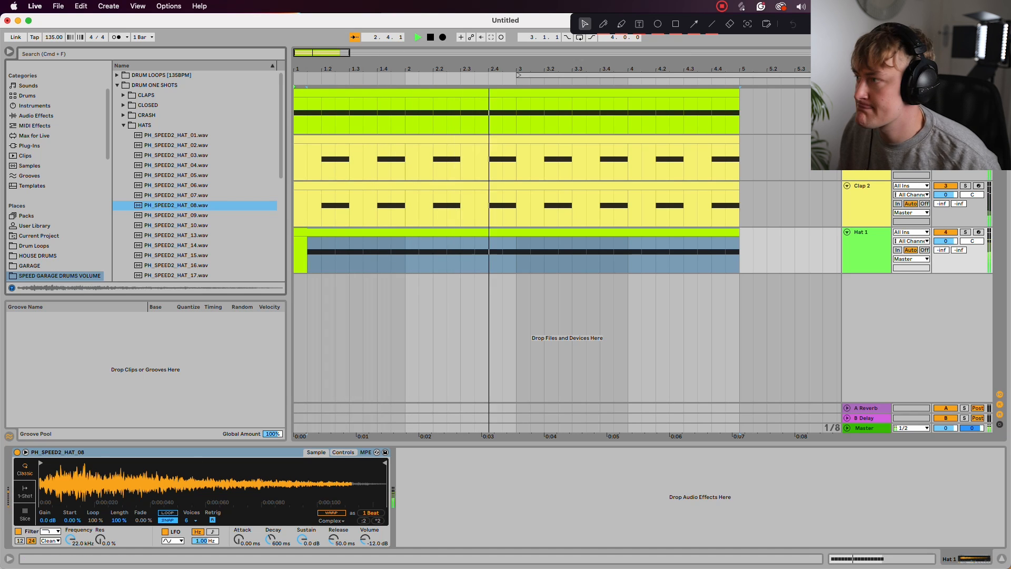
Step: Audition the hat samples following PH_SPEED2_HAT_08 for a second hat layer
{"action": "key", "text": "Down"}
{"action": "key", "text": "Down"}
{"action": "key", "text": "Down"}
{"action": "key", "text": "Down"}
{"action": "key", "text": "Down"}
{"action": "key", "text": "Down"}
{"action": "key", "text": "Down"}
{"action": "key", "text": "Down"}
{"action": "key", "text": "Down"}
{"action": "key", "text": "Down"}
{"action": "key", "text": "Down"}
{"action": "key", "text": "Down"}
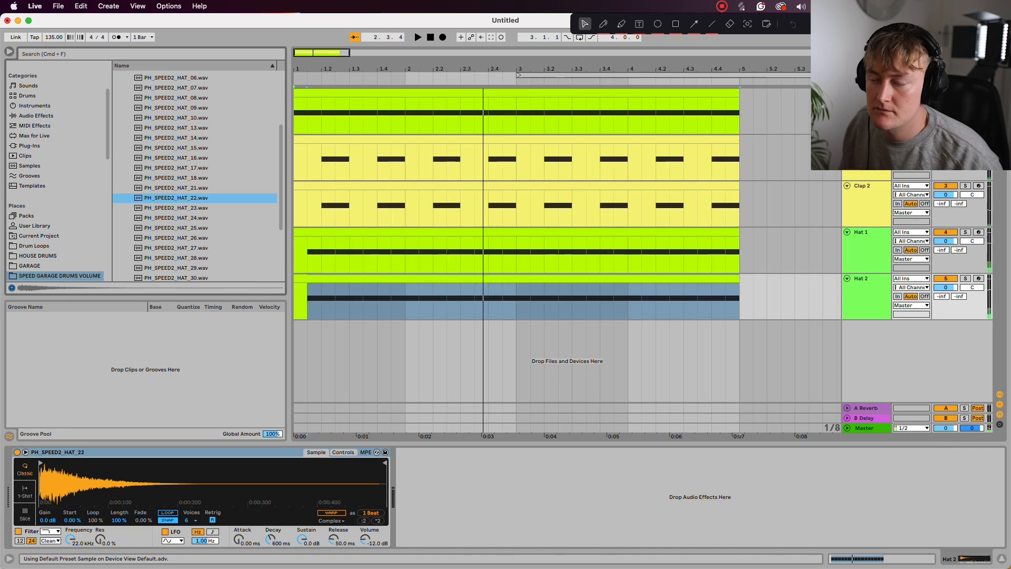
Step: Replace the Hat 2 sample with PH_SPEED2_HAT_04 and play the loop to hear the layered hats
{"action": "scroll", "coordinate": [195, 158], "scroll_direction": "up", "scroll_amount": 5}
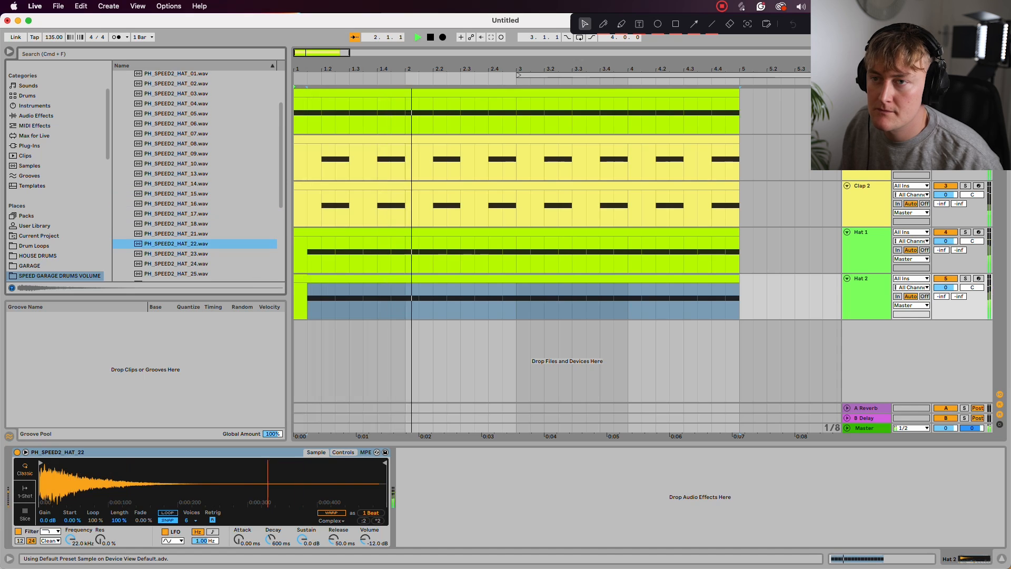
{"action": "key", "text": "space"}
{"action": "left_click", "coordinate": [176, 143]}
{"action": "key", "text": "Down"}
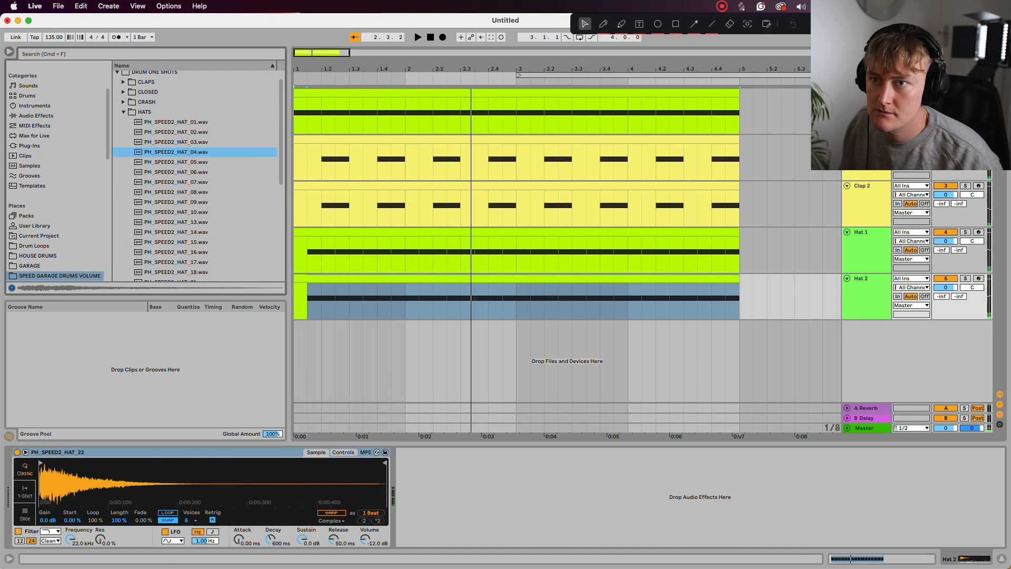
{"action": "key", "text": "Return"}
{"action": "key", "text": "space"}
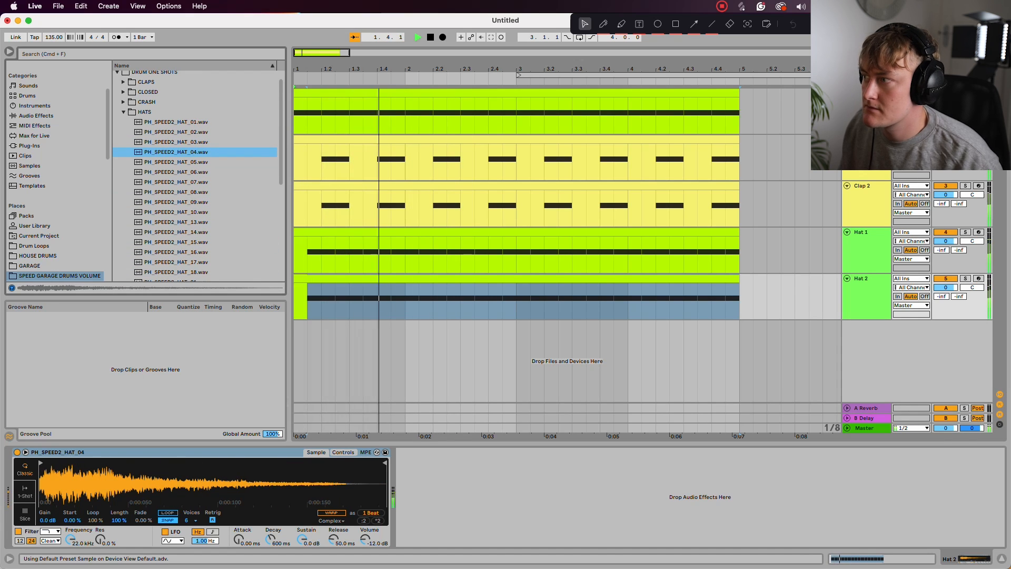
Step: Lower the Hat 2 track's volume to -2.2 dB and duplicate the track
{"action": "left_click", "coordinate": [866, 245]}
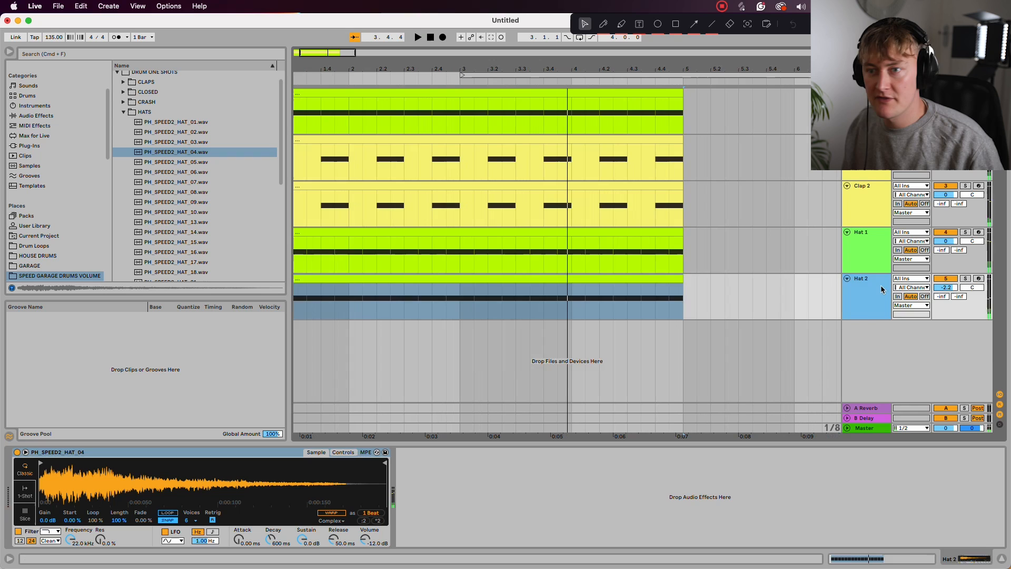
{"action": "key", "text": "super+d"}
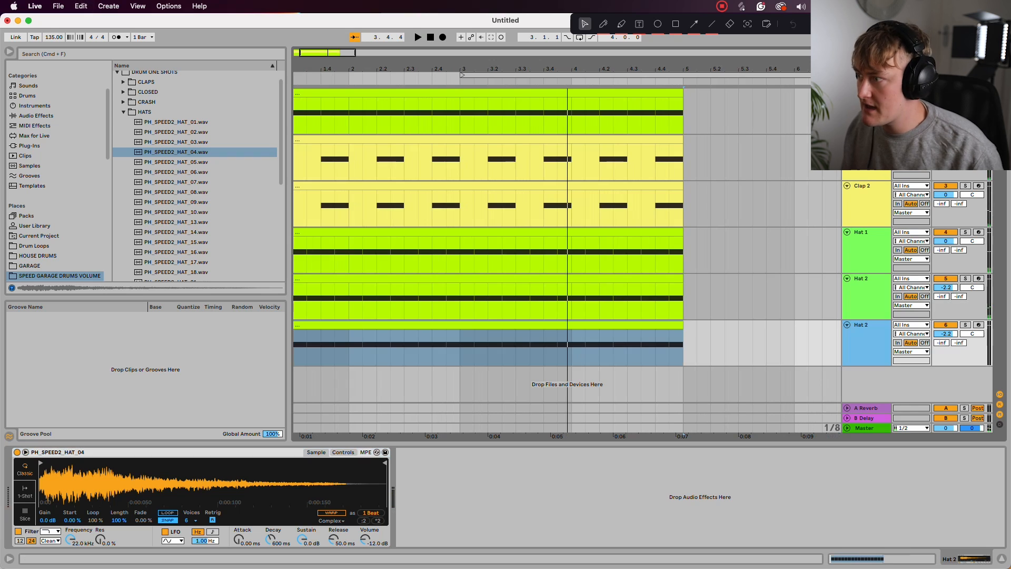
Step: Load PH_SPEED2_HAT_16 onto the Hat 3 track and lower the track's volume to -7.6 dB
{"action": "left_click", "coordinate": [176, 191]}
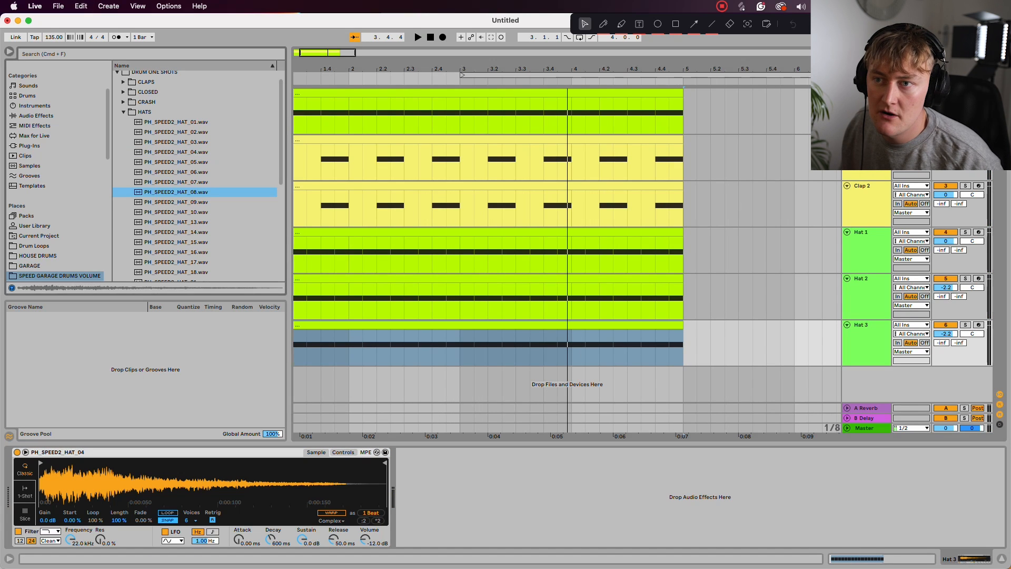
{"action": "key", "text": "Up"}
{"action": "key", "text": "Down"}
{"action": "key", "text": "Down"}
{"action": "key", "text": "Down"}
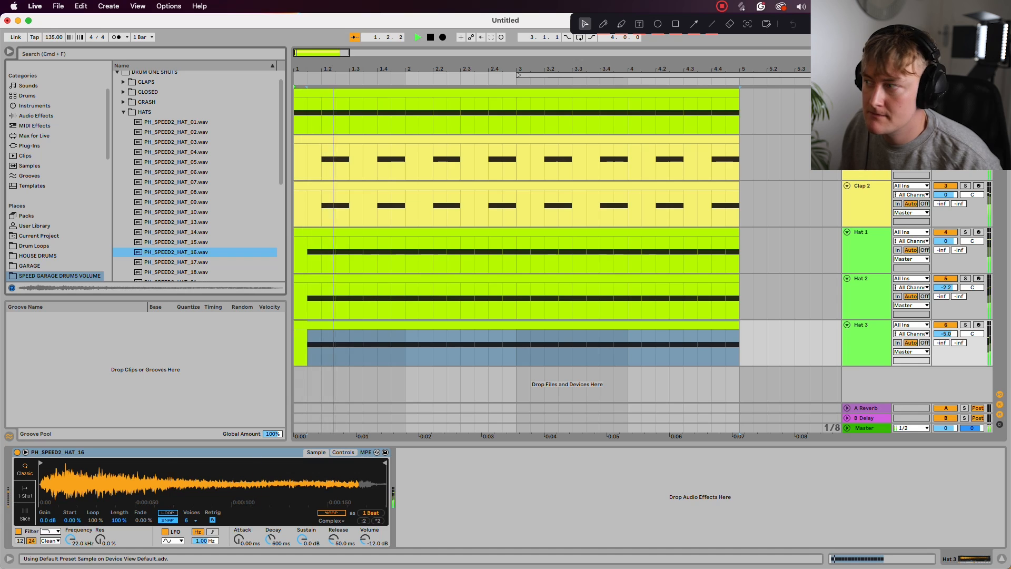
{"action": "left_click", "coordinate": [946, 325]}
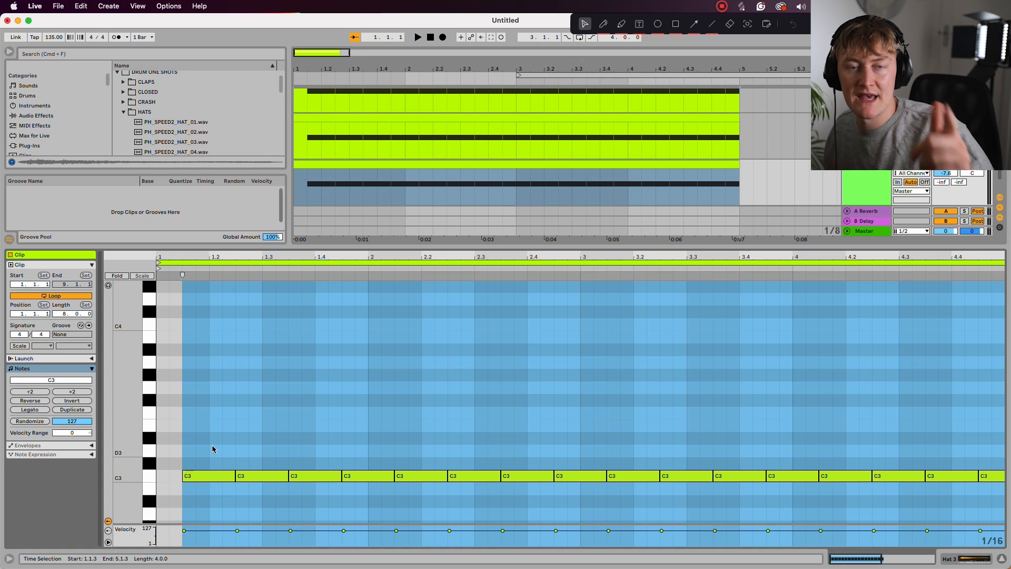
Step: Raise the second, fourth and sixth notes of the Hat 3 clip by one semitone to C#3
{"action": "left_click", "coordinate": [213, 449]}
{"action": "left_click", "coordinate": [263, 445]}
{"action": "left_click", "coordinate": [209, 476]}
{"action": "left_click", "coordinate": [262, 475]}
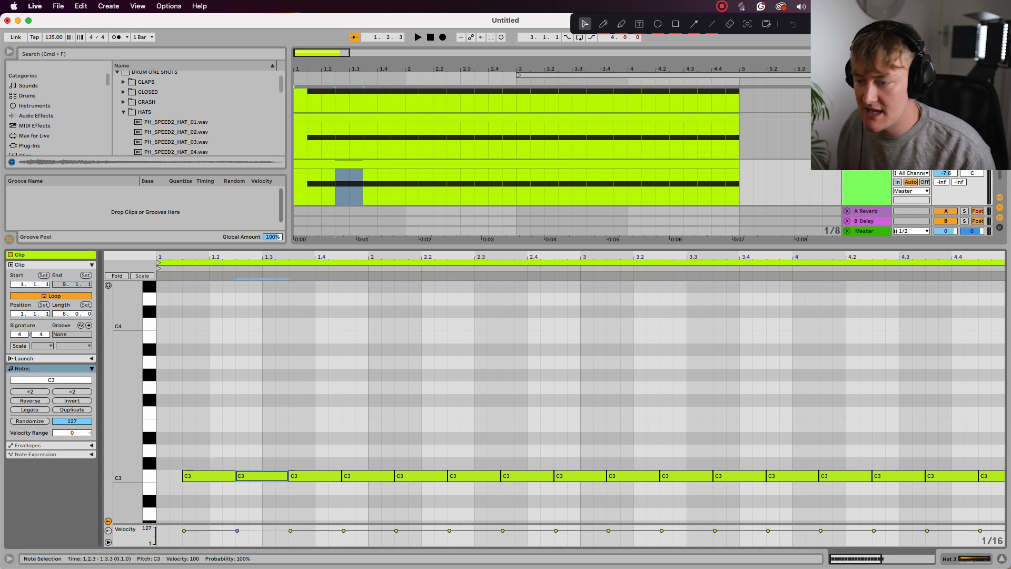
{"action": "key", "text": "Up"}
{"action": "left_click", "coordinate": [366, 476]}
{"action": "key", "text": "Up"}
{"action": "left_click", "coordinate": [474, 476]}
{"action": "key", "text": "Up"}
Step: Repeat the alternating C3 and C#3 pattern to the end of the four-bar Hat 3 section and play it back
{"action": "key", "text": "super+d"}
{"action": "key", "text": "super+d"}
{"action": "key", "text": "super+d"}
{"action": "key", "text": "super+d"}
{"action": "key", "text": "super+d"}
{"action": "key", "text": "space"}
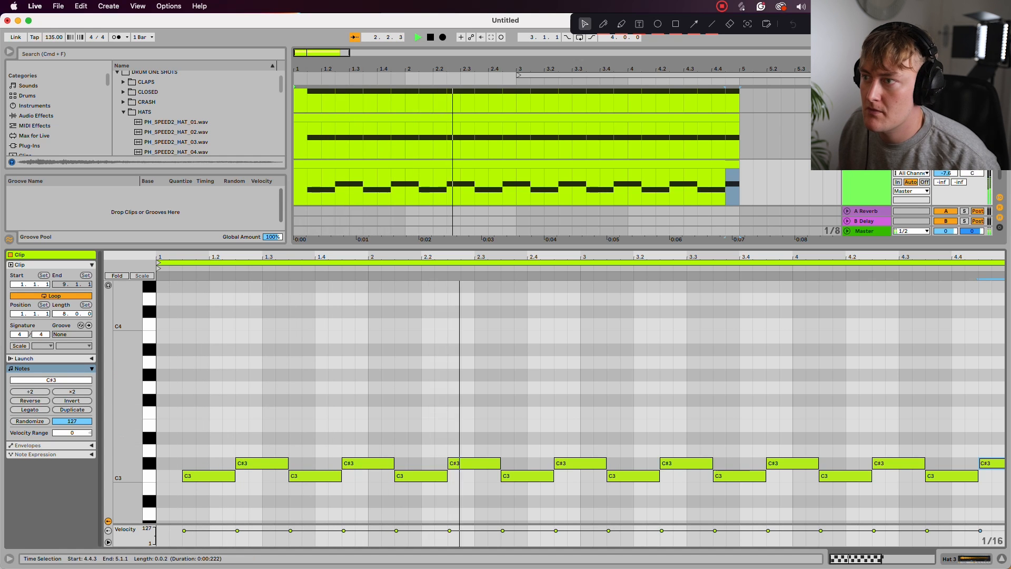
Step: Move the alternating C3 and C#3 clip from Hat 3 to Hat 2 and put the straight C3 clip on Hat 3
{"action": "scroll", "coordinate": [580, 401], "scroll_direction": "right", "scroll_amount": 1}
{"action": "key", "text": "super+alt+l"}
{"action": "scroll", "coordinate": [567, 326], "scroll_direction": "right", "scroll_amount": 1}
{"action": "key", "text": "space"}
{"action": "left_click", "coordinate": [568, 326]}
{"action": "left_click_drag", "start_coordinate": [518, 324], "coordinate": [518, 278]}
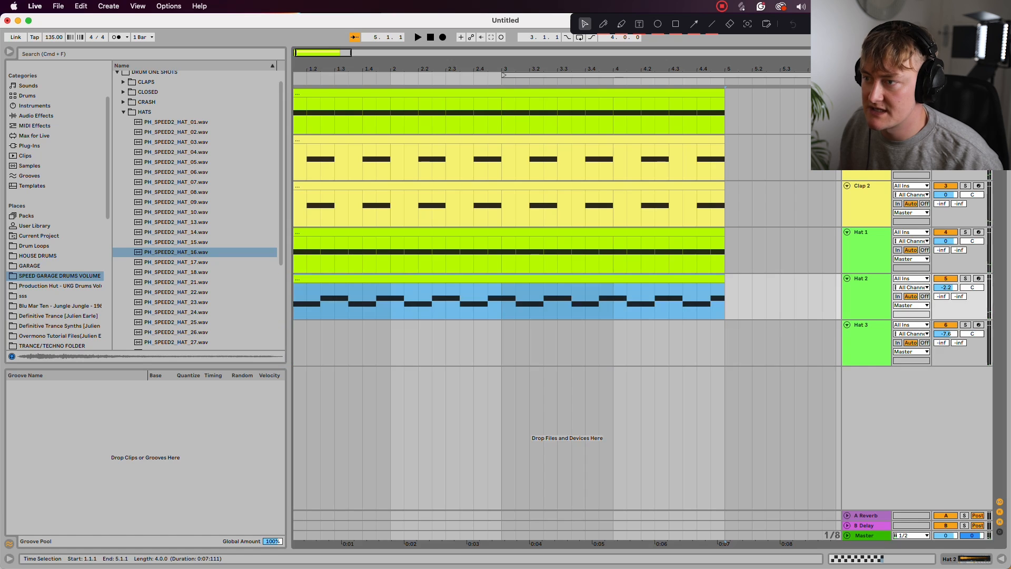
{"action": "key", "text": "super+z"}
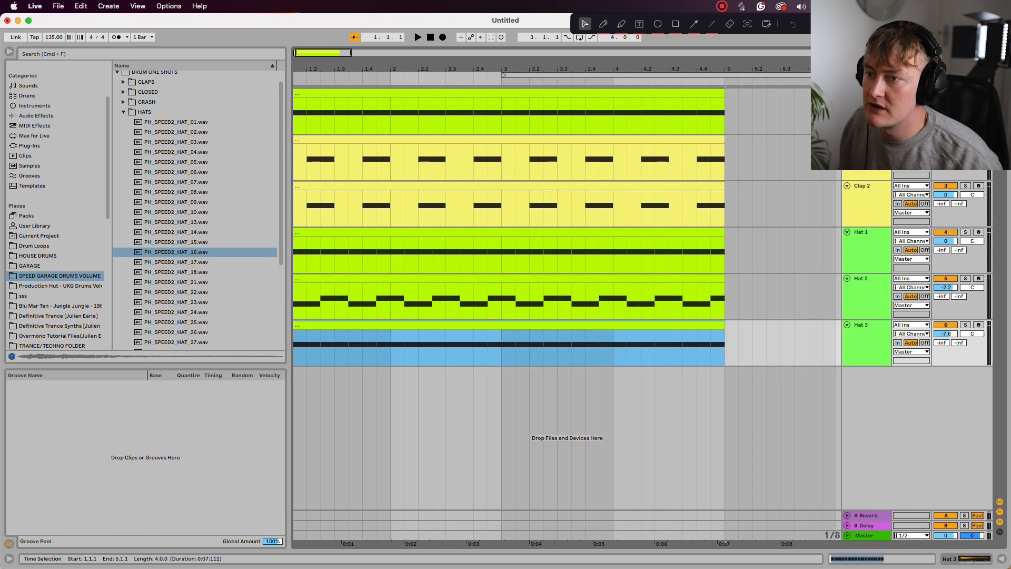
Step: Play the hats, move the alternating clip from Hat 2 up to Hat 1 and paste the straight C3 clip onto Hat 2
{"action": "left_click", "coordinate": [404, 301]}
{"action": "scroll", "coordinate": [403, 301], "scroll_direction": "left", "scroll_amount": 1}
{"action": "key", "text": "space"}
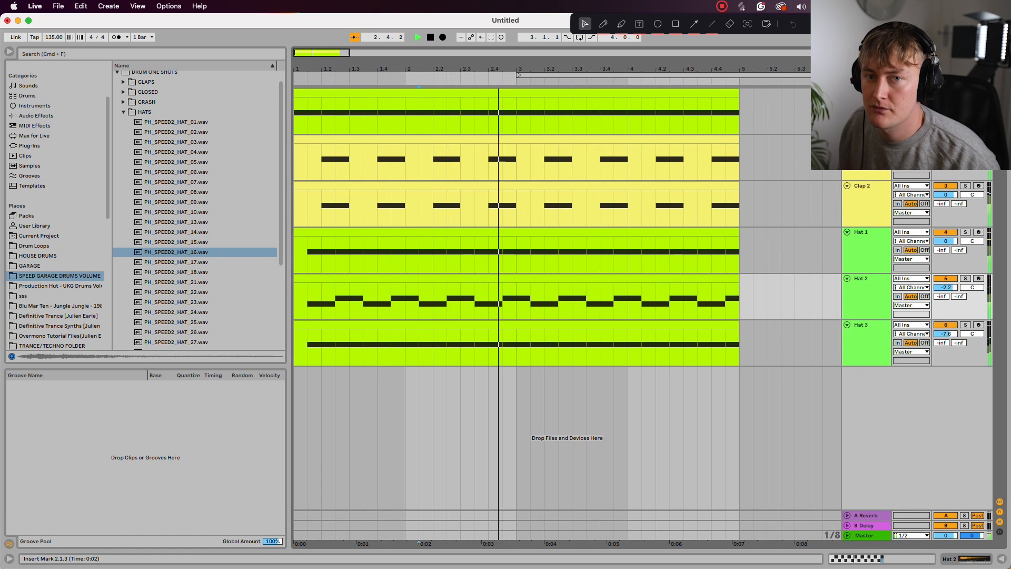
{"action": "scroll", "coordinate": [405, 289], "scroll_direction": "down", "scroll_amount": 4}
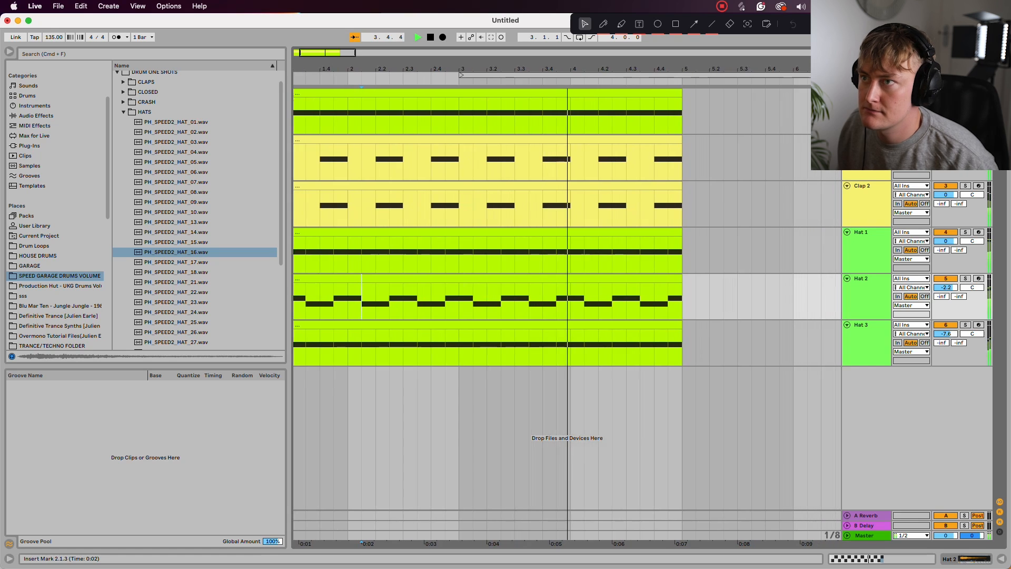
{"action": "scroll", "coordinate": [405, 289], "scroll_direction": "up", "scroll_amount": 2}
{"action": "key", "text": "space"}
{"action": "left_click_drag", "start_coordinate": [405, 278], "coordinate": [404, 232]}
{"action": "key", "text": "space"}
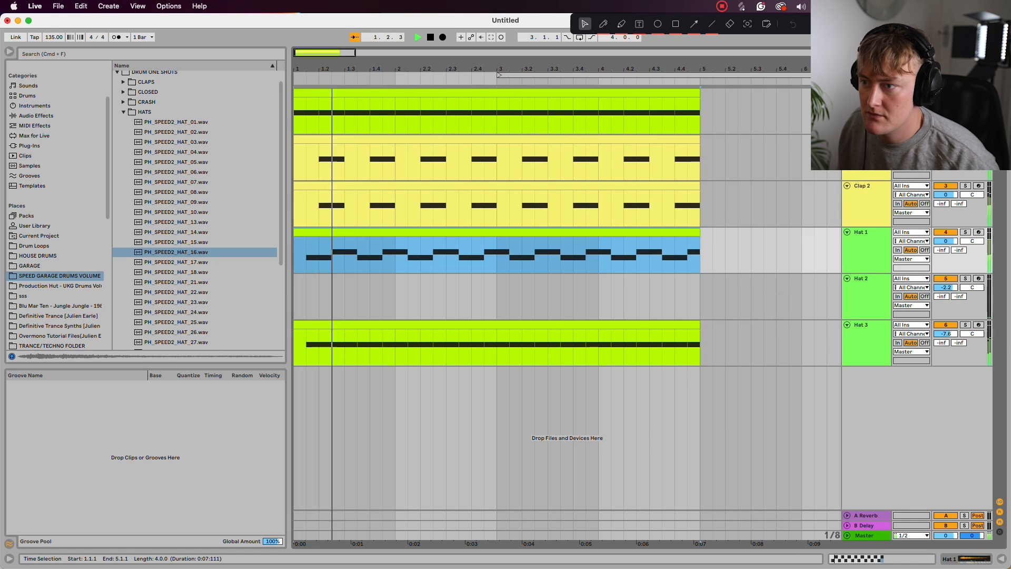
{"action": "left_click", "coordinate": [297, 300]}
{"action": "key", "text": "super+v"}
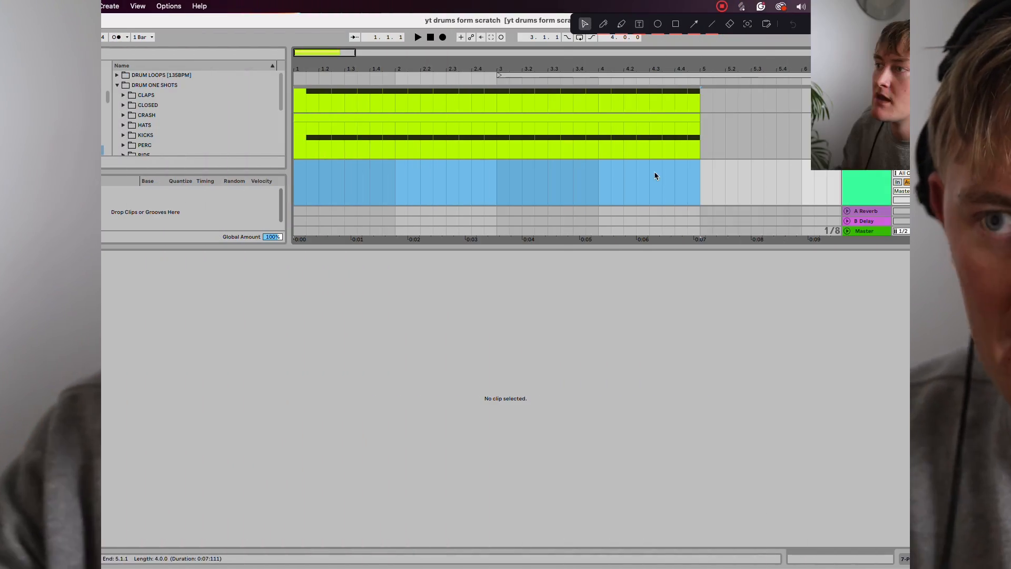
Step: Insert an empty four-bar MIDI clip on the rim track, audition the RIM samples and load PH_SPEED2_RIM_3
{"action": "right_click", "coordinate": [656, 175]}
{"action": "left_click", "coordinate": [696, 252]}
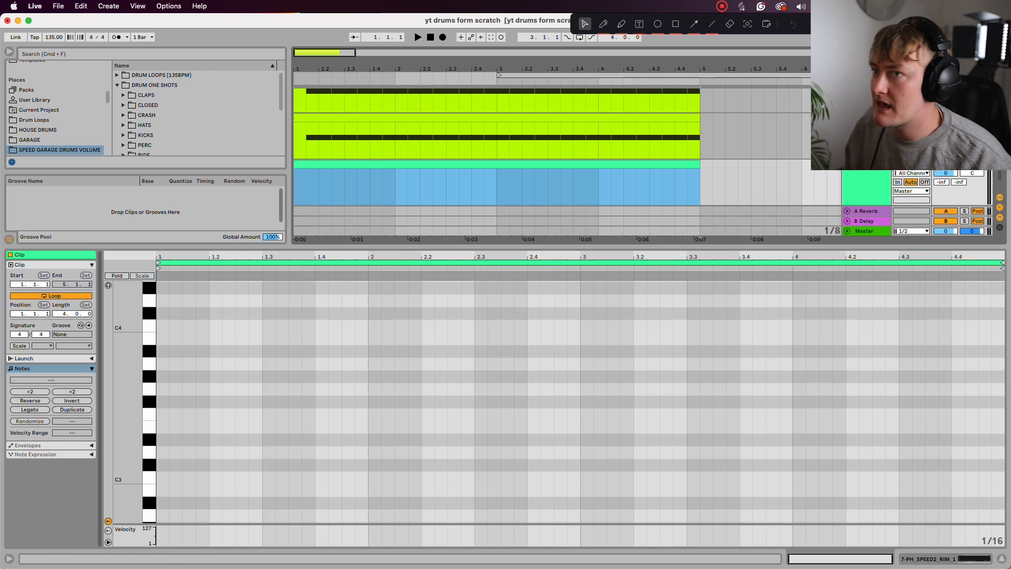
{"action": "left_click", "coordinate": [174, 153]}
{"action": "scroll", "coordinate": [195, 114], "scroll_direction": "down", "scroll_amount": 3}
{"action": "left_click", "coordinate": [173, 134]}
{"action": "left_click", "coordinate": [174, 125]}
{"action": "left_click", "coordinate": [174, 114]}
{"action": "key", "text": "Down"}
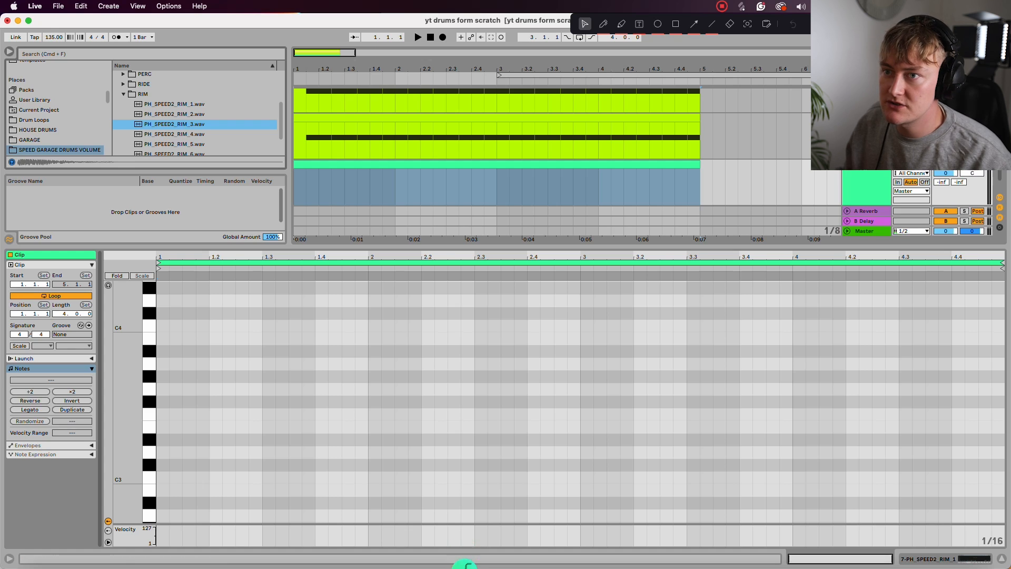
{"action": "key", "text": "Return"}
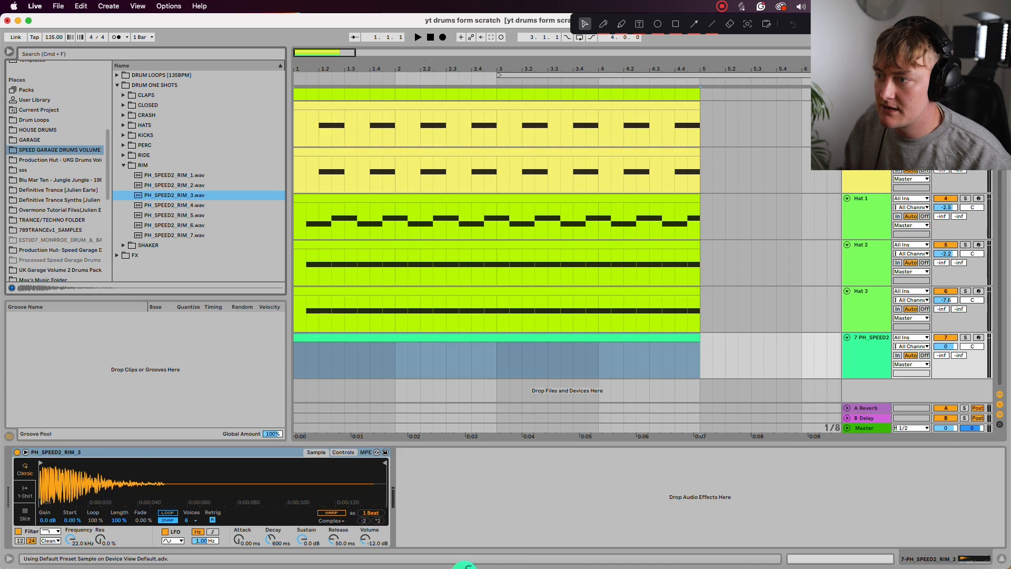
Step: Turn on the triplet grid in the rim clip and add C3 notes at 1.1.2 and 1.4.3
{"action": "right_click", "coordinate": [269, 374]}
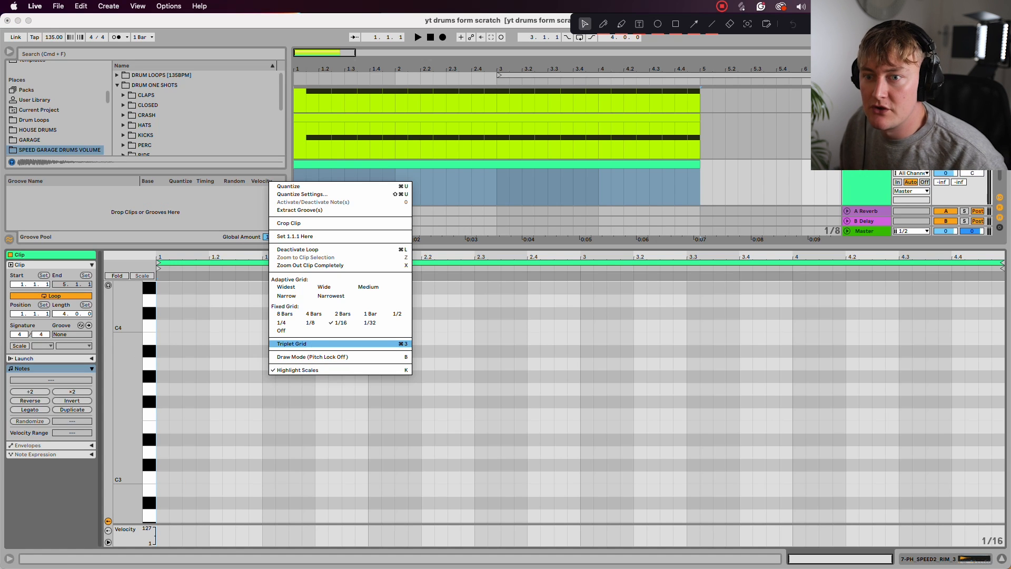
{"action": "left_click", "coordinate": [291, 343]}
{"action": "key", "text": "plus"}
{"action": "key", "text": "plus"}
{"action": "key", "text": "plus"}
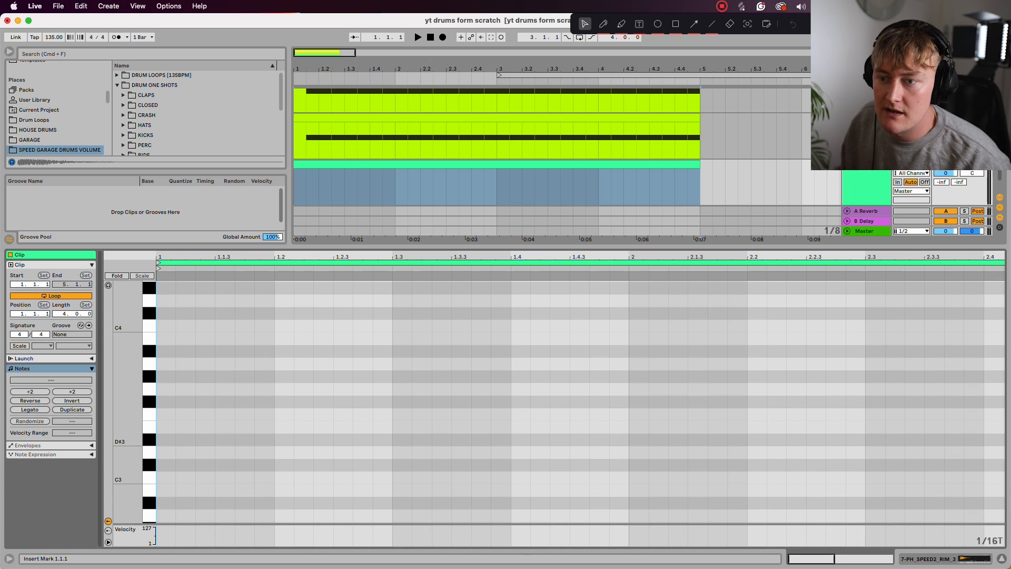
{"action": "double_click", "coordinate": [205, 478]}
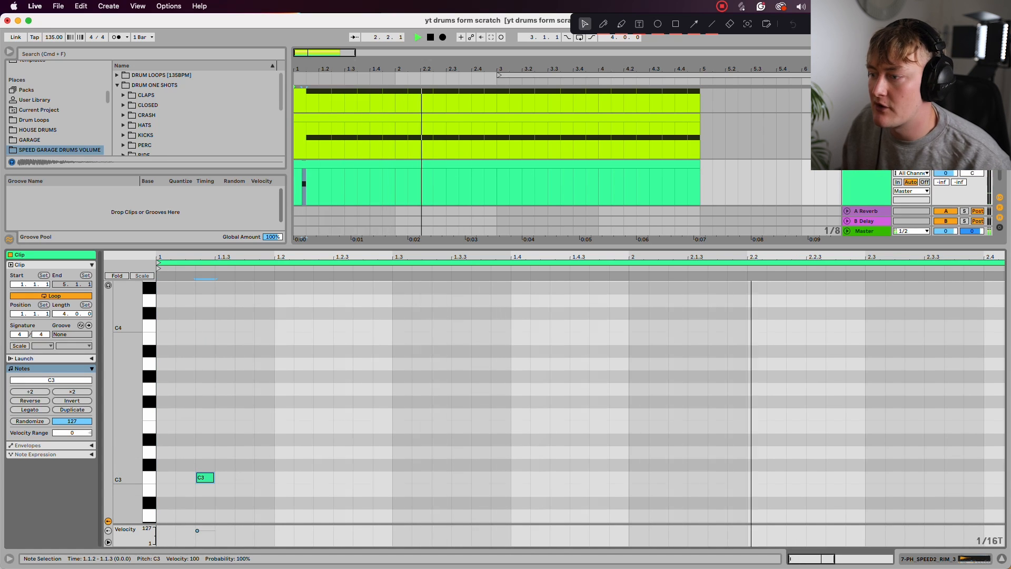
{"action": "double_click", "coordinate": [579, 478]}
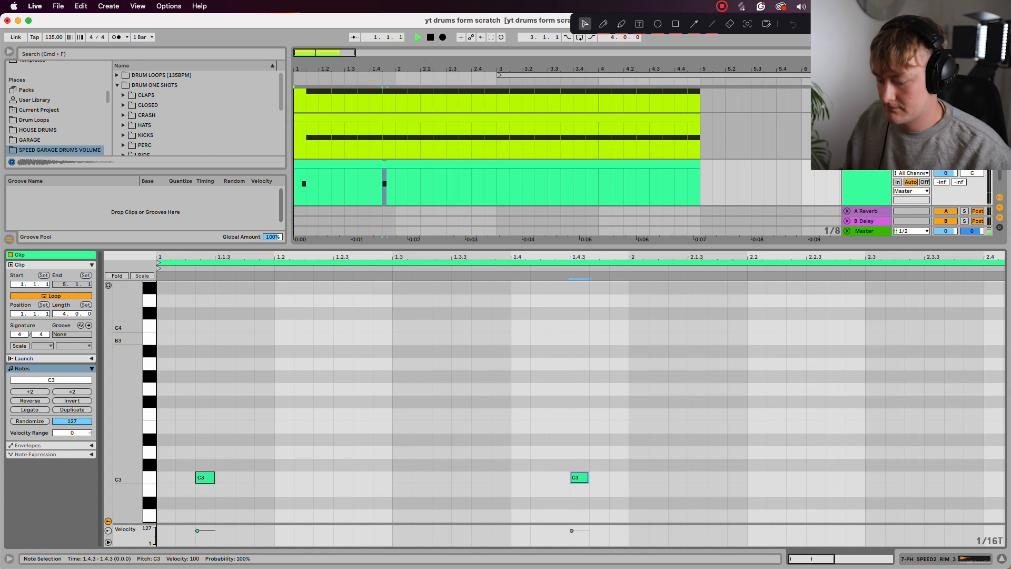
Step: Add a C3 note at 1.2.2, nudge it one grid step later, copy it to 1.2.4 and play the pattern
{"action": "key", "text": "space"}
{"action": "double_click", "coordinate": [323, 478]}
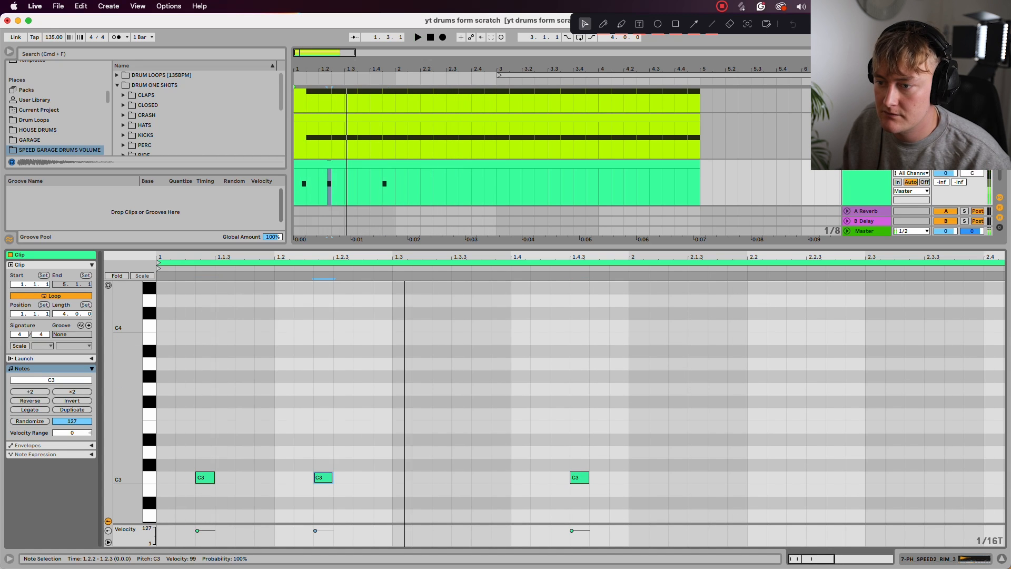
{"action": "key", "text": "Right"}
{"action": "key", "text": "space"}
{"action": "key", "text": "super+d"}
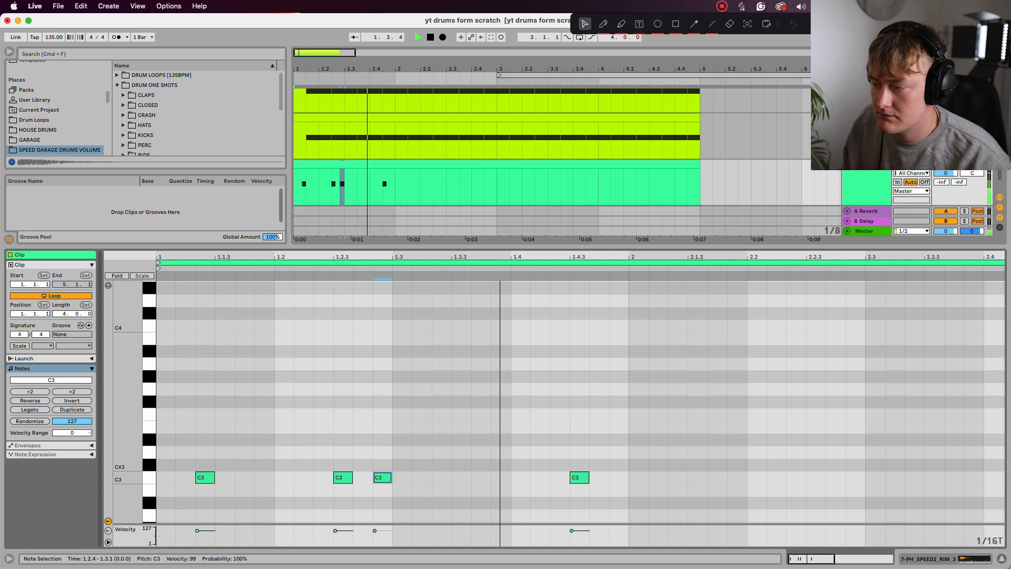
{"action": "key", "text": "space"}
{"action": "key", "text": "space"}
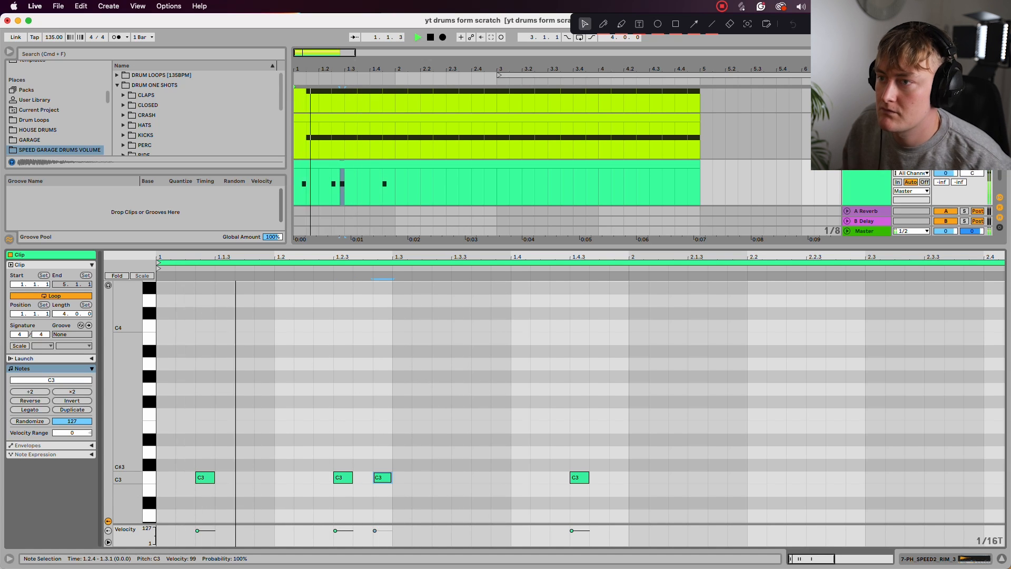
Step: Add a C3 note at 1.3.3, nudge it one grid step earlier to 1.3.2 and play the pattern
{"action": "key", "text": "space"}
{"action": "double_click", "coordinate": [462, 477]}
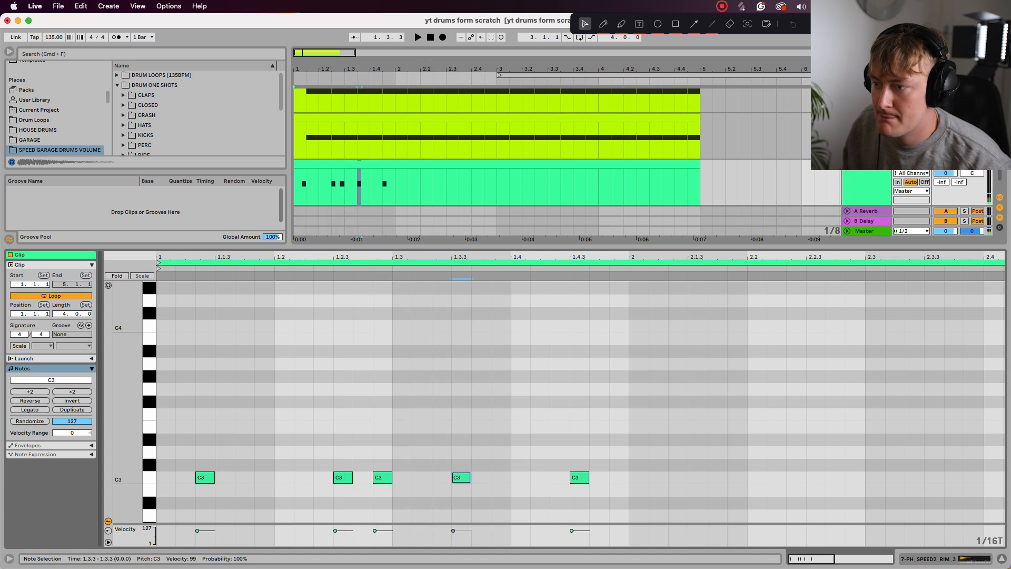
{"action": "key", "text": "space"}
{"action": "key", "text": "Left"}
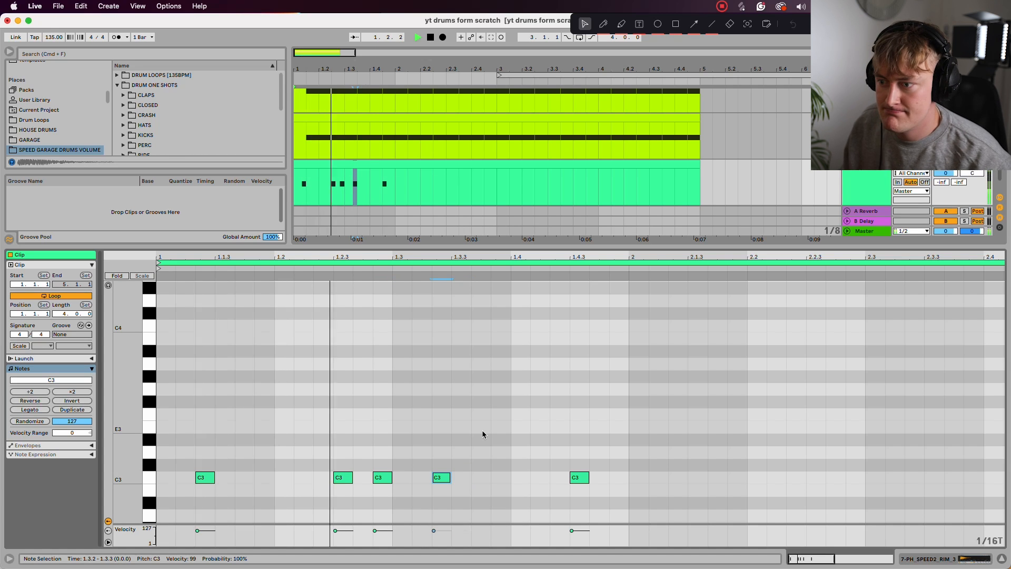
{"action": "key", "text": "space"}
{"action": "key", "text": "space"}
Step: Delete the rim note at 1.4.3, duplicate the bar 1 pattern into bar 2 and play it back
{"action": "left_click", "coordinate": [579, 478]}
{"action": "key", "text": "Delete"}
{"action": "key", "text": "space"}
{"action": "left_click_drag", "start_coordinate": [622, 449], "coordinate": [152, 518]}
{"action": "key", "text": "super+d"}
{"action": "key", "text": "space"}
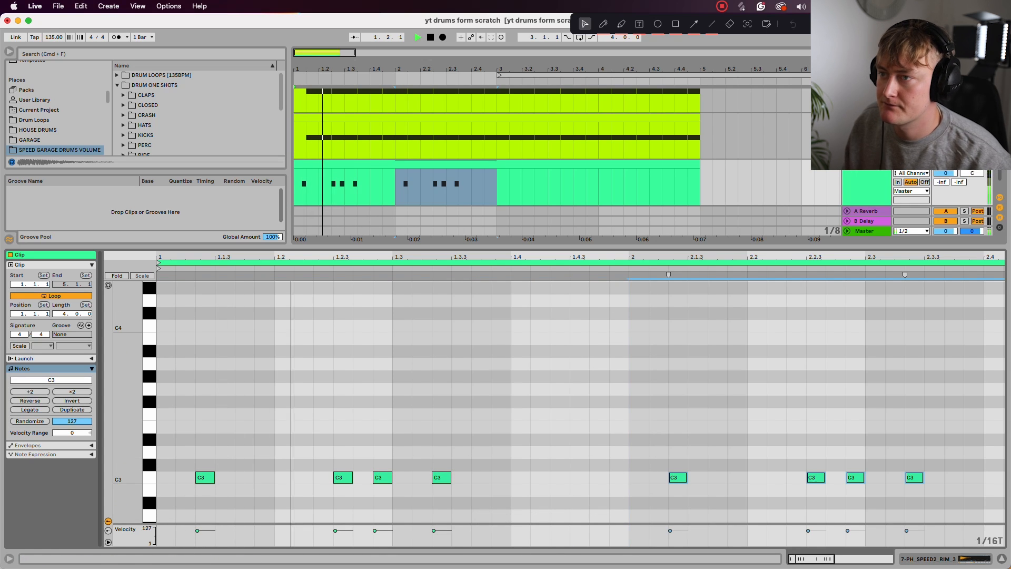
Step: Add two C3 rim notes in the last beat of bar 2, at 2.4.3 and 2.4.4
{"action": "left_click_drag", "start_coordinate": [421, 69], "coordinate": [420, 59]}
{"action": "left_click_drag", "start_coordinate": [357, 257], "coordinate": [356, 233]}
{"action": "key", "text": "space"}
{"action": "left_click", "coordinate": [686, 411]}
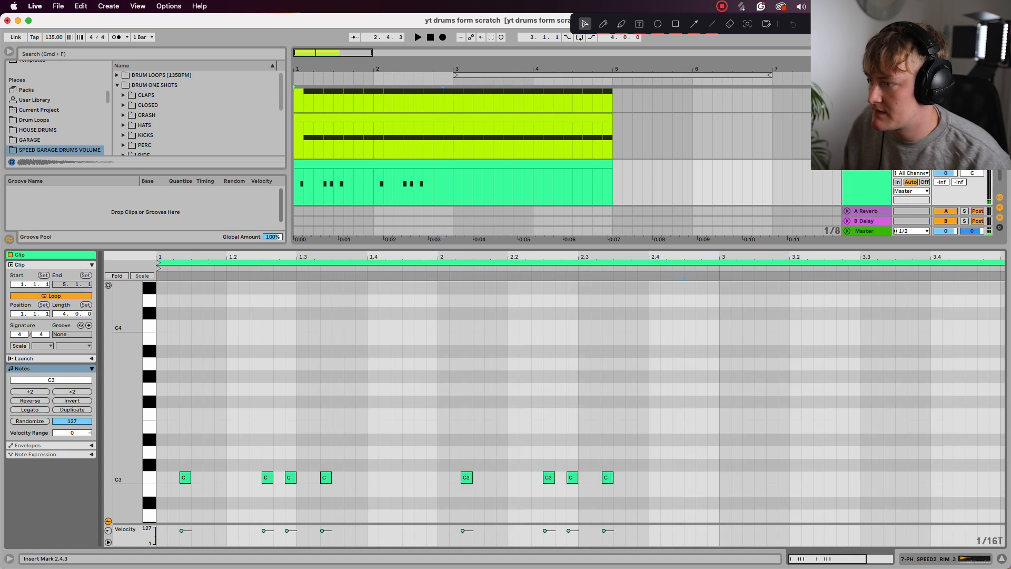
{"action": "key", "text": "super+d"}
Step: Compare the bar 2 rim notes with the straight 1/16 grid by turning the triplet grid off and back on
{"action": "right_click", "coordinate": [677, 413]}
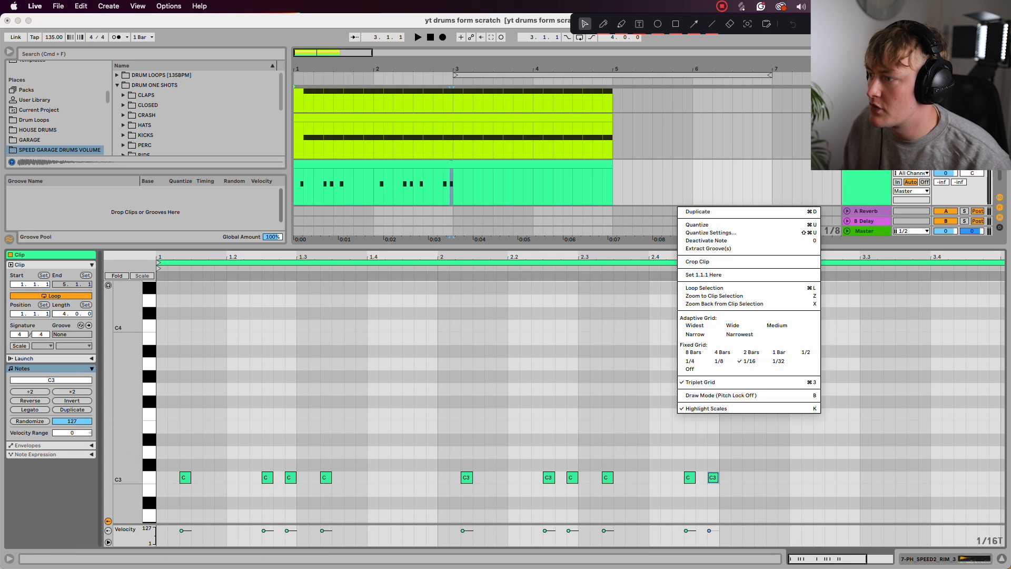
{"action": "left_click", "coordinate": [689, 383]}
{"action": "scroll", "coordinate": [689, 384], "scroll_direction": "up", "scroll_amount": 5}
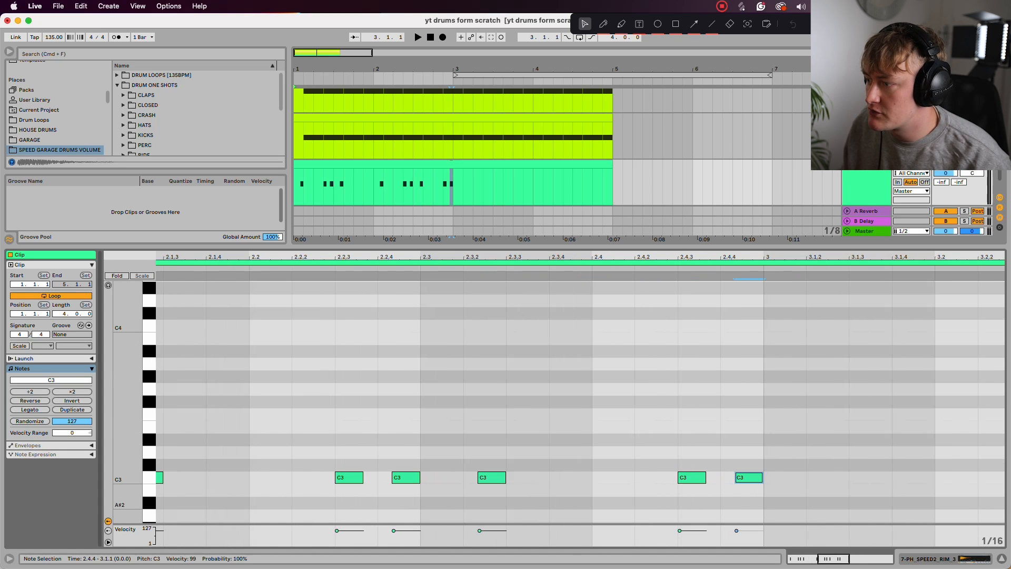
{"action": "left_click_drag", "start_coordinate": [381, 468], "coordinate": [414, 497]}
{"action": "left_click", "coordinate": [507, 427]}
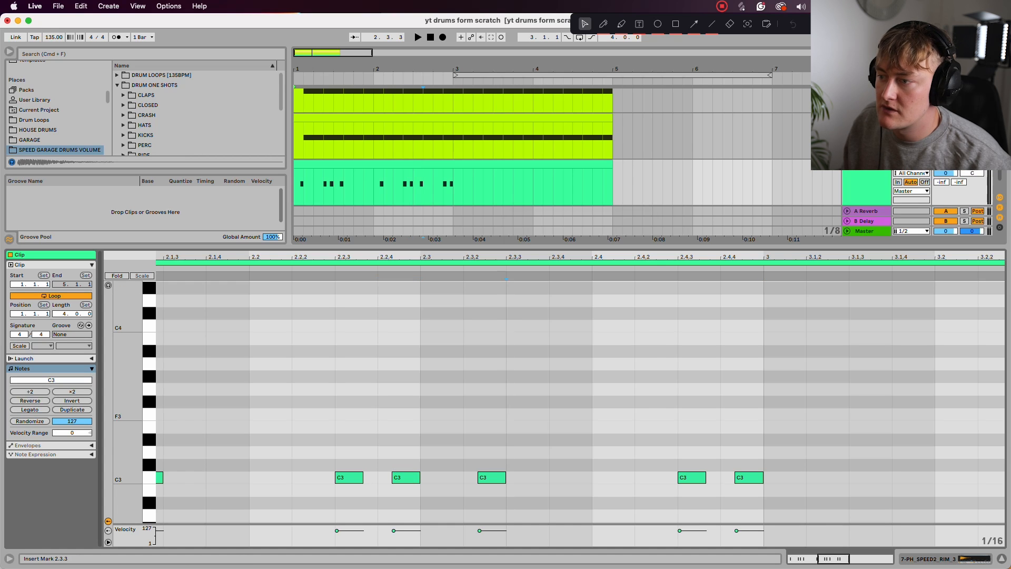
{"action": "right_click", "coordinate": [509, 376]}
{"action": "left_click", "coordinate": [571, 378]}
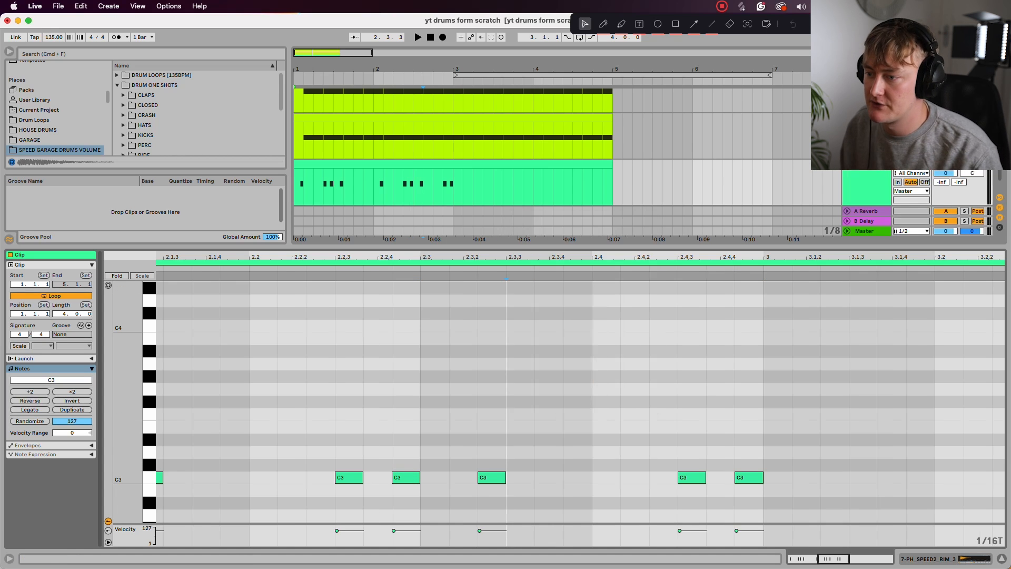
Step: Play the two-bar rim pattern from the start and duplicate its notes into bars 3 and 4
{"action": "scroll", "coordinate": [567, 378], "scroll_direction": "down", "scroll_amount": 10}
{"action": "key", "text": "space"}
{"action": "key", "text": "space"}
{"action": "key", "text": "Home"}
{"action": "key", "text": "space"}
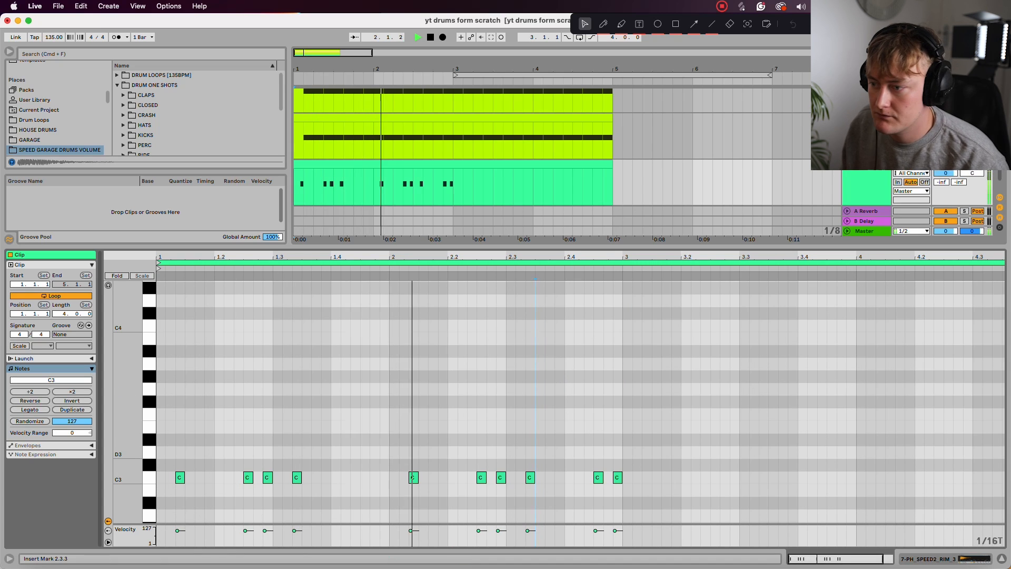
{"action": "key", "text": "space"}
{"action": "left_click", "coordinate": [623, 448]}
{"action": "left_click_drag", "start_coordinate": [623, 456], "coordinate": [158, 521]}
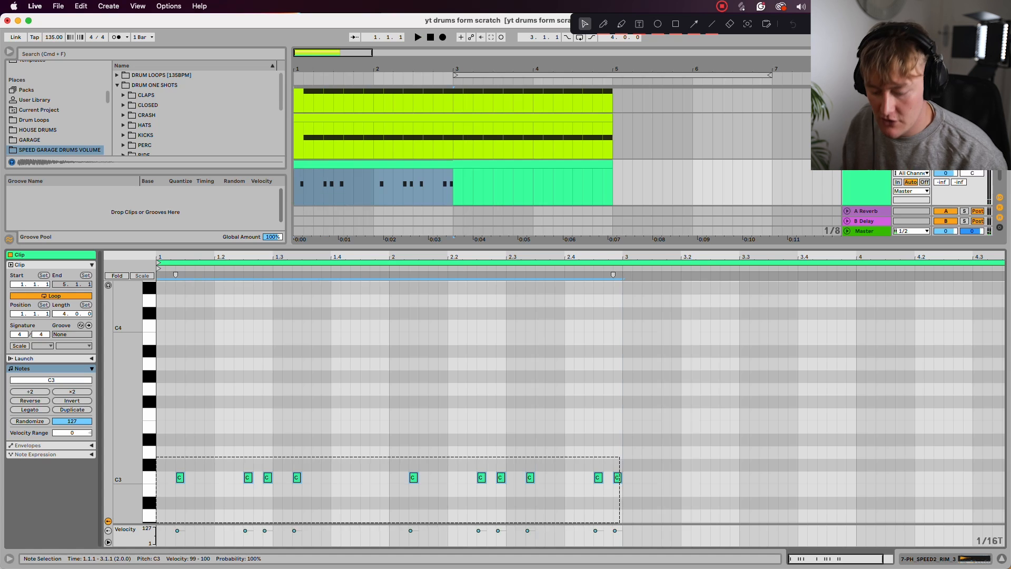
{"action": "key", "text": "super+d"}
Step: Duplicate the four-bar rim clip to start at bar 5 and delete all notes from the original clip
{"action": "left_click", "coordinate": [400, 164]}
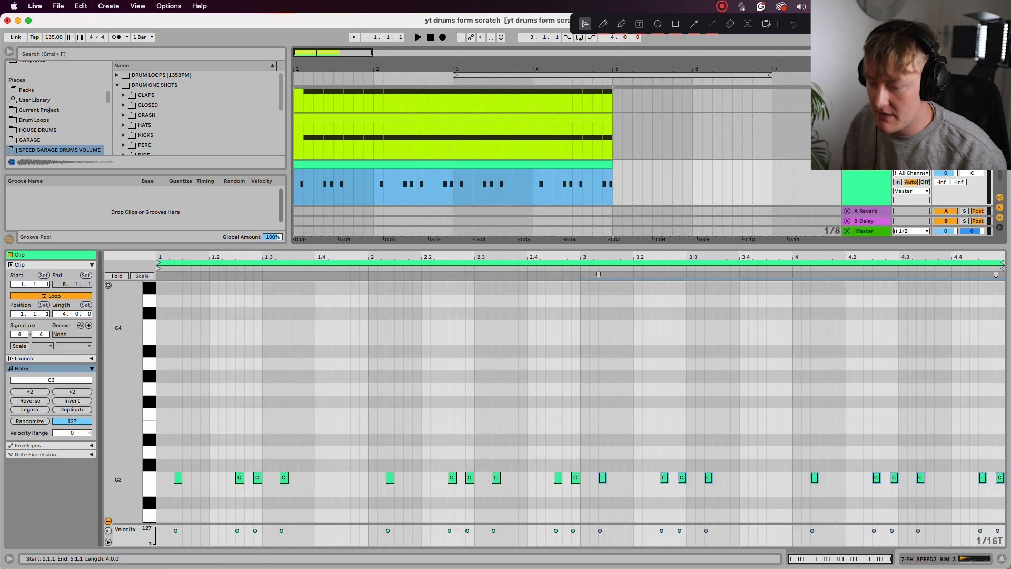
{"action": "key", "text": "super+d"}
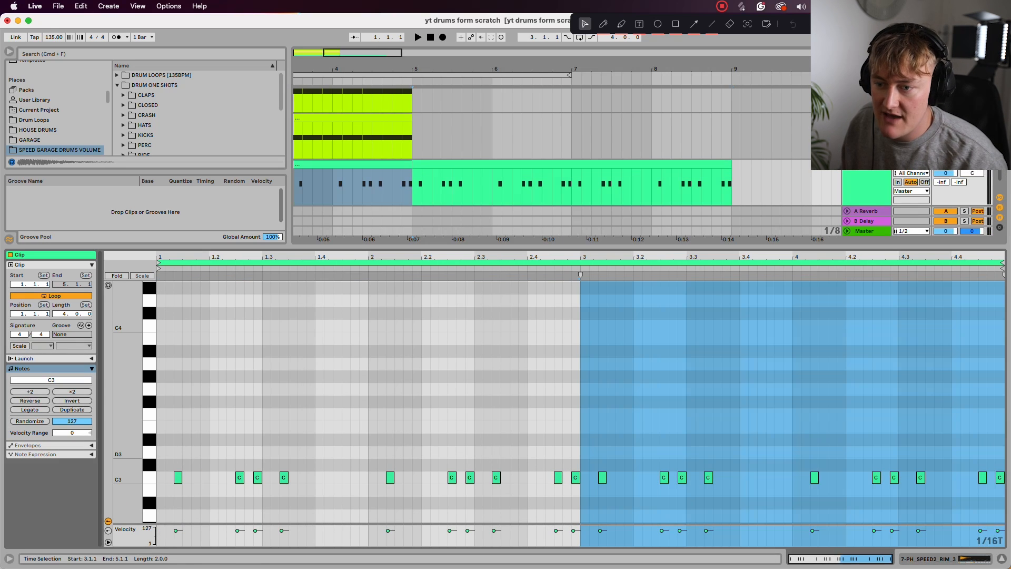
{"action": "key", "text": "super+a"}
{"action": "key", "text": "Delete"}
Step: Start a second rim pattern with C3 notes at 1.4.3 and 1.4.4, plus one at 2.1.1 nudged to 2.1.2, during playback
{"action": "double_click", "coordinate": [346, 478]}
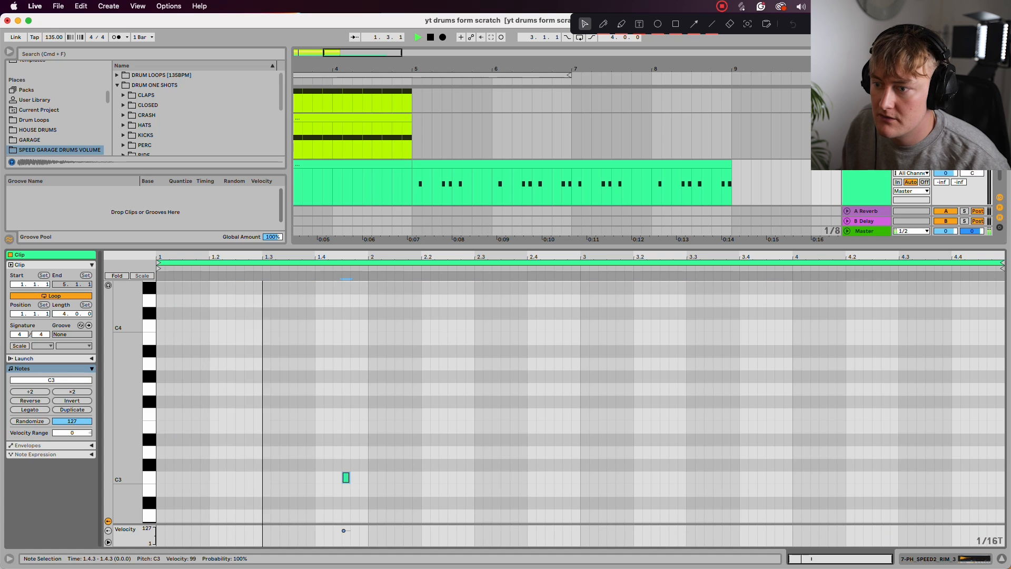
{"action": "key", "text": "super+d"}
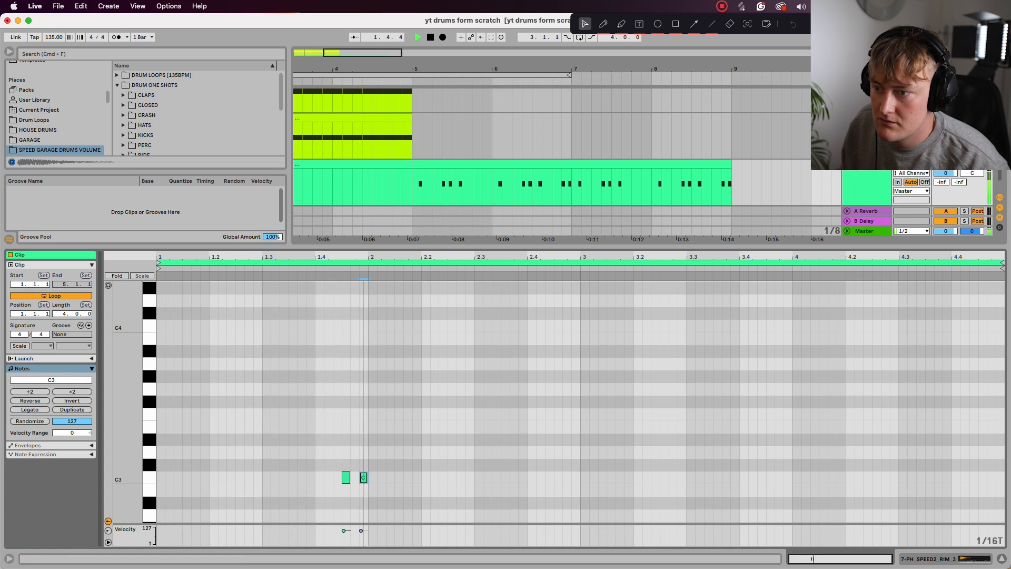
{"action": "left_click_drag", "start_coordinate": [342, 257], "coordinate": [342, 300]}
{"action": "key", "text": "space"}
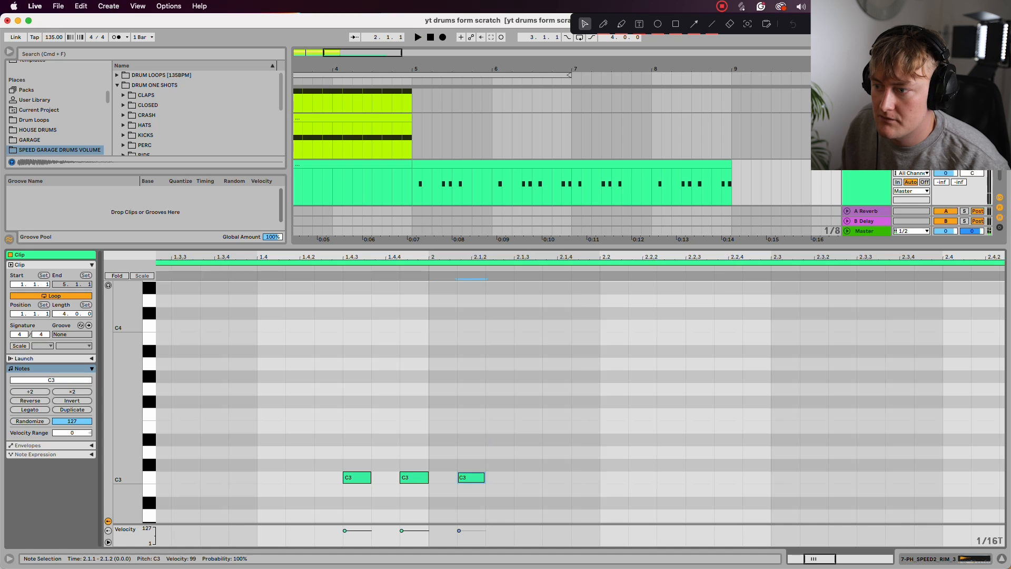
{"action": "scroll", "coordinate": [470, 477], "scroll_direction": "down", "scroll_amount": 5}
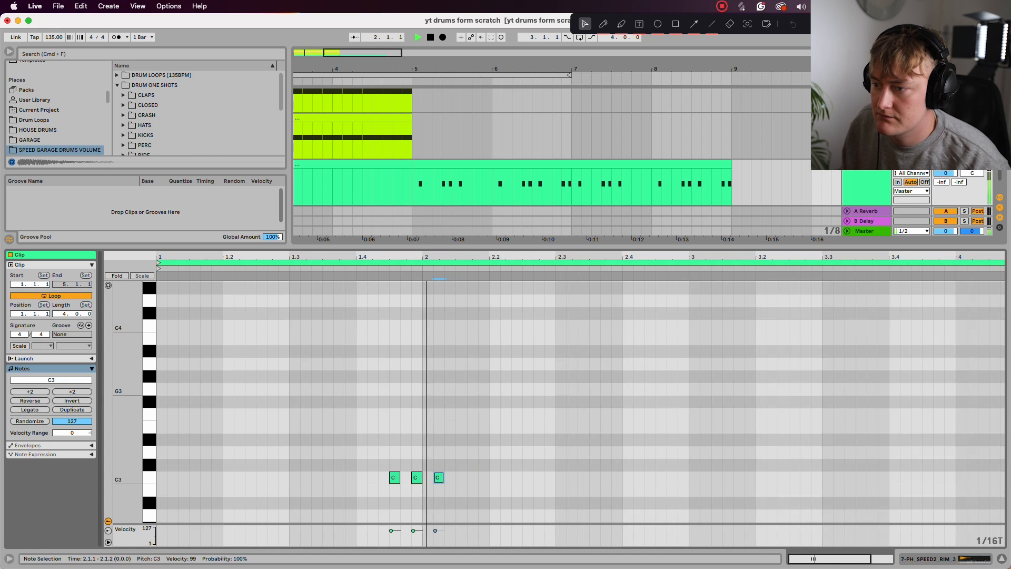
{"action": "key", "text": "Right"}
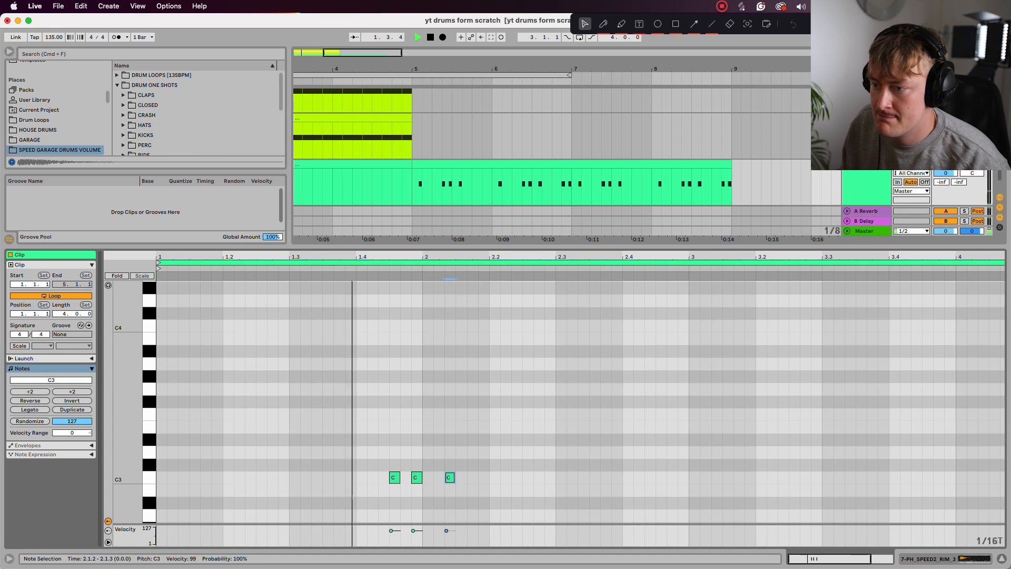
Step: Add a C3 note at 1.1.2, duplicate the bar 1 rim pattern into bars 2 and 3 and play it
{"action": "double_click", "coordinate": [185, 477]}
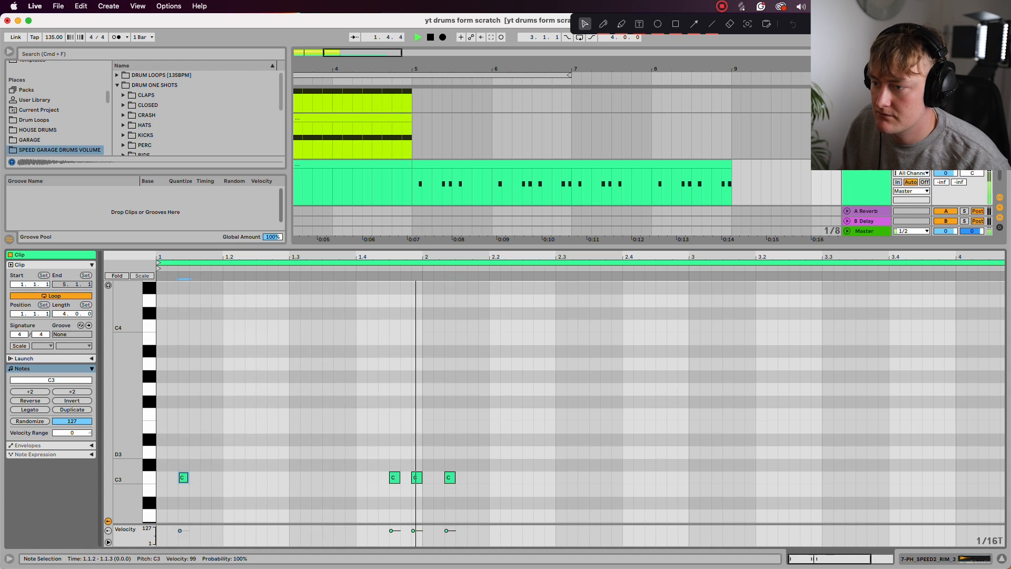
{"action": "left_click_drag", "start_coordinate": [423, 451], "coordinate": [164, 497]}
{"action": "key", "text": "super+d"}
{"action": "key", "text": "super+d"}
{"action": "key", "text": "space"}
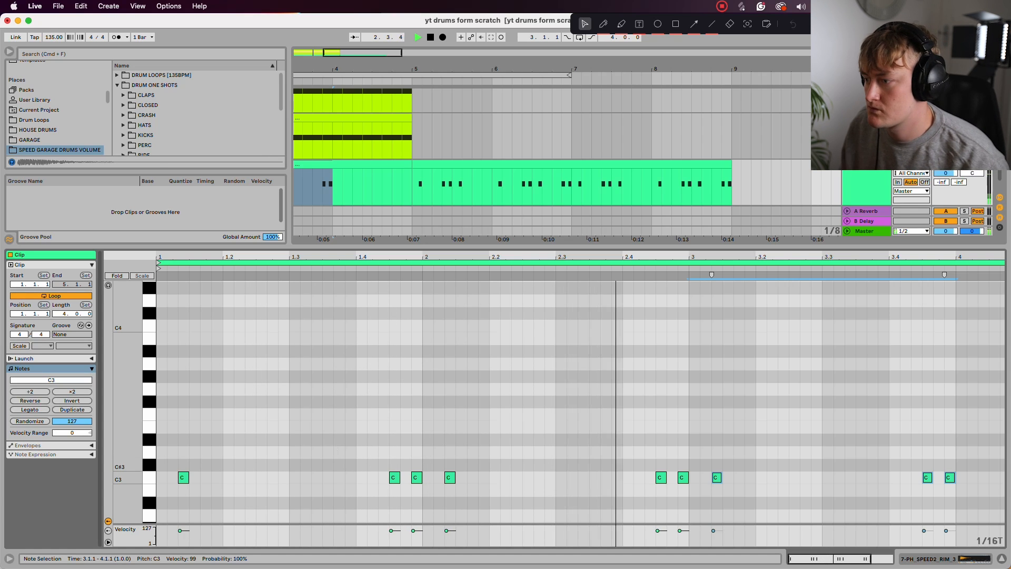
Step: Reactivate the rim track and play the full beat from the start of bar 1
{"action": "double_click", "coordinate": [661, 477]}
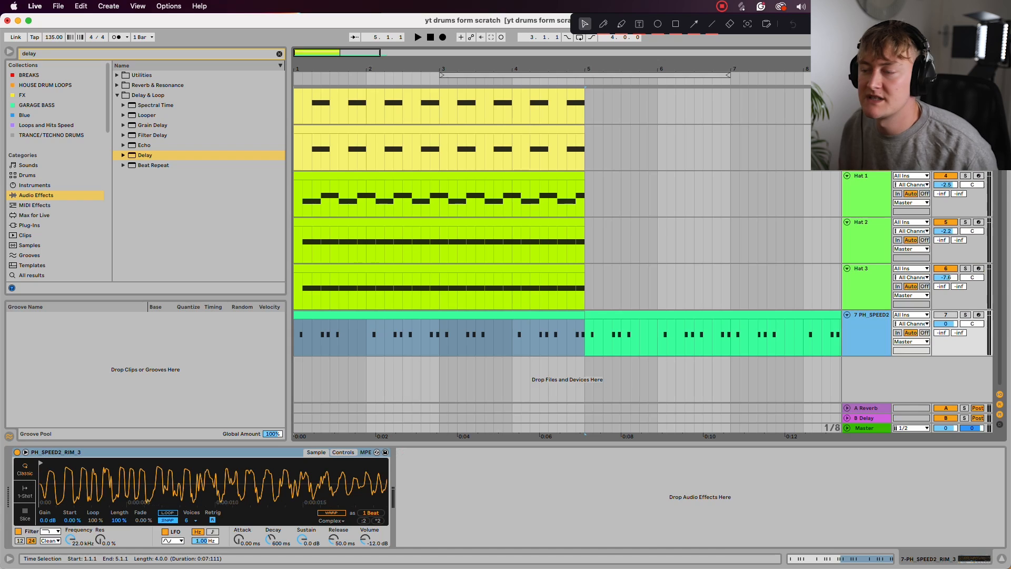
{"action": "left_click", "coordinate": [303, 337]}
{"action": "left_click", "coordinate": [295, 337]}
{"action": "left_click", "coordinate": [946, 315]}
{"action": "key", "text": "space"}
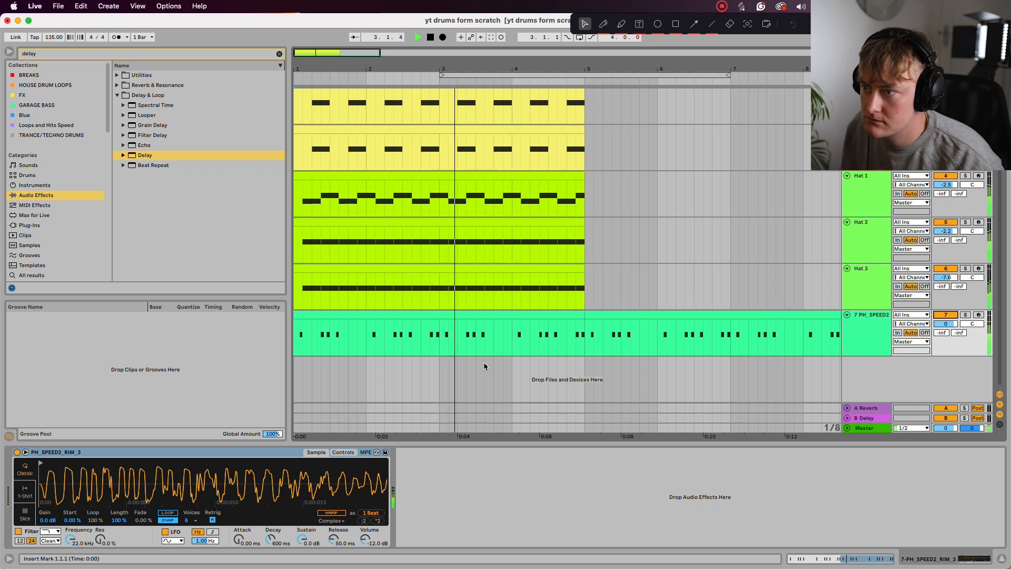
{"action": "key", "text": "space"}
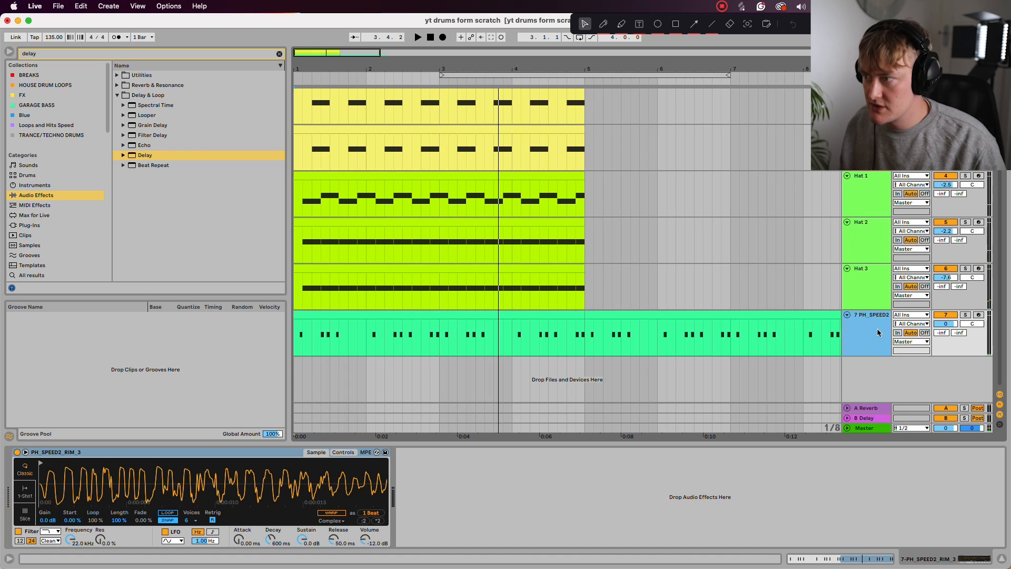
Step: Duplicate the rim track, deactivate the original and delete the copy's clip from bar 5 onward
{"action": "key", "text": "super+d"}
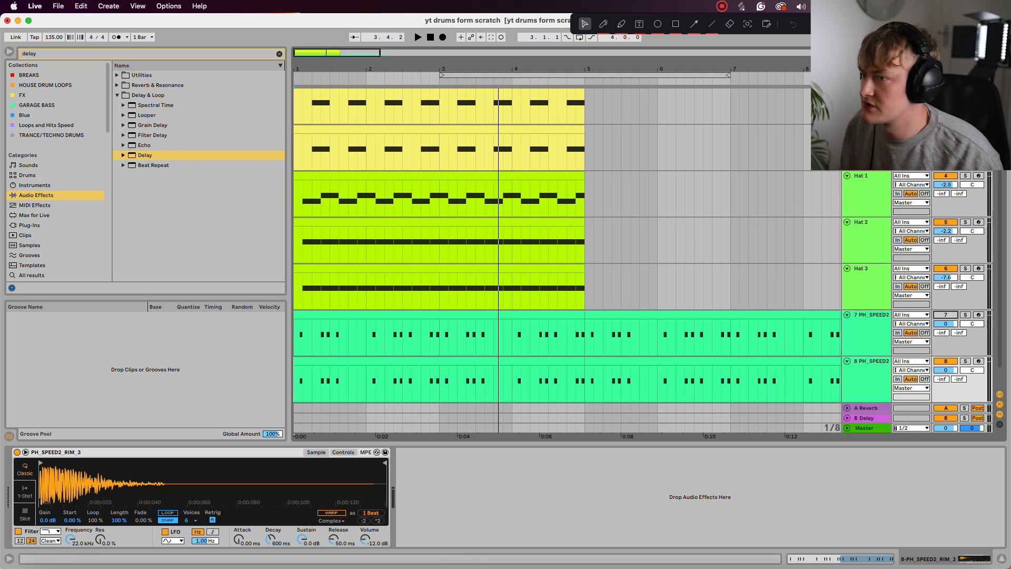
{"action": "left_click", "coordinate": [684, 361]}
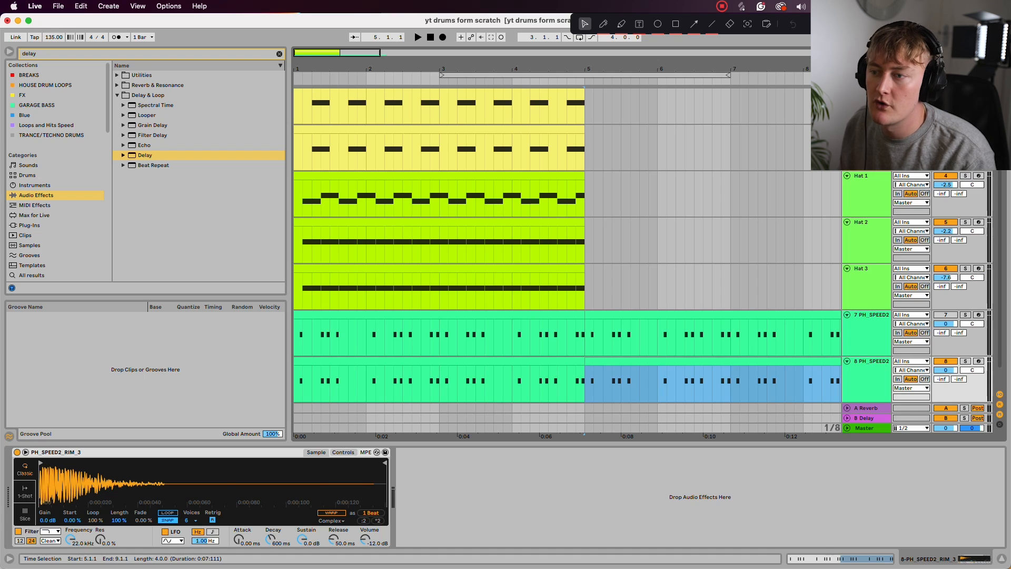
{"action": "left_click_drag", "start_coordinate": [394, 337], "coordinate": [448, 337]}
{"action": "key", "text": "Delete"}
{"action": "left_click", "coordinate": [632, 361]}
{"action": "key", "text": "Delete"}
Step: Trim the original rim track to its four-bar clip in bars 1 to 4 and fold the track
{"action": "left_click", "coordinate": [526, 315]}
{"action": "key", "text": "super+z"}
{"action": "key", "text": "super+z"}
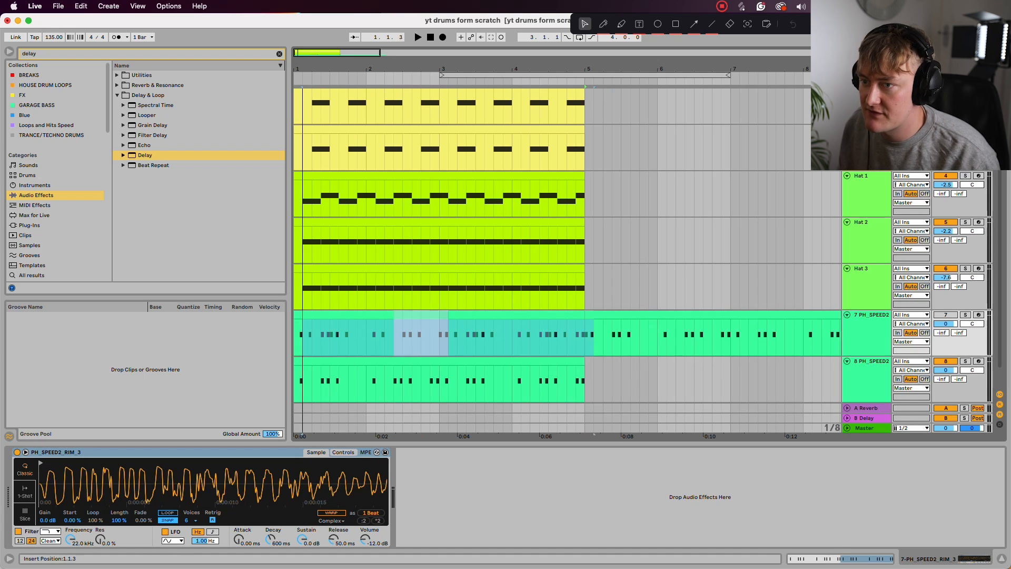
{"action": "left_click", "coordinate": [847, 315]}
{"action": "left_click", "coordinate": [871, 325]}
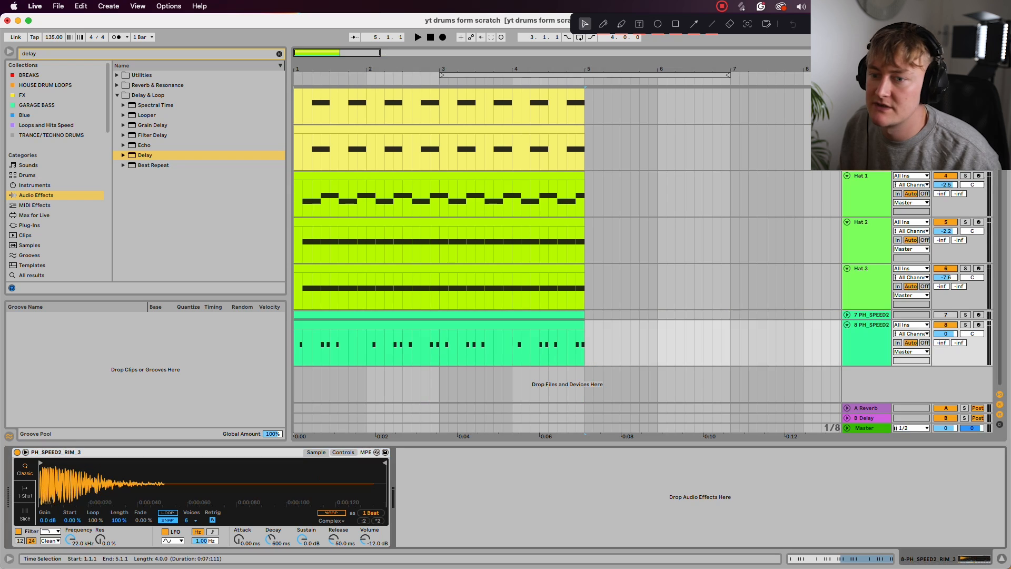
Step: Clear the browser search, load PH_SPEED2_PERC_5.wav onto the duplicated rim track and play the beat
{"action": "left_click", "coordinate": [279, 53]}
{"action": "left_click", "coordinate": [176, 117]}
{"action": "left_click", "coordinate": [176, 146]}
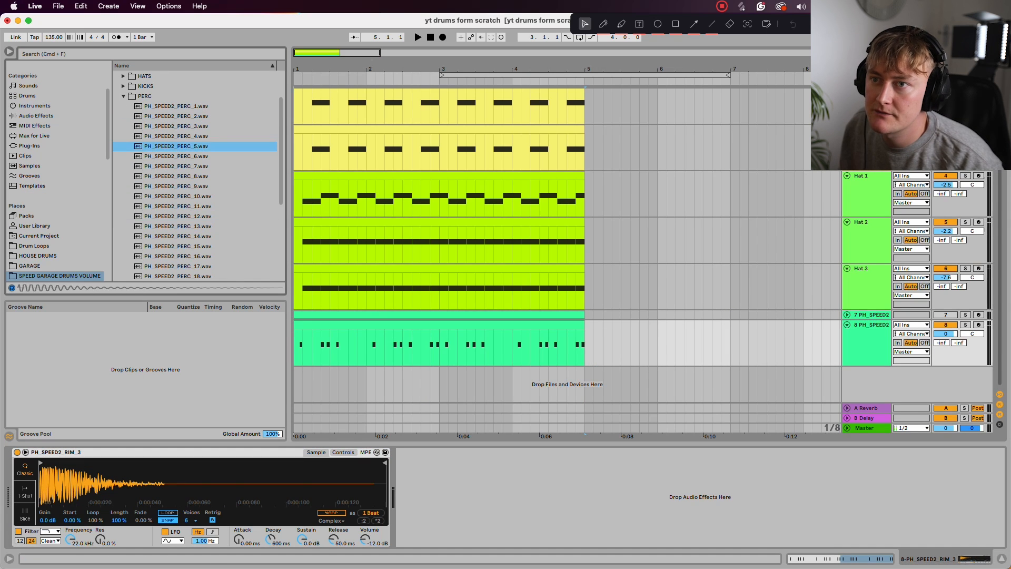
{"action": "key", "text": "Return"}
{"action": "key", "text": "space"}
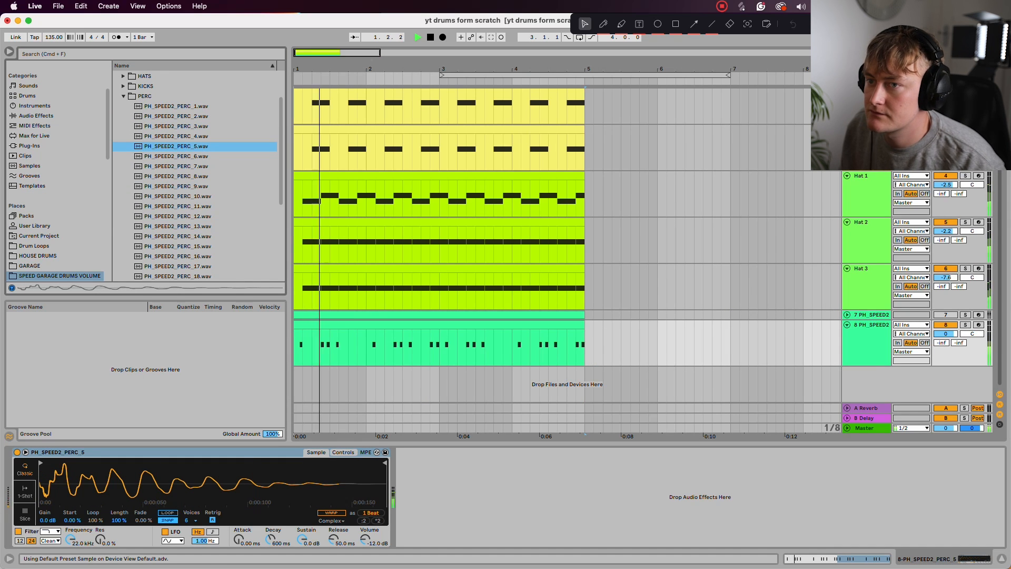
Step: Audition the PERC one-shots up to PH_SPEED2_PERC_17.wav in the duplicated track while the beat plays
{"action": "key", "text": "Down"}
{"action": "key", "text": "Down"}
{"action": "key", "text": "Down"}
{"action": "key", "text": "Down"}
{"action": "key", "text": "Down"}
{"action": "key", "text": "Down"}
{"action": "key", "text": "Down"}
{"action": "key", "text": "Down"}
{"action": "key", "text": "Down"}
{"action": "key", "text": "Down"}
{"action": "key", "text": "Down"}
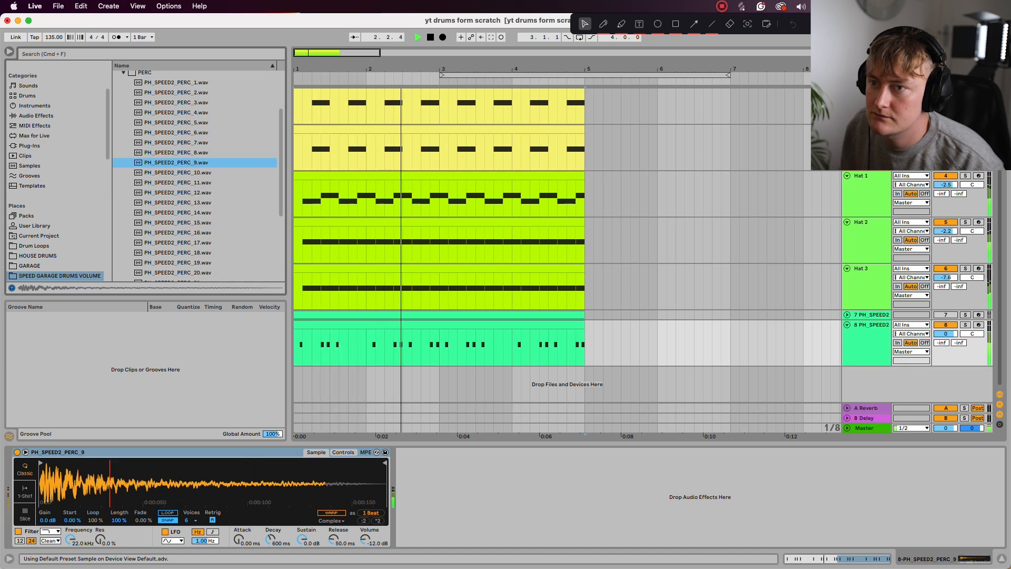
{"action": "key", "text": "space"}
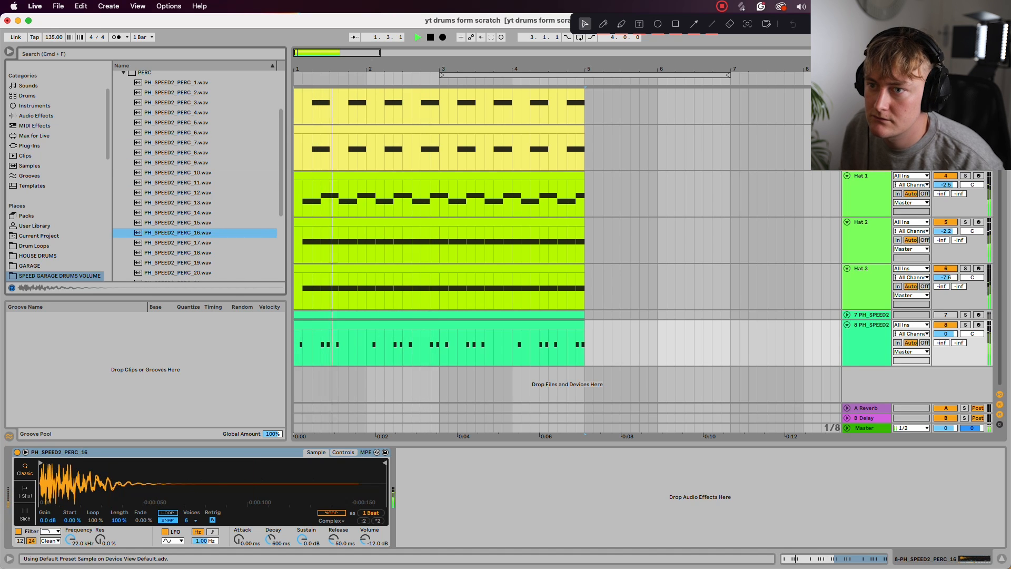
{"action": "key", "text": "Down"}
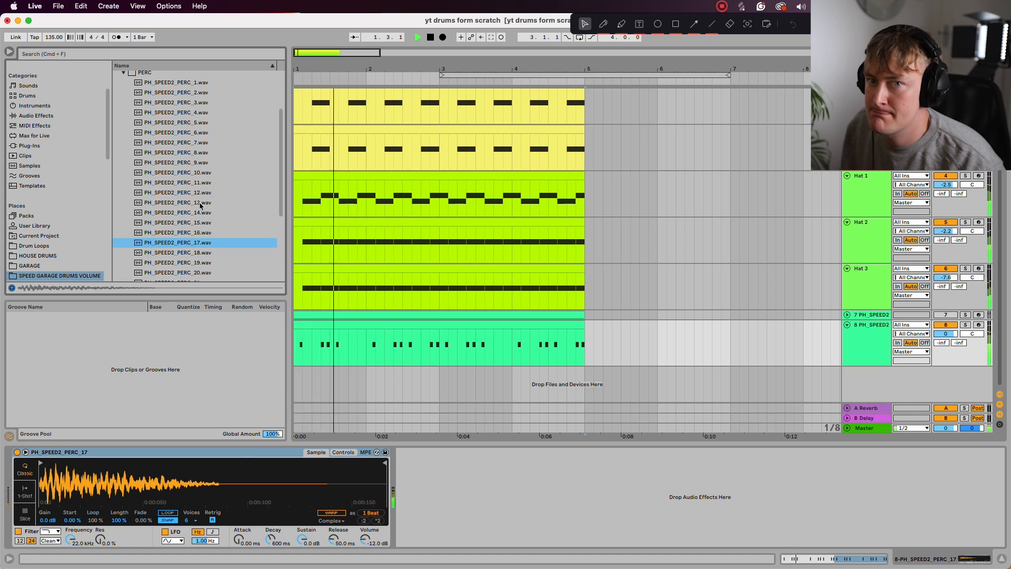
Step: Compare PH_SPEED2_PERC_11.wav with PH_SPEED2_PERC_10.wav on the duplicated track and keep PERC_11
{"action": "double_click", "coordinate": [178, 183]}
{"action": "key", "text": "space"}
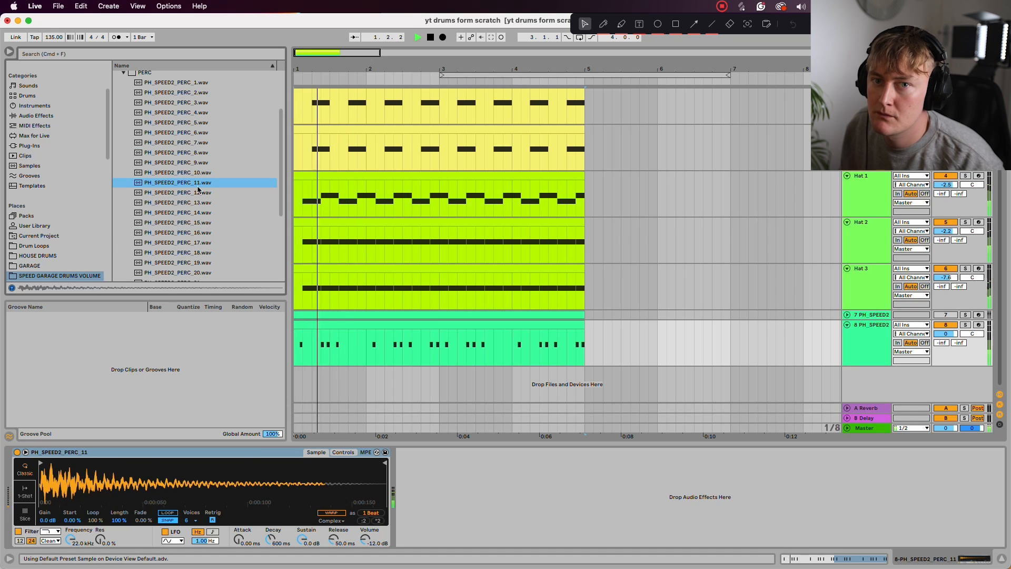
{"action": "key", "text": "Up"}
{"action": "key", "text": "space"}
{"action": "key", "text": "space"}
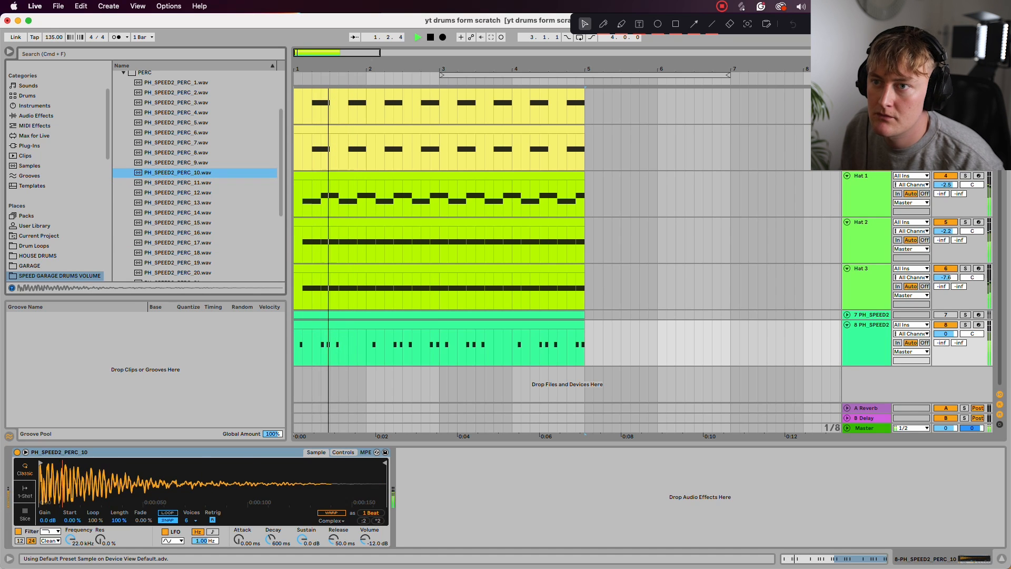
{"action": "key", "text": "Down"}
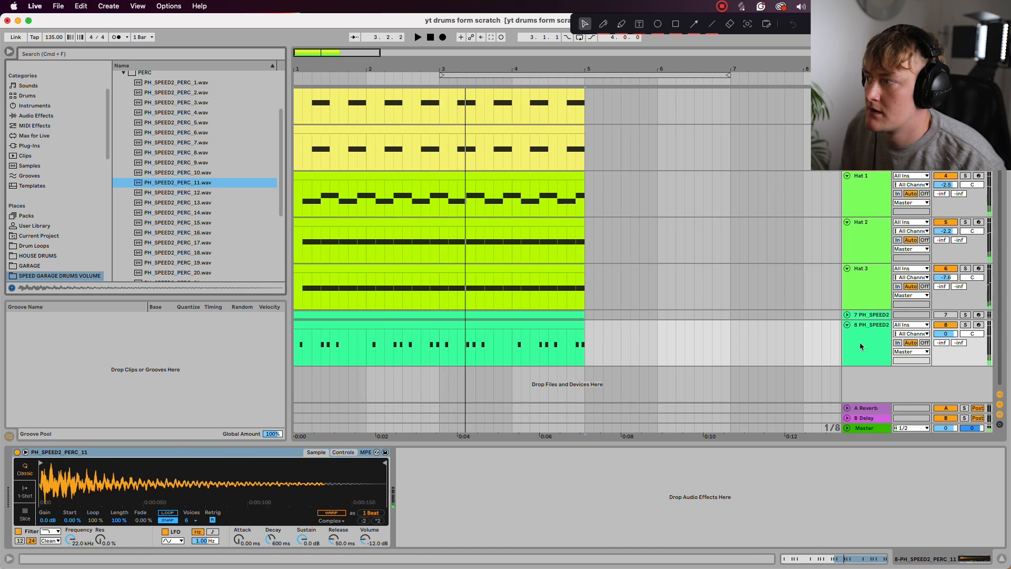
Step: Add an EQ Eight to the percussion track and lower band 4 to -6.32 dB at 3.59 kHz
{"action": "key", "text": "super+f"}
{"action": "type", "text": "eq"}
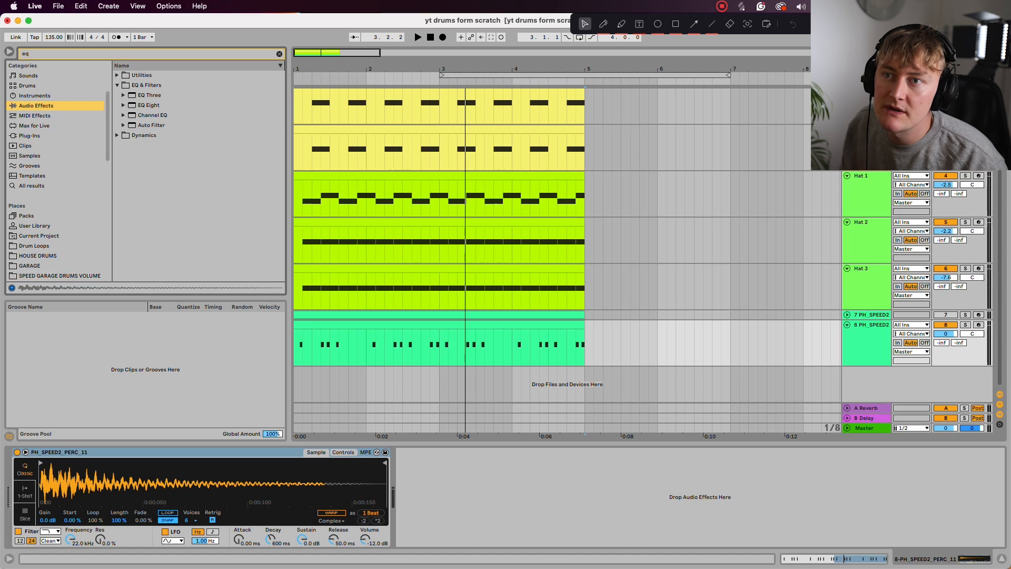
{"action": "double_click", "coordinate": [149, 105]}
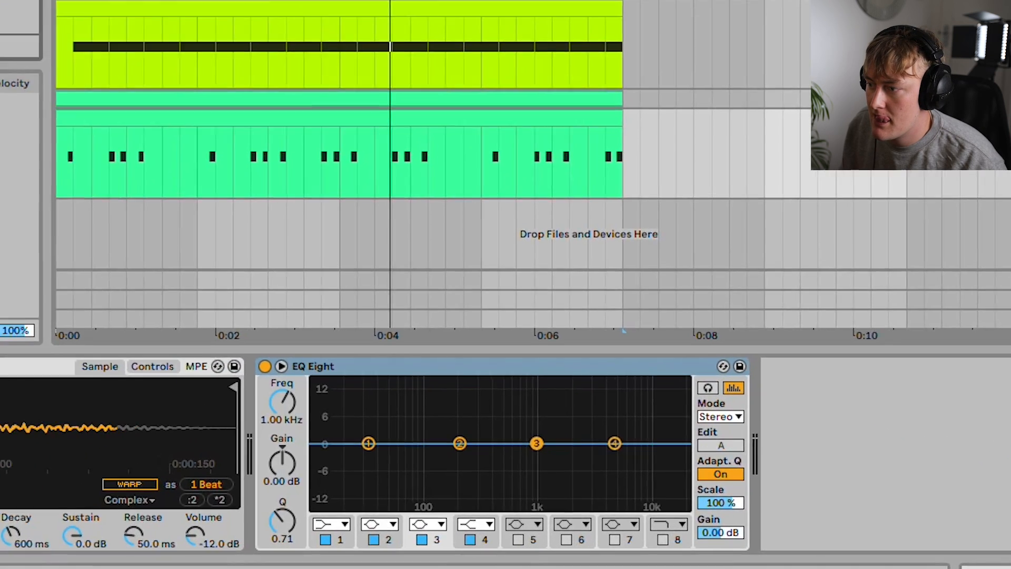
{"action": "left_click_drag", "start_coordinate": [615, 443], "coordinate": [600, 472]}
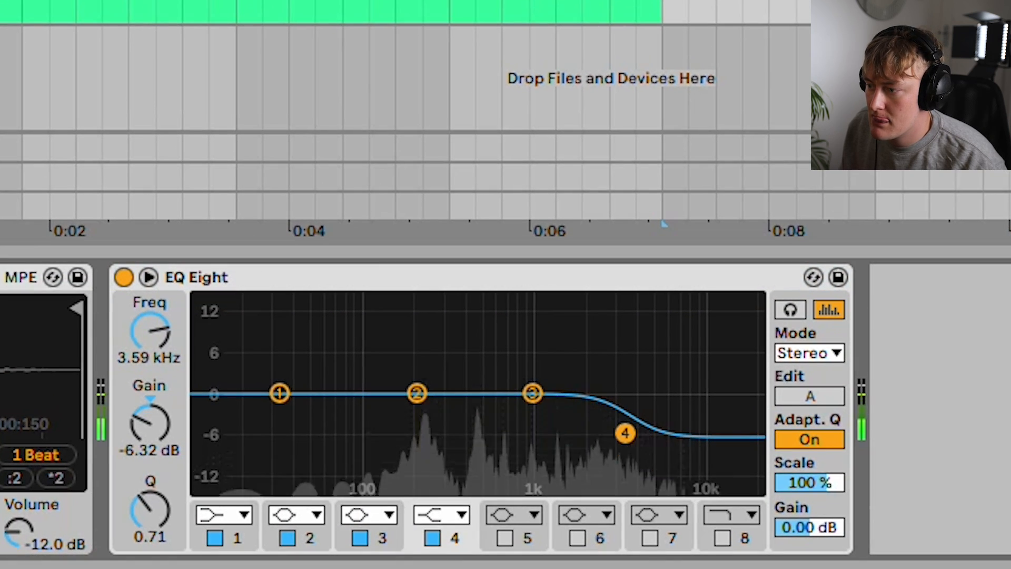
Step: Enable EQ band 8 as a high cut at about 8.25 kHz and make band 1 a low cut at 202 Hz
{"action": "left_click", "coordinate": [723, 537]}
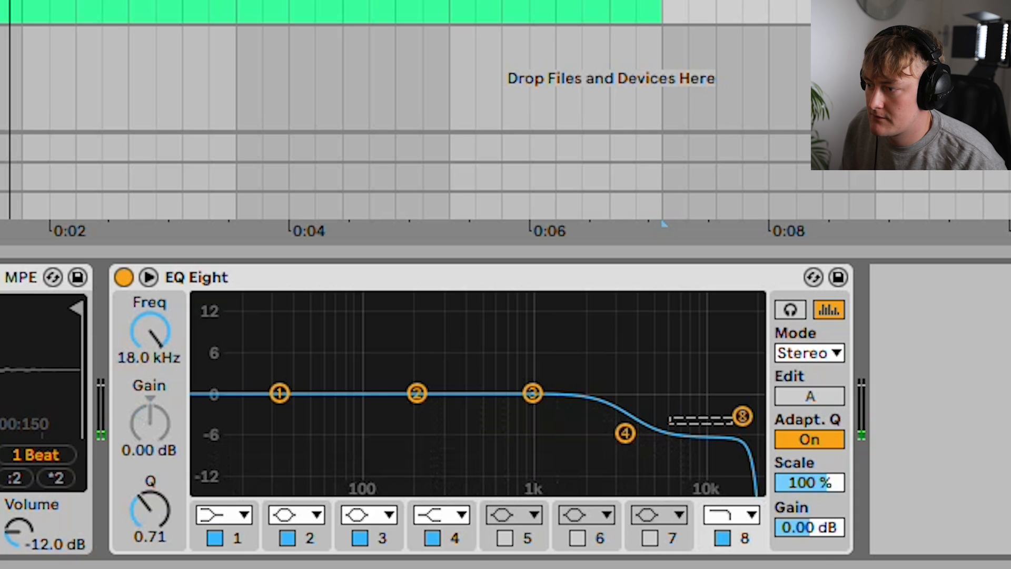
{"action": "left_click_drag", "start_coordinate": [742, 416], "coordinate": [686, 412]}
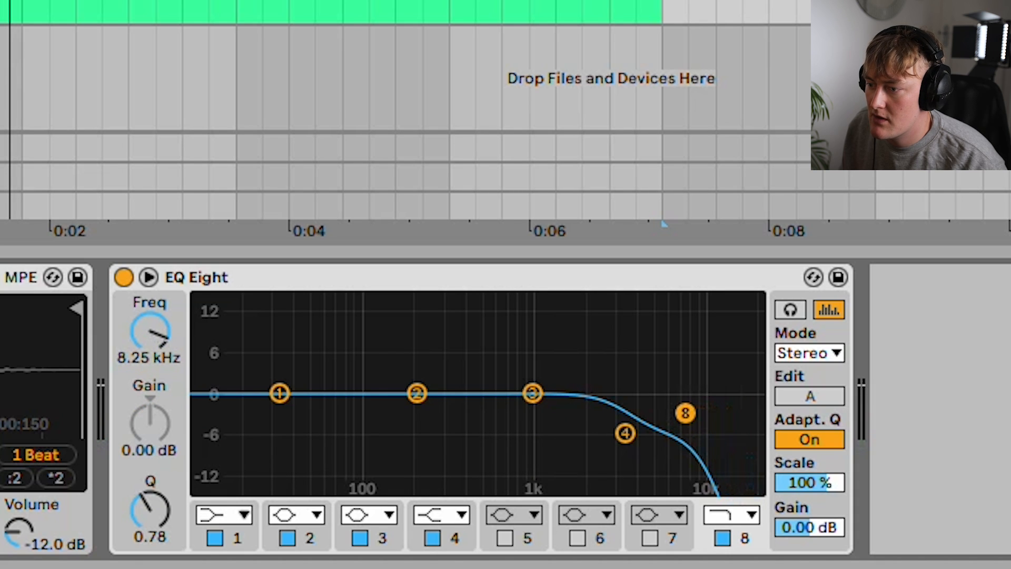
{"action": "left_click", "coordinate": [224, 515]}
{"action": "left_click", "coordinate": [224, 352]}
{"action": "left_click_drag", "start_coordinate": [280, 415], "coordinate": [416, 419]}
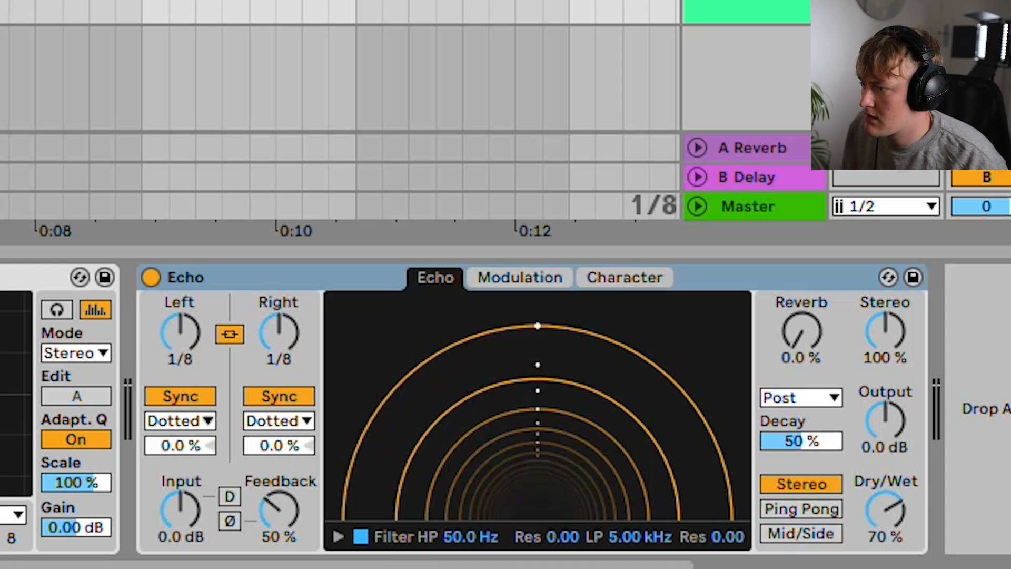
Step: Set the Echo's sync mode to Notes, its dry/wet to 28% and its feedback to 26% during playback
{"action": "left_click", "coordinate": [180, 420]}
{"action": "left_click", "coordinate": [171, 444]}
{"action": "key", "text": "space"}
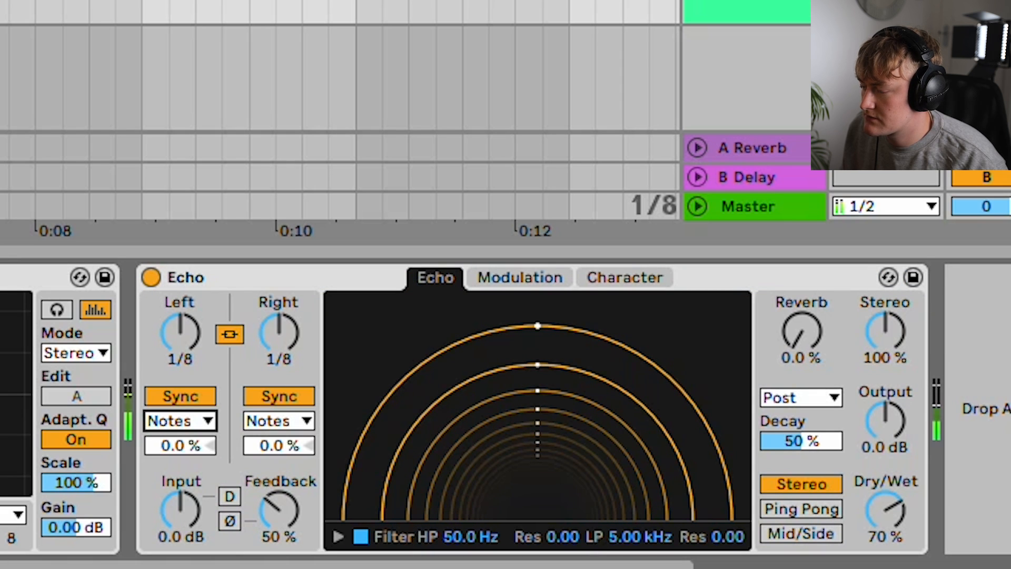
{"action": "left_click_drag", "start_coordinate": [883, 514], "coordinate": [883, 540]}
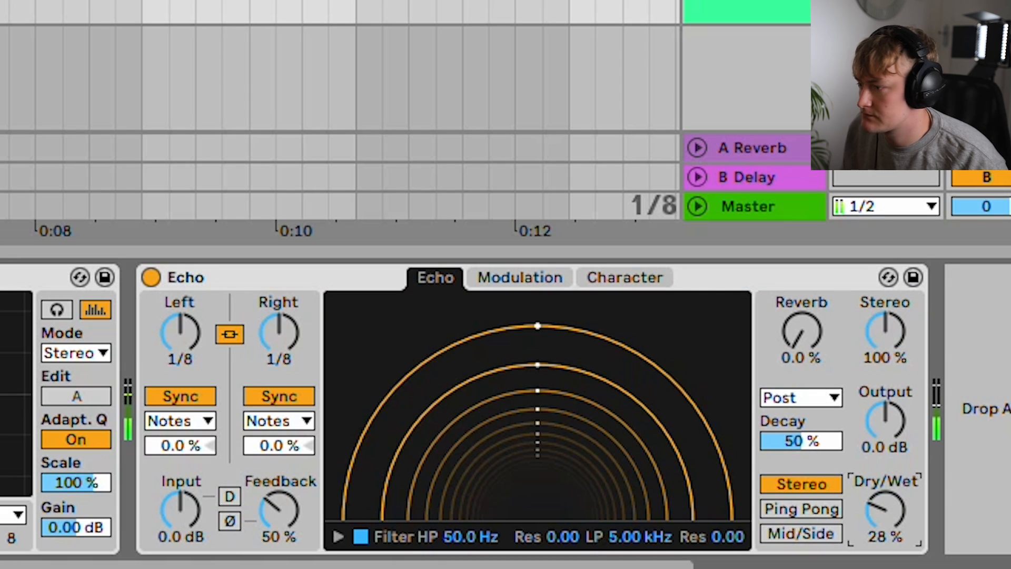
{"action": "left_click_drag", "start_coordinate": [279, 508], "coordinate": [279, 530]}
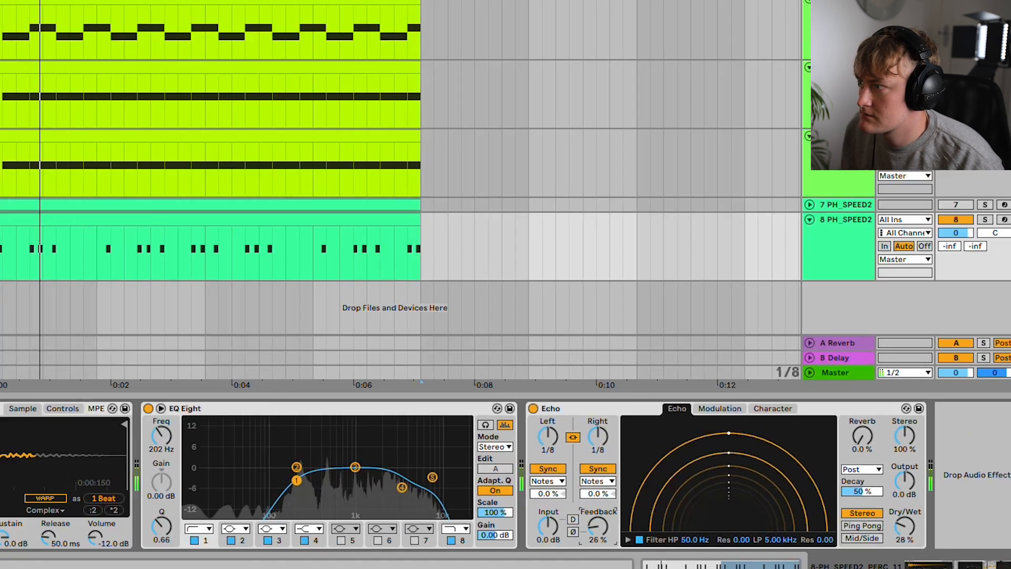
Step: Unfold the original rim track, open its four-bar clip and delete all the notes
{"action": "left_click", "coordinate": [871, 315]}
{"action": "left_click", "coordinate": [847, 315]}
{"action": "key", "text": "space"}
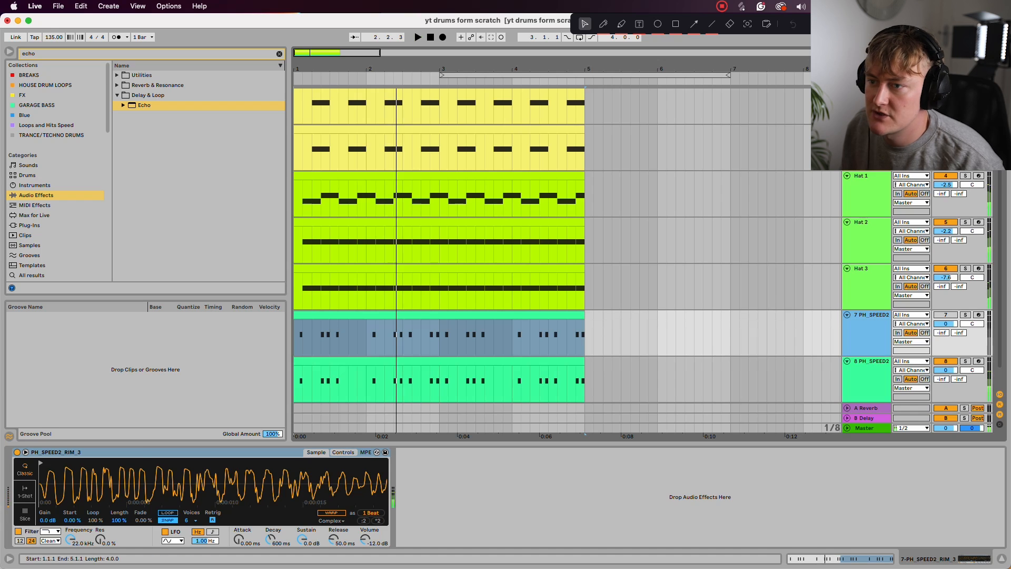
{"action": "double_click", "coordinate": [440, 315]}
{"action": "left_click_drag", "start_coordinate": [172, 444], "coordinate": [1004, 529]}
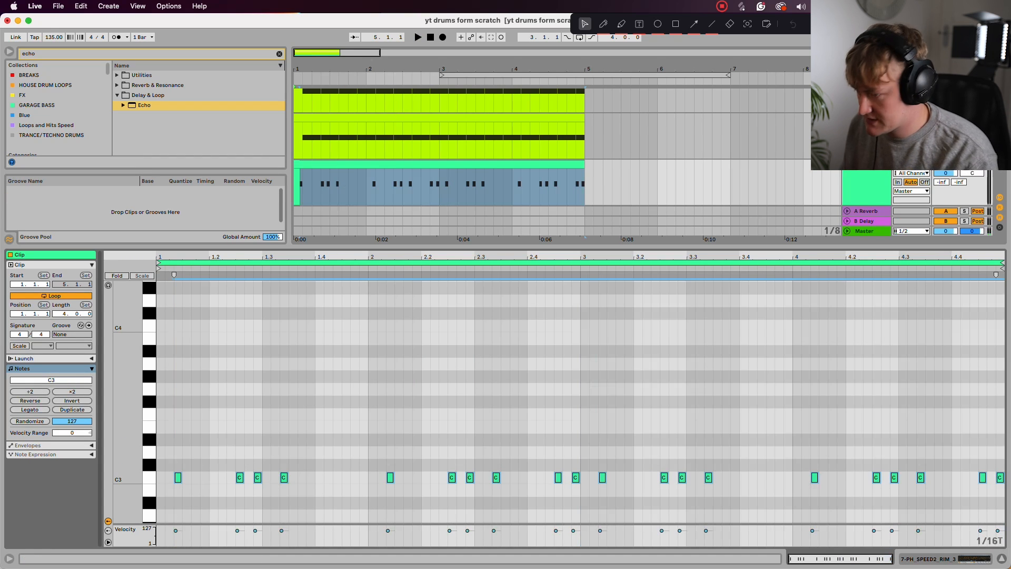
{"action": "key", "text": "Delete"}
Step: Place a C3 note late in beat 1.2 of the emptied rim clip and nudge it back to 1.2.3
{"action": "key", "text": "space"}
{"action": "double_click", "coordinate": [249, 478]}
{"action": "key", "text": "space"}
{"action": "key", "text": "space"}
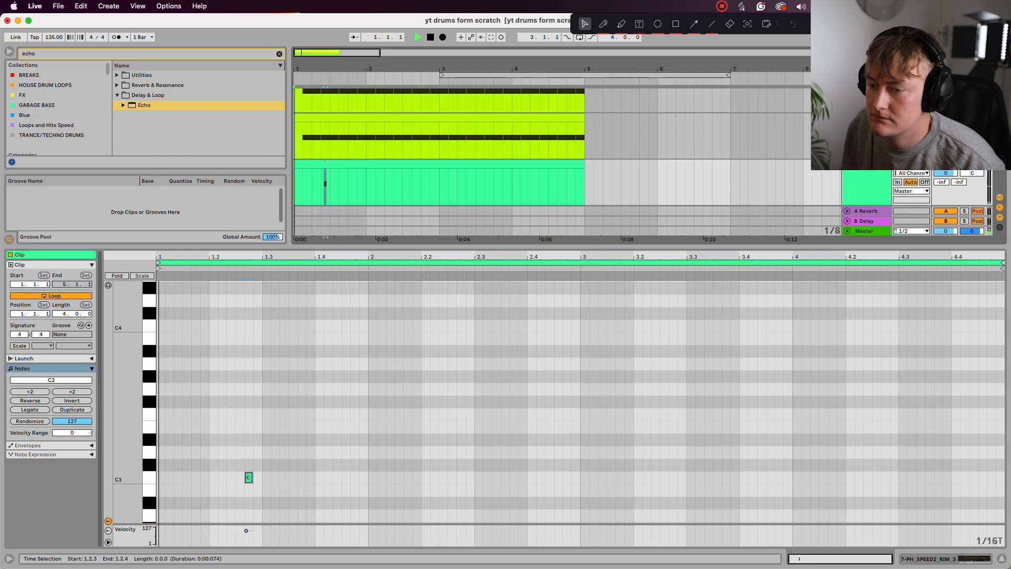
{"action": "key", "text": "space"}
{"action": "key", "text": "Left"}
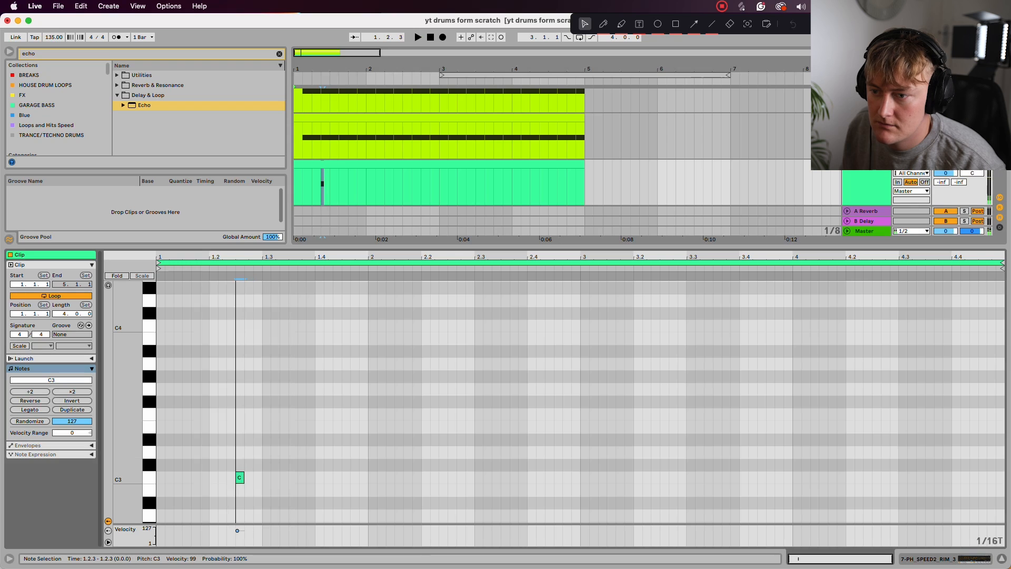
Step: Add a C3 note at 2.4.4 after the one at 2.4.2 in the rim clip and play it
{"action": "key", "text": "space"}
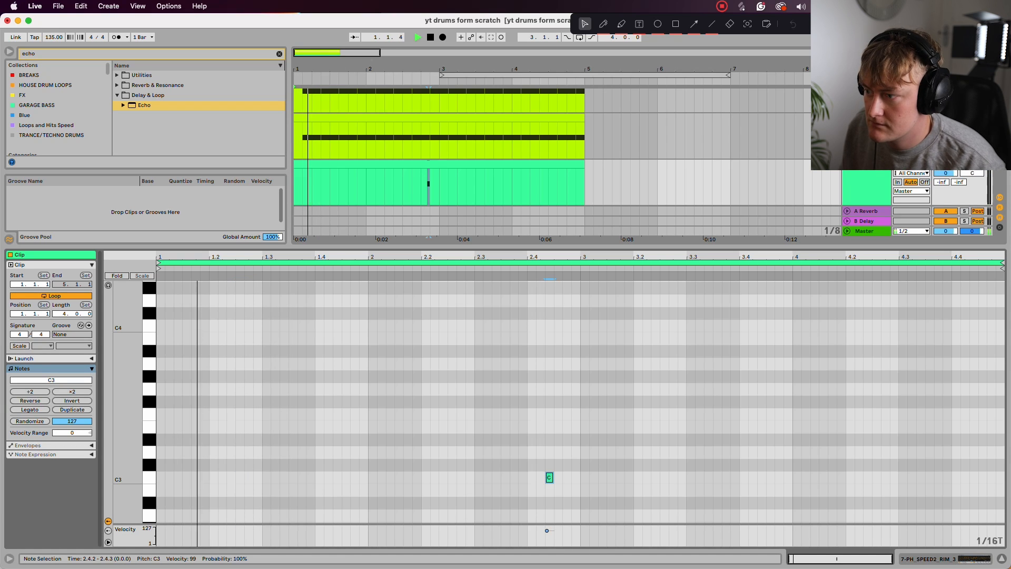
{"action": "double_click", "coordinate": [575, 478]}
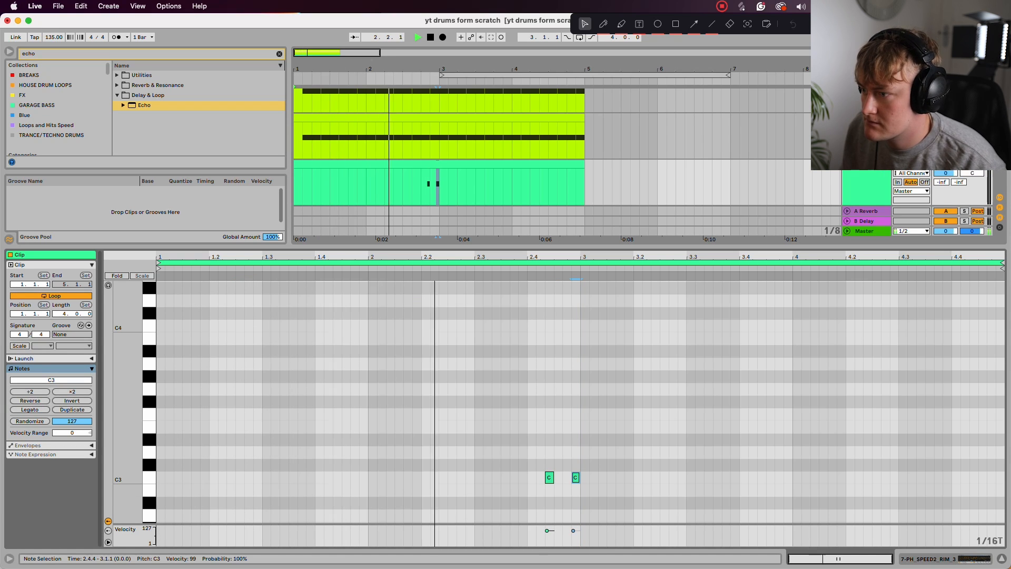
{"action": "key", "text": "space"}
{"action": "key", "text": "space"}
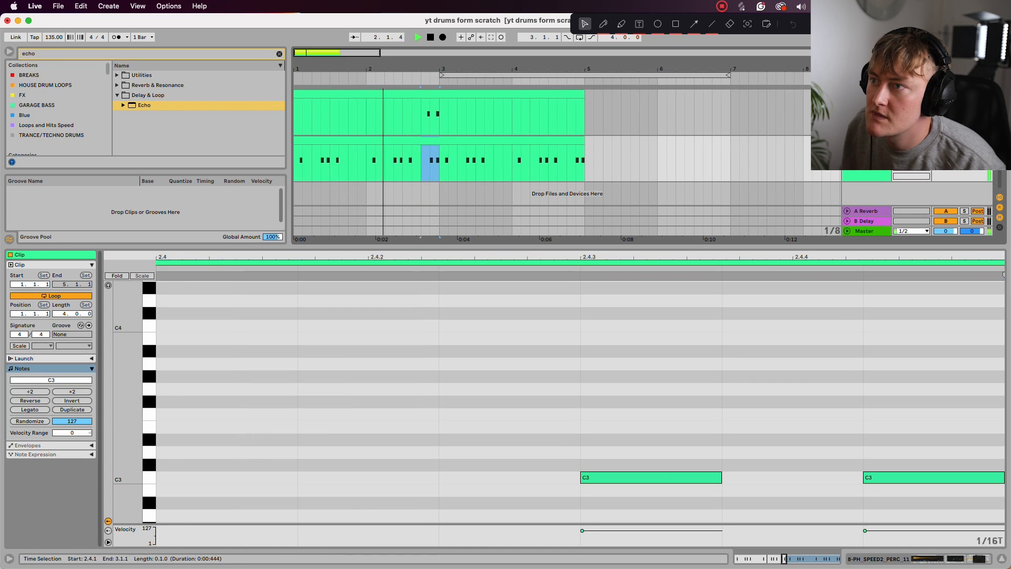
Step: Move the percussion clip's 2.4.1 to 3.1.1 section onto the original rim track and play the result
{"action": "left_click_drag", "start_coordinate": [429, 140], "coordinate": [429, 94]}
{"action": "left_click", "coordinate": [421, 115]}
{"action": "key", "text": "space"}
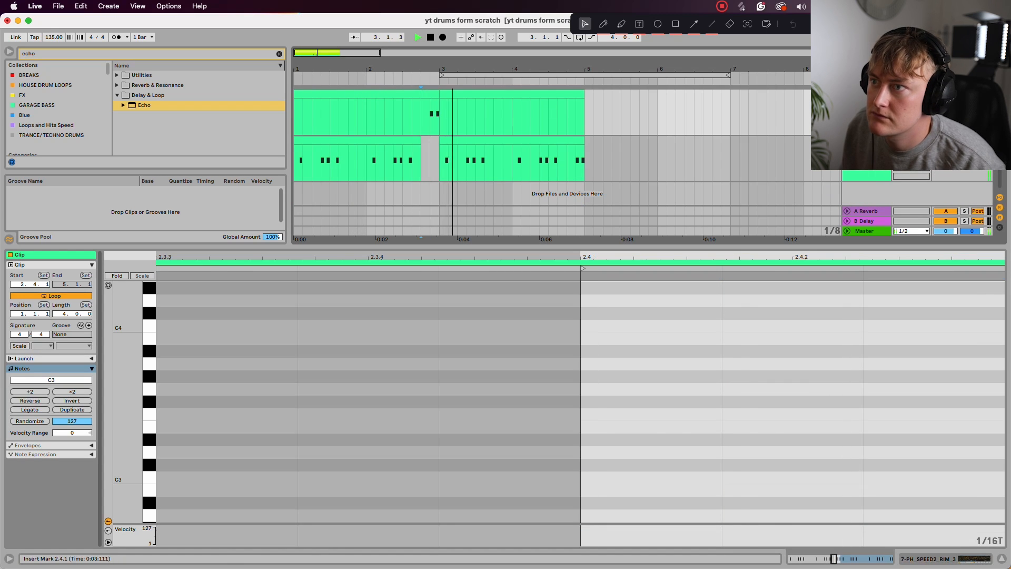
{"action": "left_click", "coordinate": [394, 163]}
{"action": "key", "text": "space"}
{"action": "key", "text": "space"}
{"action": "key", "text": "alt+super+l"}
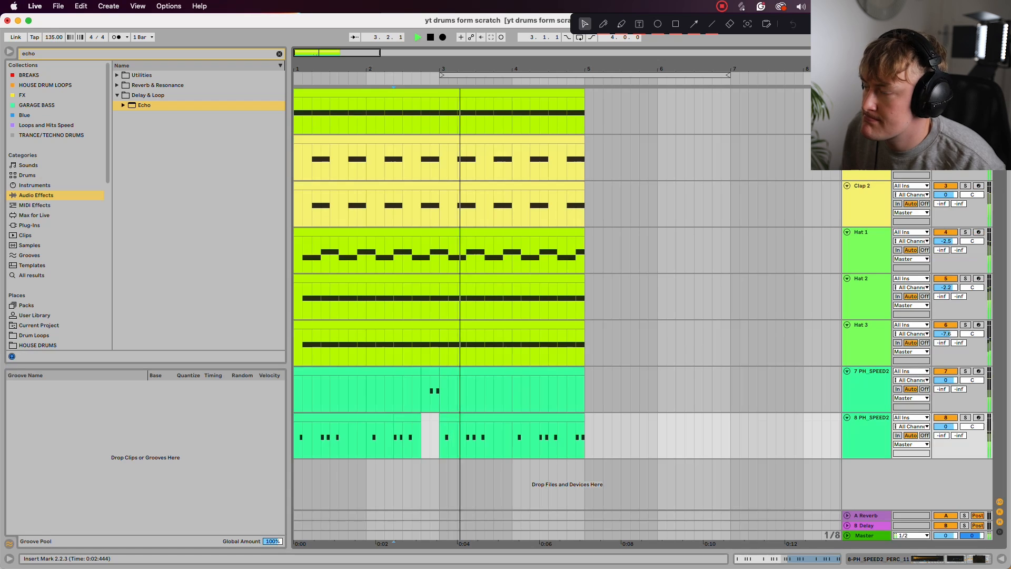
{"action": "key", "text": "space"}
Step: Select the track 7 rim instrument and browse to the percussion one-shots in the SPEED GARAGE DRUMS VOLUME folder
{"action": "double_click", "coordinate": [869, 371]}
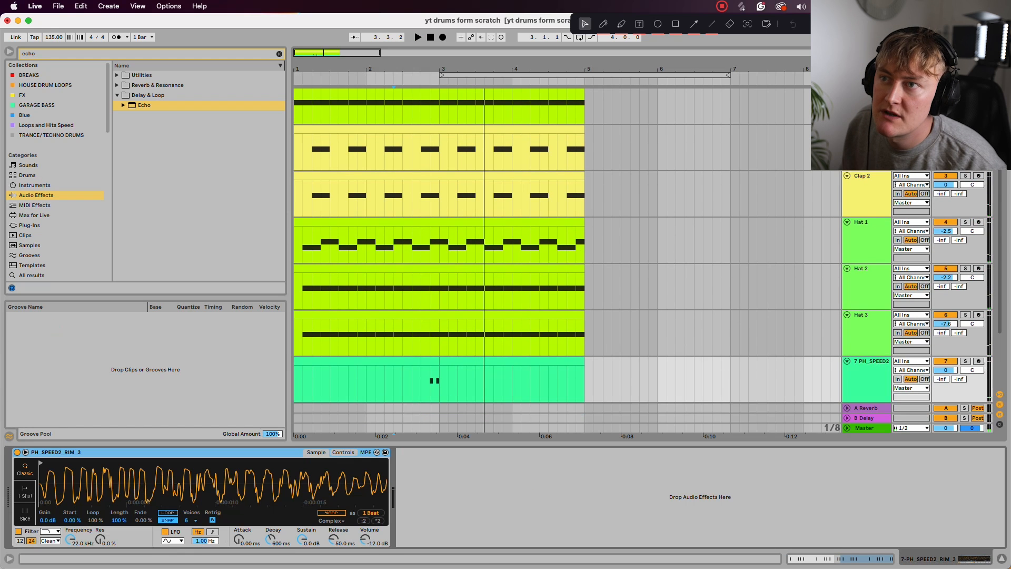
{"action": "left_click", "coordinate": [279, 53]}
{"action": "scroll", "coordinate": [58, 197], "scroll_direction": "down", "scroll_amount": 6}
{"action": "left_click", "coordinate": [55, 201]}
{"action": "left_click", "coordinate": [58, 191]}
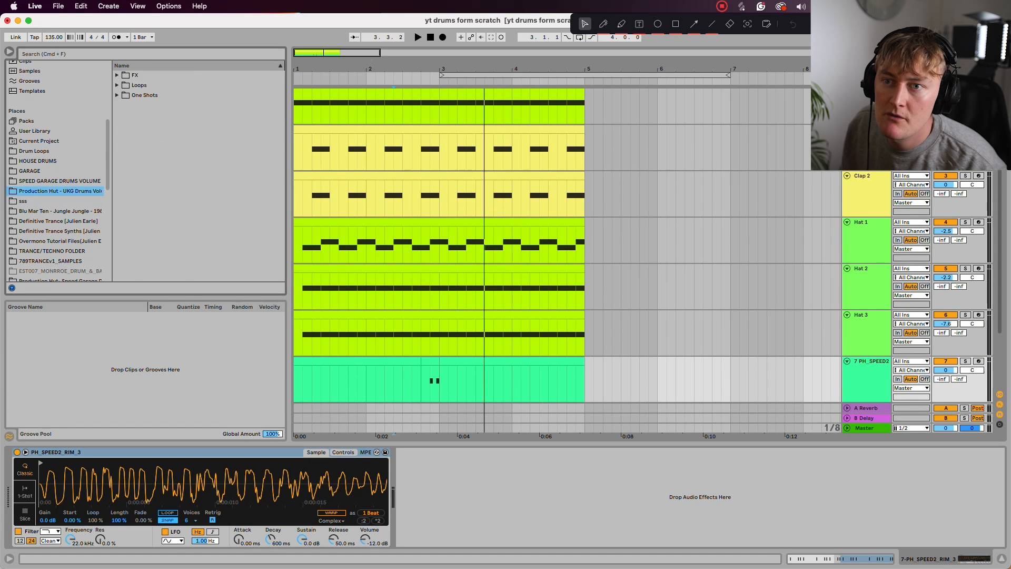
{"action": "left_click", "coordinate": [60, 181]}
{"action": "scroll", "coordinate": [195, 173], "scroll_direction": "down", "scroll_amount": 1}
Step: Audition the PH_SPEED2_PERC samples, comparing those around numbers 13 to 18
{"action": "left_click", "coordinate": [178, 172]}
{"action": "key", "text": "Down"}
{"action": "key", "text": "Down"}
{"action": "key", "text": "Down"}
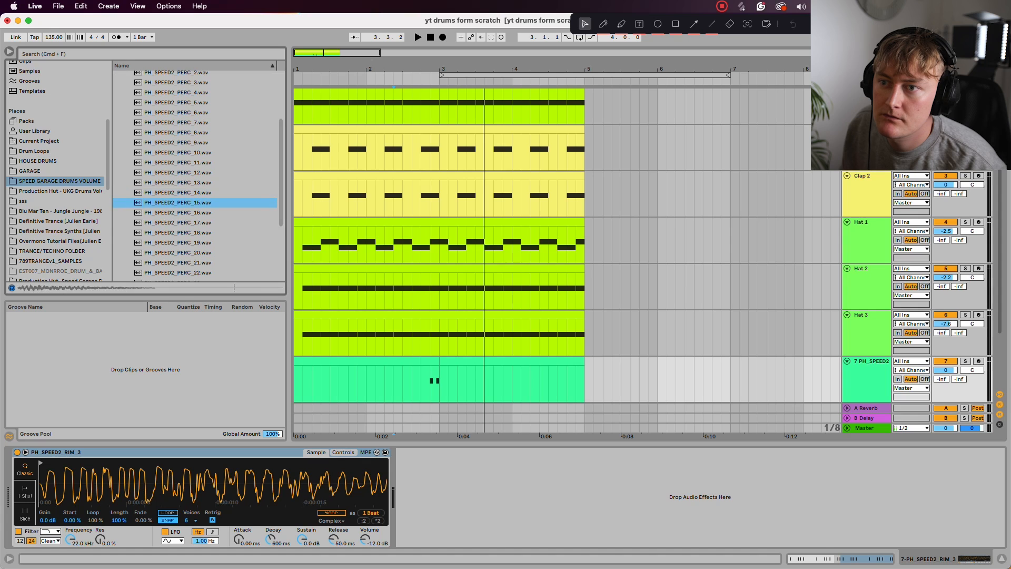
{"action": "key", "text": "Down"}
{"action": "key", "text": "Down"}
{"action": "key", "text": "Down"}
{"action": "key", "text": "Down"}
{"action": "key", "text": "Up"}
{"action": "key", "text": "Up"}
{"action": "key", "text": "Up"}
{"action": "key", "text": "Up"}
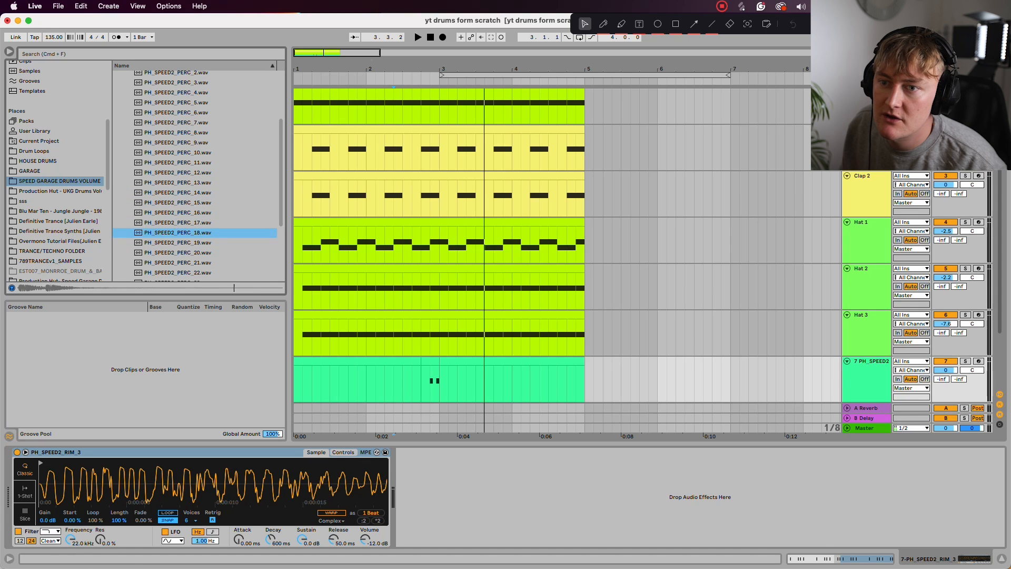
{"action": "key", "text": "Up"}
{"action": "key", "text": "Up"}
{"action": "key", "text": "Up"}
{"action": "key", "text": "Up"}
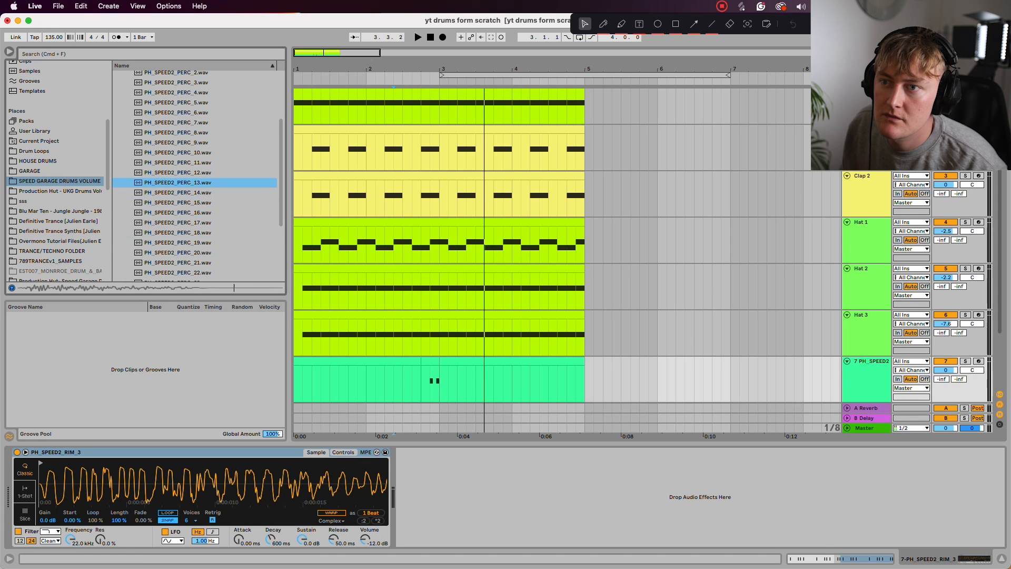
{"action": "key", "text": "Down"}
{"action": "key", "text": "Down"}
{"action": "key", "text": "Down"}
{"action": "key", "text": "Down"}
{"action": "key", "text": "Down"}
{"action": "key", "text": "Down"}
{"action": "key", "text": "Down"}
{"action": "key", "text": "Down"}
{"action": "key", "text": "Down"}
{"action": "key", "text": "Down"}
{"action": "key", "text": "Up"}
{"action": "key", "text": "Down"}
{"action": "key", "text": "Down"}
{"action": "key", "text": "Up"}
{"action": "key", "text": "Up"}
{"action": "key", "text": "Up"}
{"action": "key", "text": "Up"}
{"action": "key", "text": "Up"}
{"action": "key", "text": "Down"}
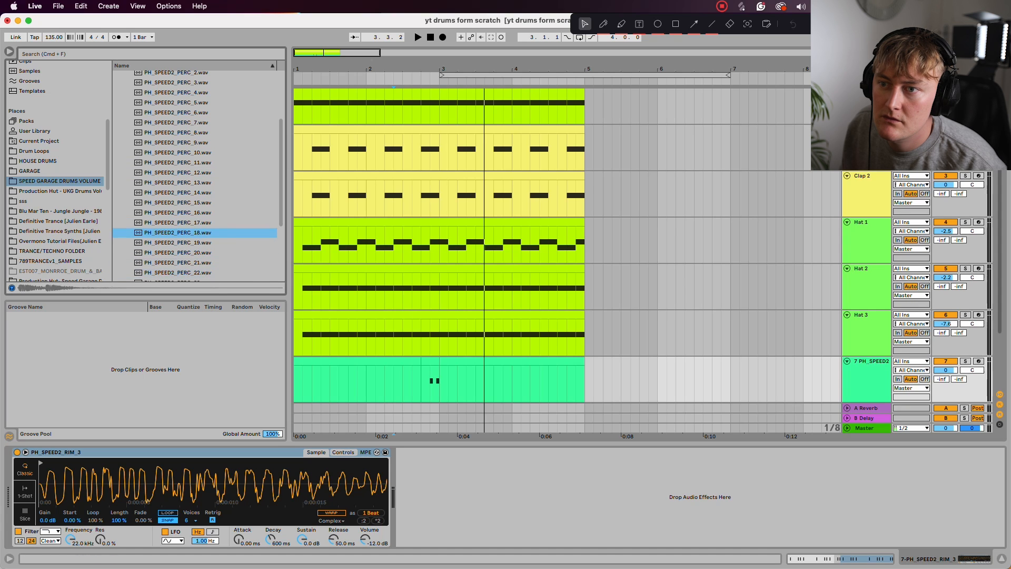
Step: Replace the rim sample on track 7 with PH_SPEED2_PERC_17 and play the beat
{"action": "key", "text": "Up"}
{"action": "key", "text": "Return"}
{"action": "key", "text": "space"}
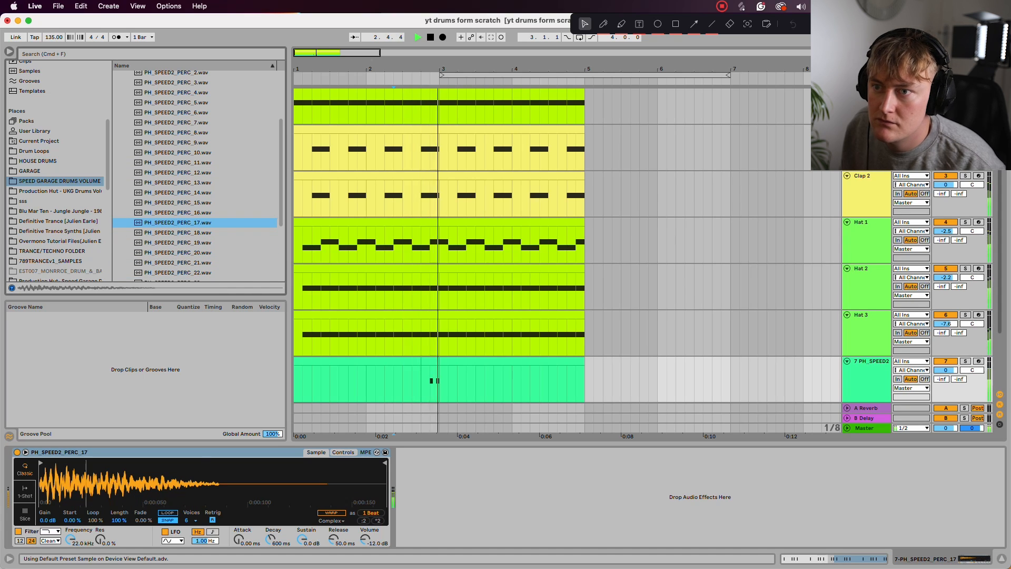
{"action": "scroll", "coordinate": [567, 248], "scroll_direction": "down", "scroll_amount": 2}
{"action": "key", "text": "space"}
Step: Add a Reverb to track 7 with a decay time of 452 ms and dry/wet at 15 %
{"action": "key", "text": "super+f"}
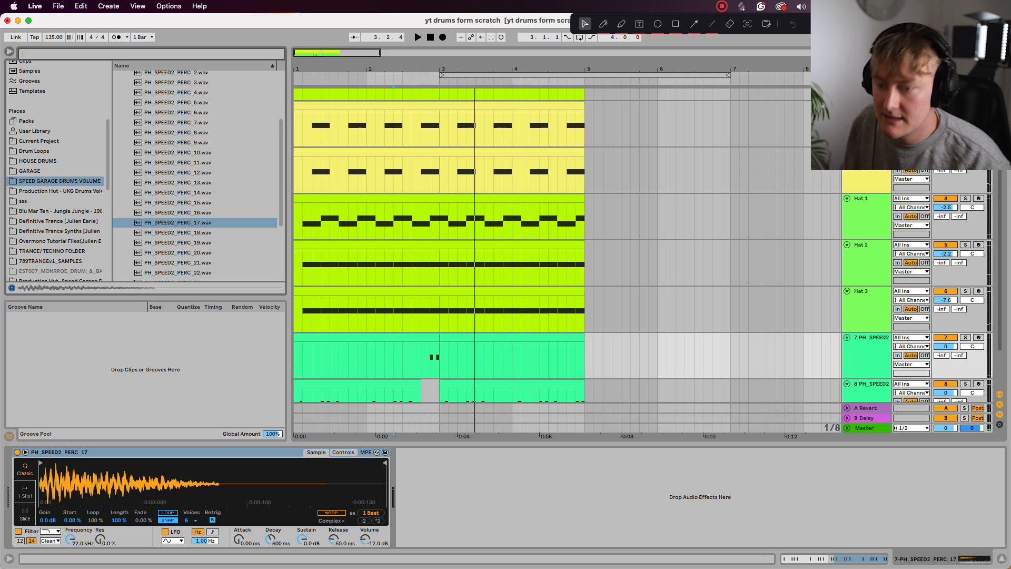
{"action": "type", "text": "re"}
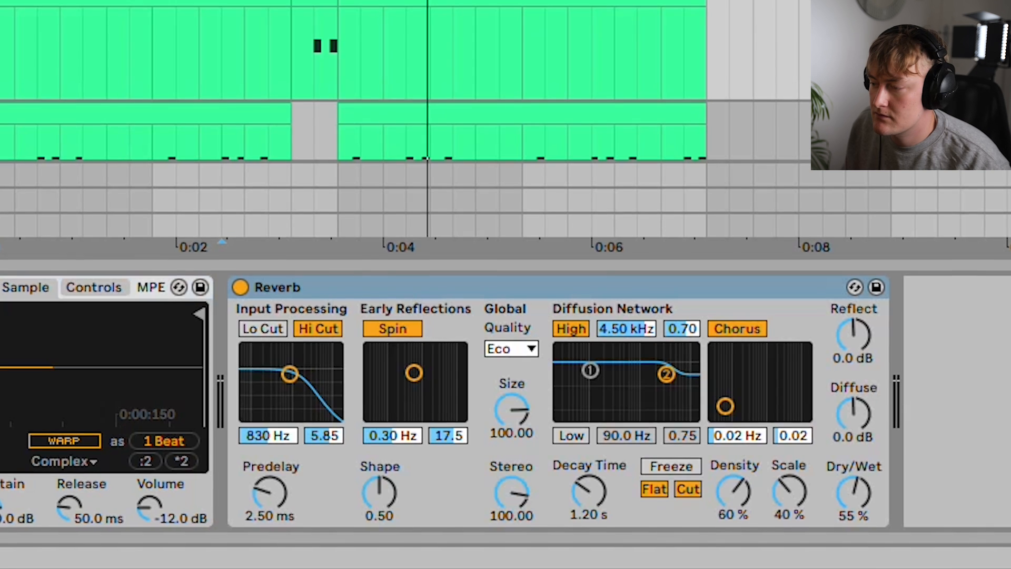
{"action": "key", "text": "space"}
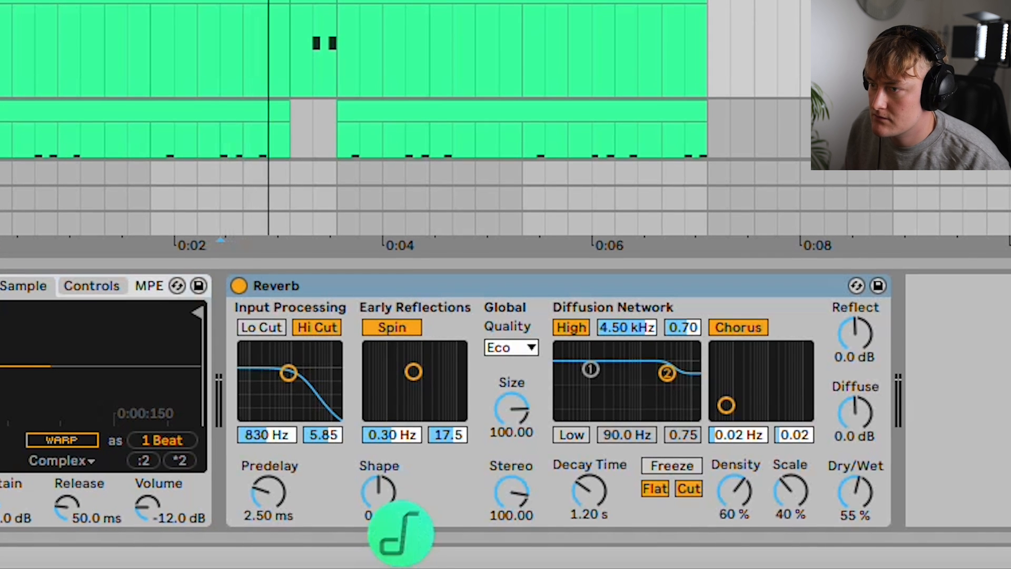
{"action": "left_click_drag", "start_coordinate": [855, 492], "coordinate": [855, 521]}
{"action": "key", "text": "space"}
{"action": "key", "text": "space"}
{"action": "left_click_drag", "start_coordinate": [589, 491], "coordinate": [589, 512]}
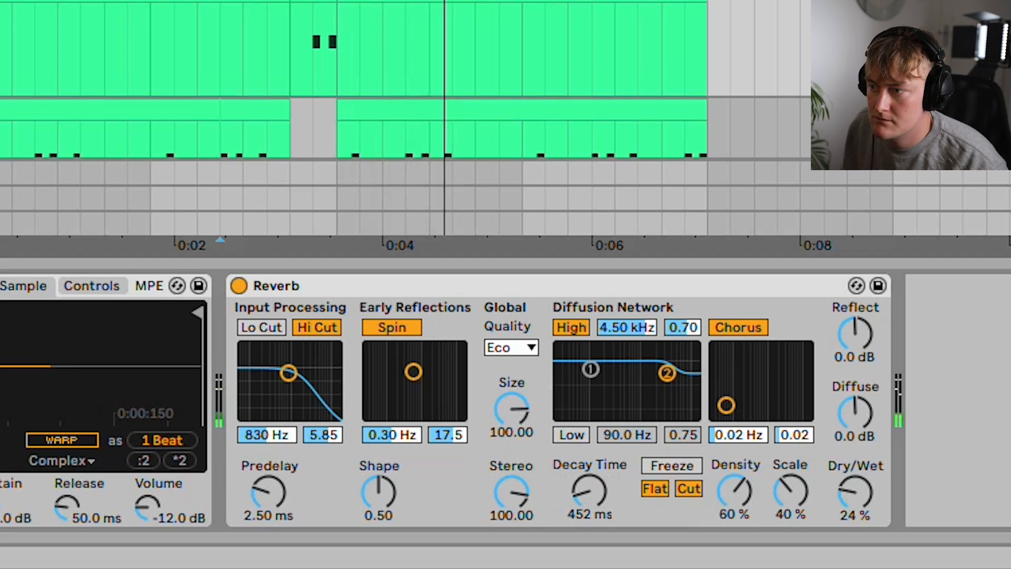
{"action": "scroll", "coordinate": [406, 118], "scroll_direction": "down", "scroll_amount": 3}
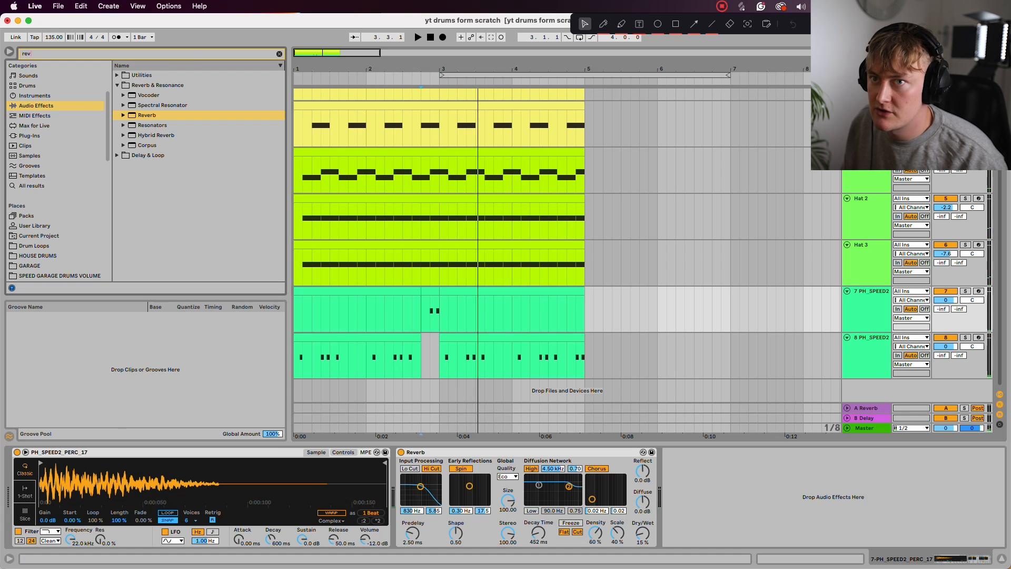
Step: Add an EQ Eight after the Reverb, cut band 2 by 6.31 dB at 225 Hz, and pan track 7 to 10R
{"action": "type", "text": "eq"}
{"action": "key", "text": "Down"}
{"action": "key", "text": "Return"}
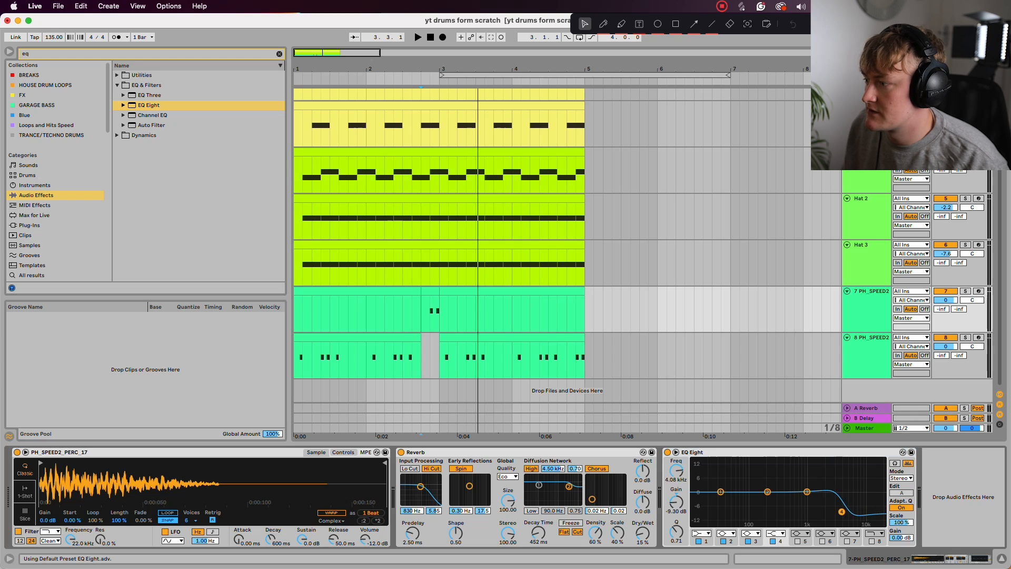
{"action": "left_click_drag", "start_coordinate": [767, 492], "coordinate": [770, 502]}
{"action": "key", "text": "space"}
{"action": "key", "text": "space"}
{"action": "left_click", "coordinate": [403, 315]}
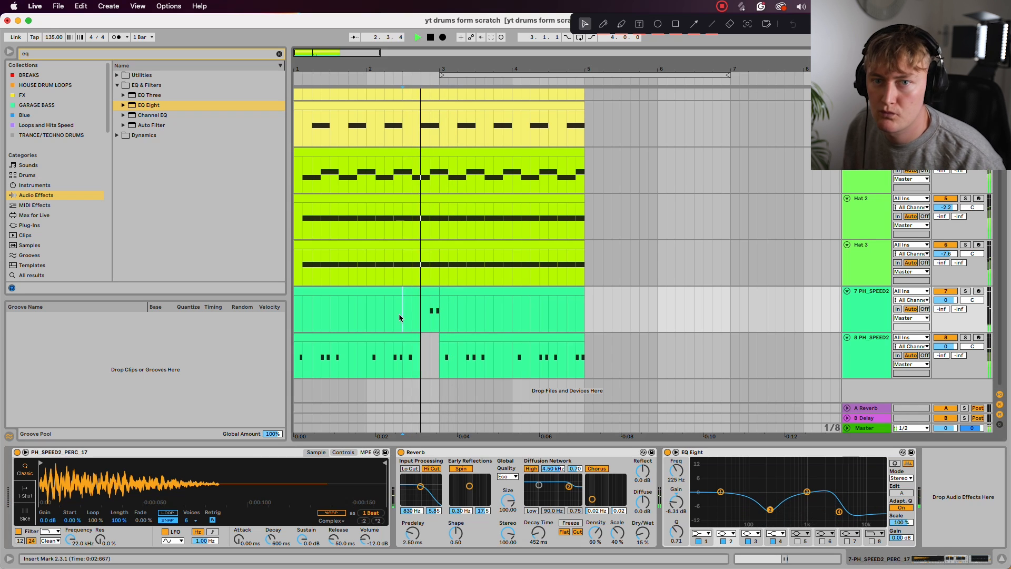
{"action": "left_click_drag", "start_coordinate": [972, 300], "coordinate": [972, 309]}
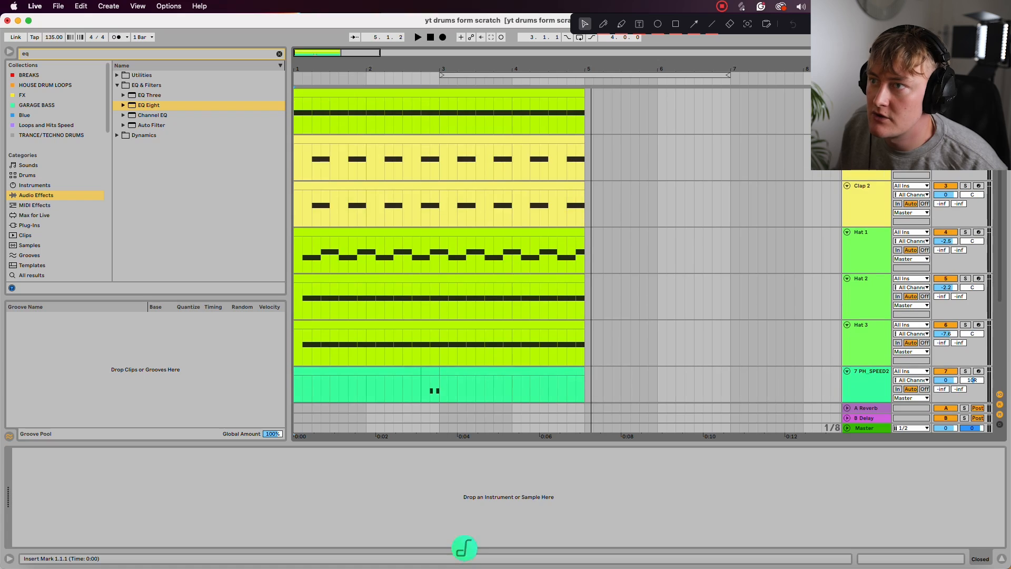
Step: Copy the four-bar kick clip to 1.1.1 on the Closed track
{"action": "right_click", "coordinate": [423, 94]}
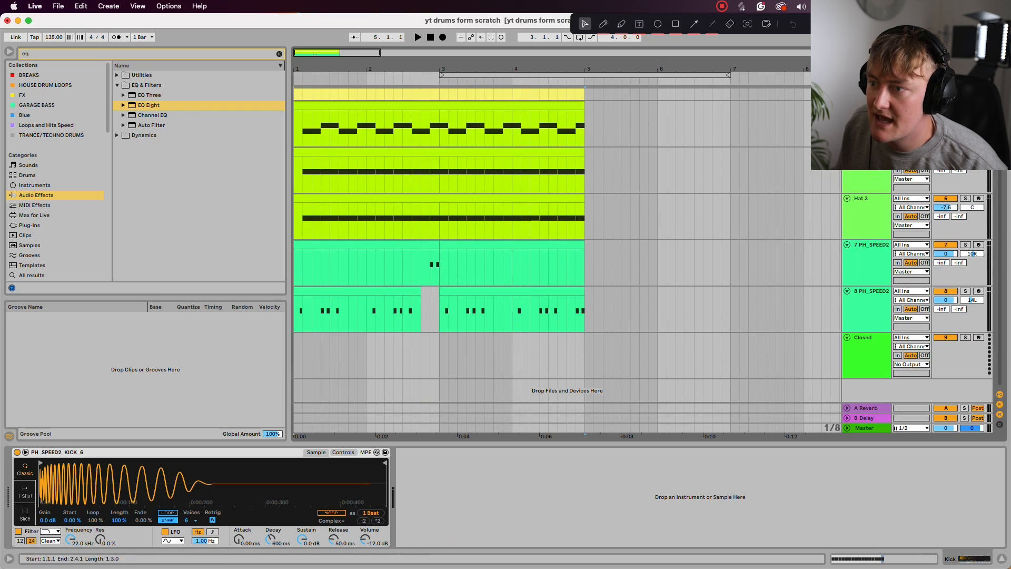
{"action": "left_click", "coordinate": [295, 356]}
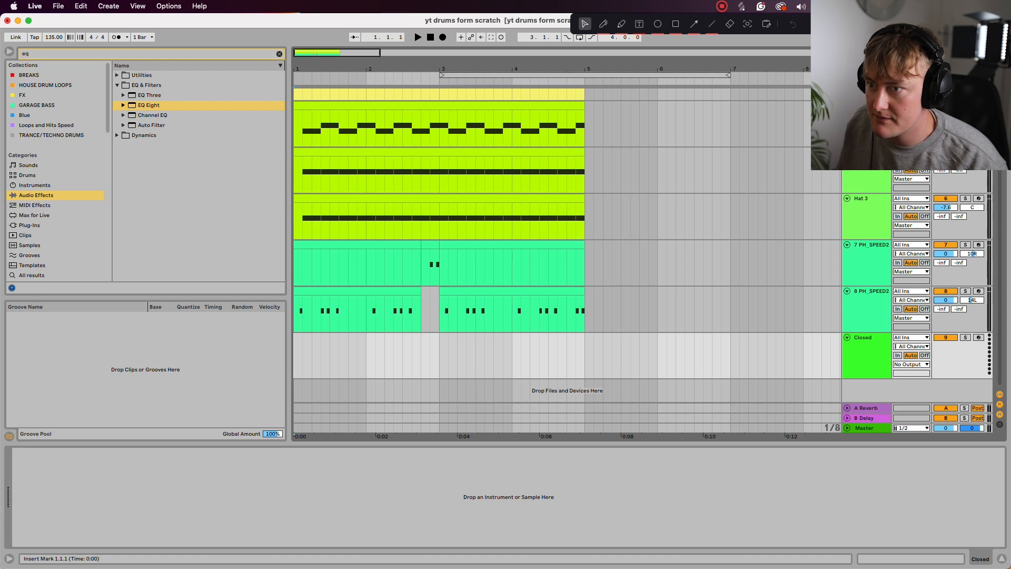
{"action": "key", "text": "super+v"}
Step: Load PH_SPEED2_CLOSED_9 from the CLOSED one-shots onto the Closed track and set its volume to -7.7 dB
{"action": "left_click", "coordinate": [280, 54]}
{"action": "scroll", "coordinate": [57, 179], "scroll_direction": "down", "scroll_amount": 4}
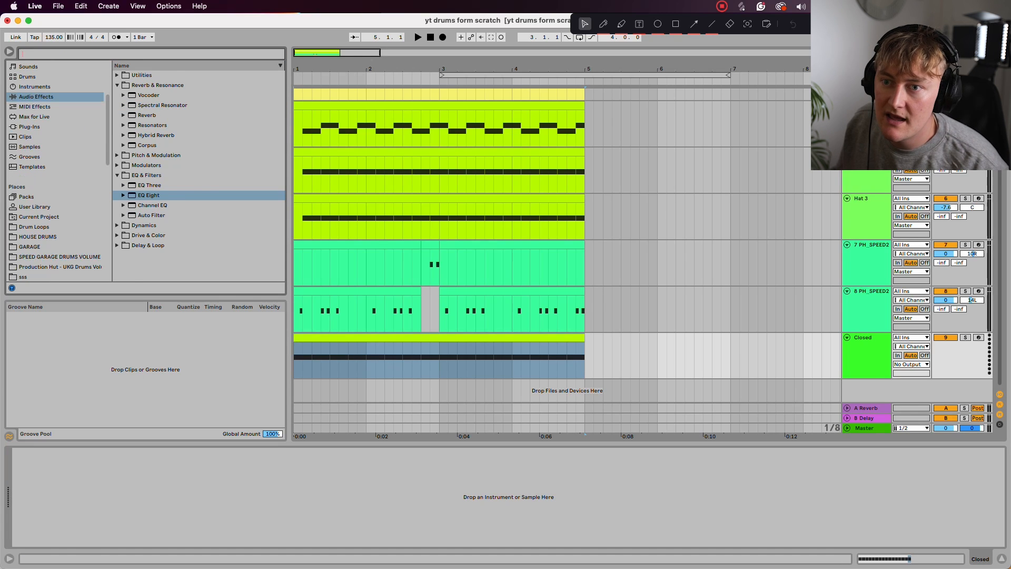
{"action": "left_click", "coordinate": [59, 256]}
{"action": "left_click", "coordinate": [179, 195]}
{"action": "left_click", "coordinate": [179, 165]}
{"action": "left_click", "coordinate": [179, 185]}
{"action": "left_click", "coordinate": [179, 195]}
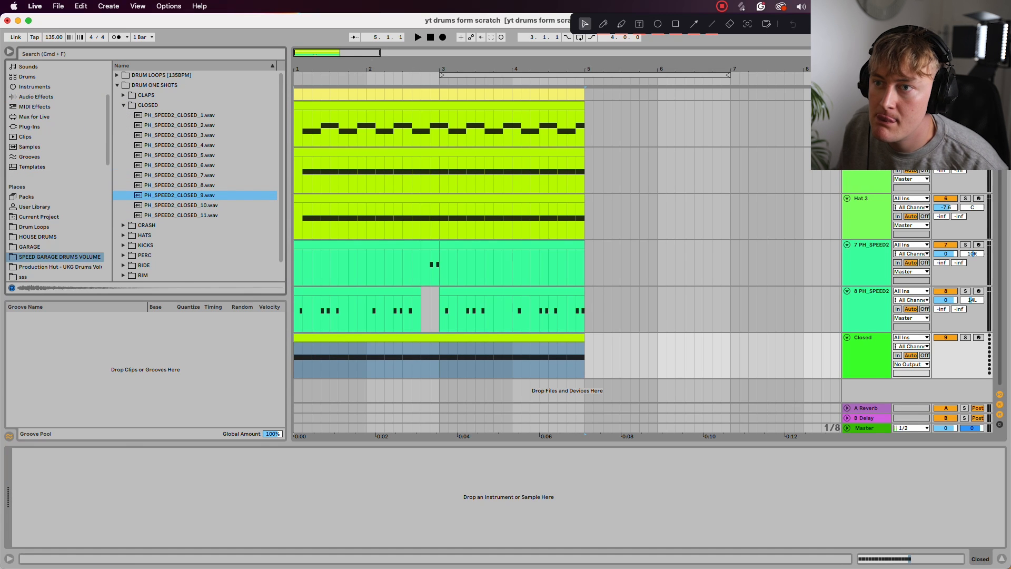
{"action": "double_click", "coordinate": [214, 195]}
{"action": "left_click_drag", "start_coordinate": [946, 347], "coordinate": [946, 361]}
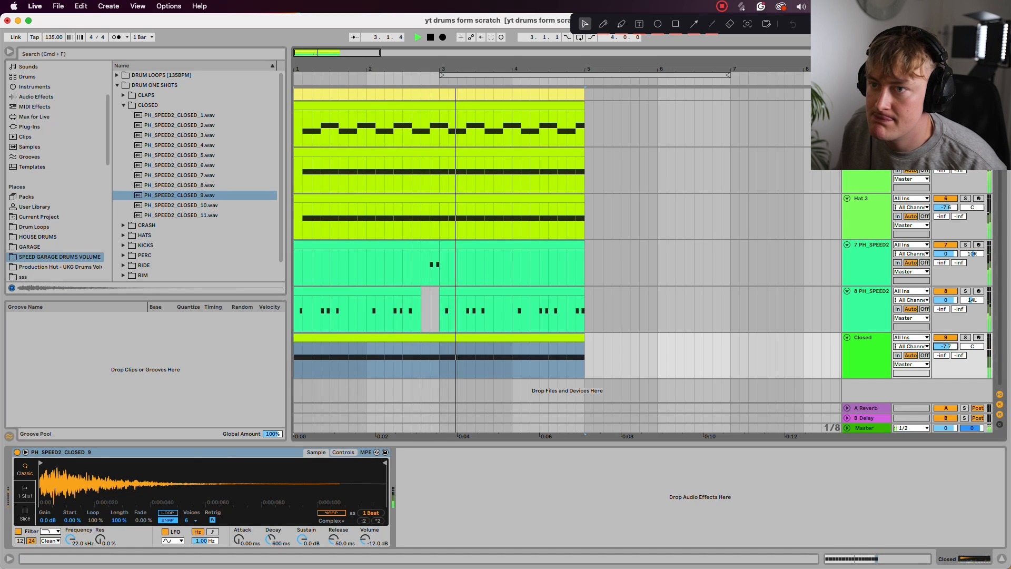
Step: Try PH_SPEED2_CLOSED_11 on the Closed track during playback and switch back to PH_SPEED2_CLOSED_9
{"action": "key", "text": "space"}
{"action": "double_click", "coordinate": [181, 215]}
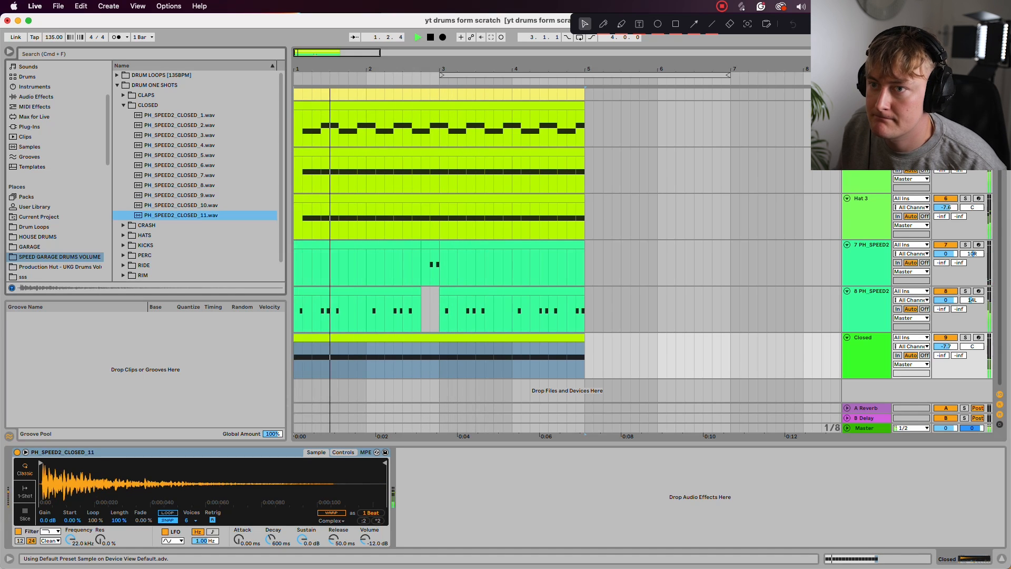
{"action": "double_click", "coordinate": [180, 195]}
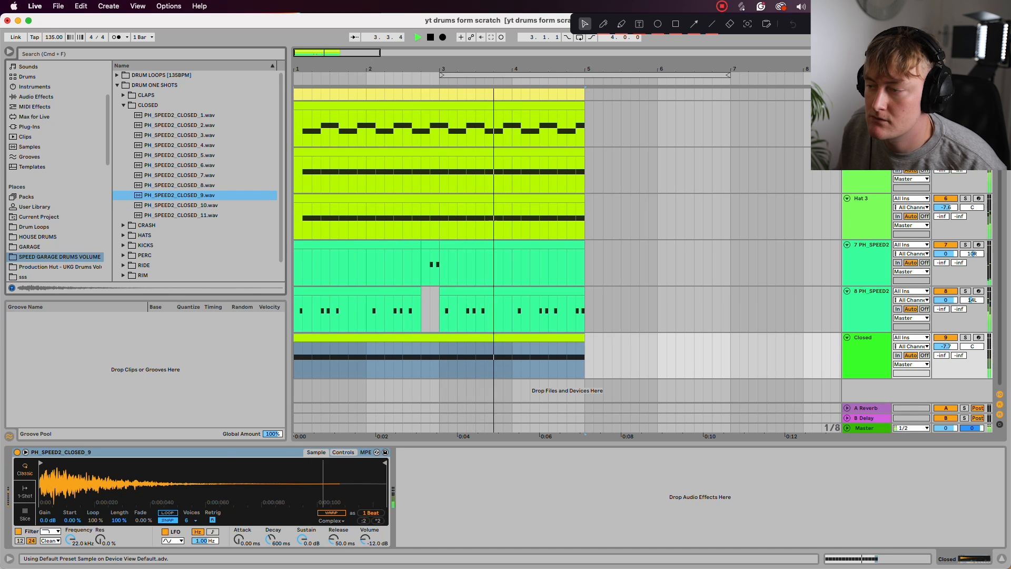
Step: Play the beat while toggling the Closed track off and on to compare it with and without the closed hat
{"action": "key", "text": "space"}
{"action": "key", "text": "space"}
{"action": "left_click", "coordinate": [946, 338]}
{"action": "left_click", "coordinate": [944, 339]}
{"action": "left_click", "coordinate": [944, 339]}
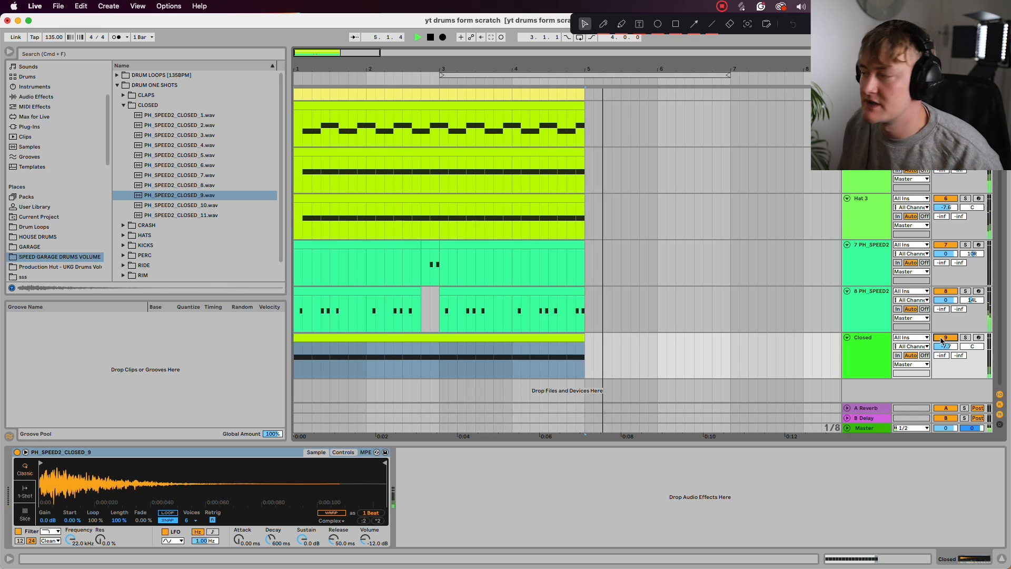
{"action": "key", "text": "space"}
Step: Insert a new MIDI track with a four-bar clip and repeat a C3 eighth note from 1.1.1 up to 2.3
{"action": "right_click", "coordinate": [942, 341]}
{"action": "left_click", "coordinate": [904, 194]}
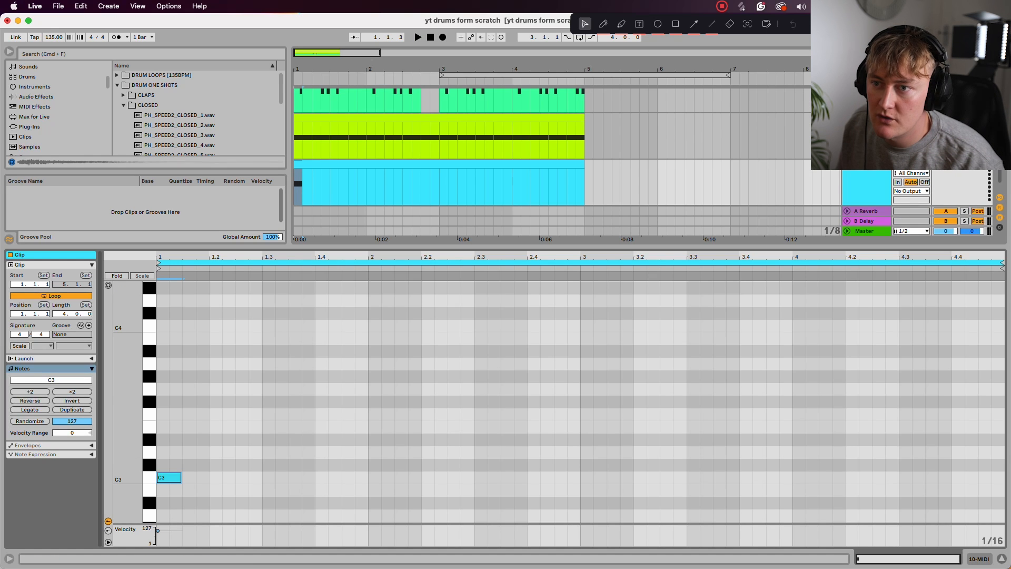
{"action": "key", "text": "super+d"}
{"action": "key", "text": "super+d"}
{"action": "key", "text": "super+d"}
{"action": "key", "text": "super+d"}
{"action": "key", "text": "super+d"}
{"action": "key", "text": "super+d"}
{"action": "key", "text": "super+d"}
{"action": "key", "text": "super+d"}
{"action": "key", "text": "super+d"}
{"action": "key", "text": "super+d"}
{"action": "key", "text": "super+d"}
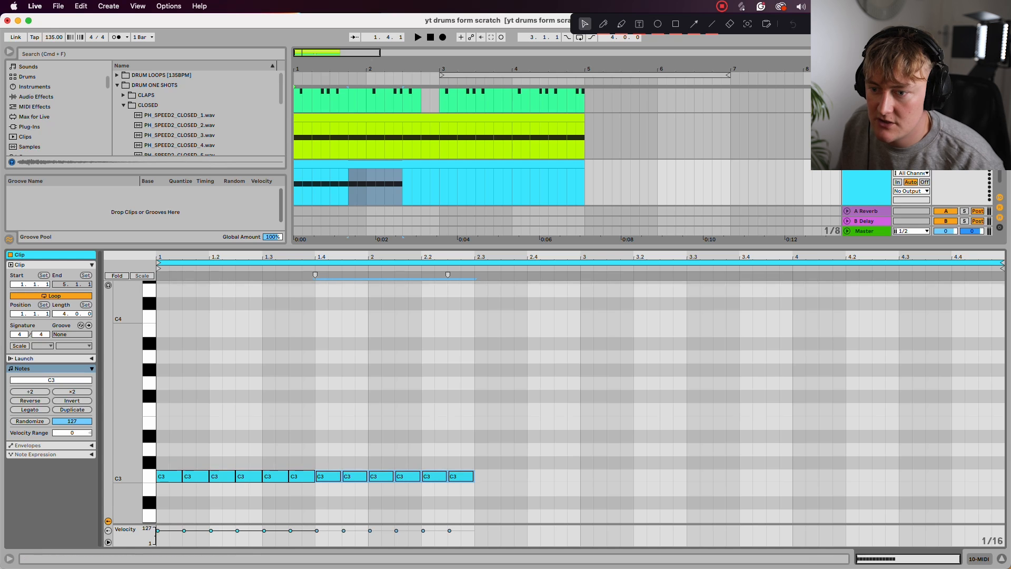
Step: Alternate the C3 note velocities between 42 and 82 and repeat that pattern to fill all four bars
{"action": "left_click_drag", "start_coordinate": [158, 530], "coordinate": [255, 535]}
{"action": "left_click_drag", "start_coordinate": [315, 528], "coordinate": [315, 545]}
{"action": "left_click_drag", "start_coordinate": [288, 445], "coordinate": [106, 396]}
{"action": "key", "text": "ctrl+d"}
{"action": "key", "text": "ctrl+d"}
{"action": "key", "text": "ctrl+d"}
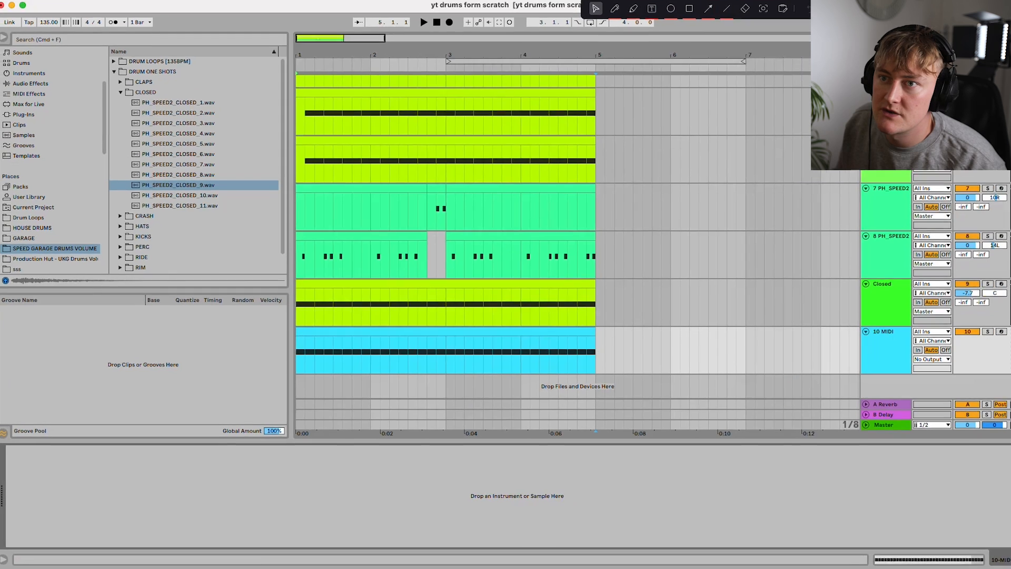
Step: Load PH_SPEED2_SHAKER_7 onto the new MIDI track, play it with the beat and set its volume to -5.0 dB
{"action": "left_click", "coordinate": [179, 215]}
{"action": "key", "text": "Down"}
{"action": "key", "text": "Down"}
{"action": "key", "text": "Down"}
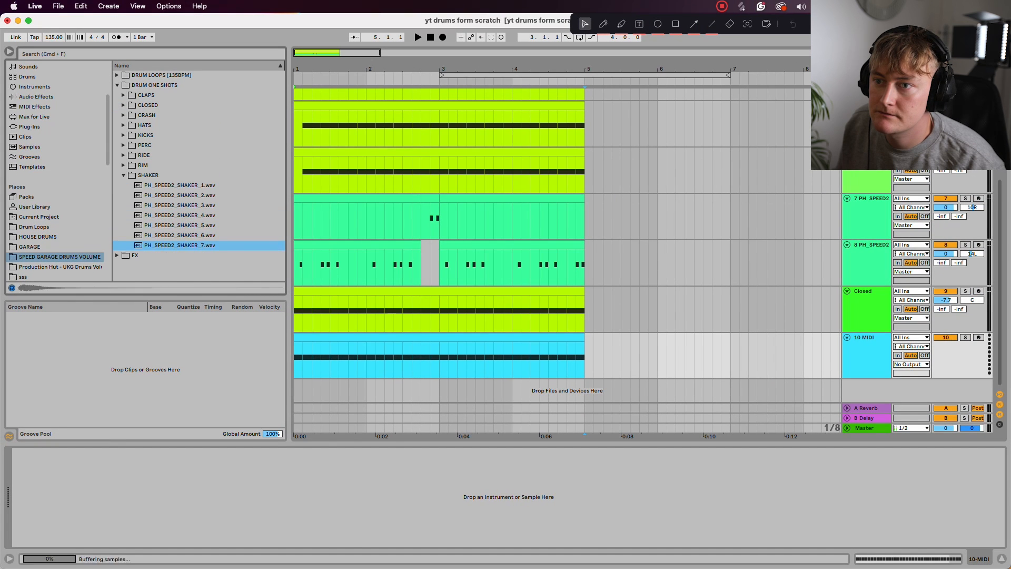
{"action": "key", "text": "Return"}
{"action": "key", "text": "space"}
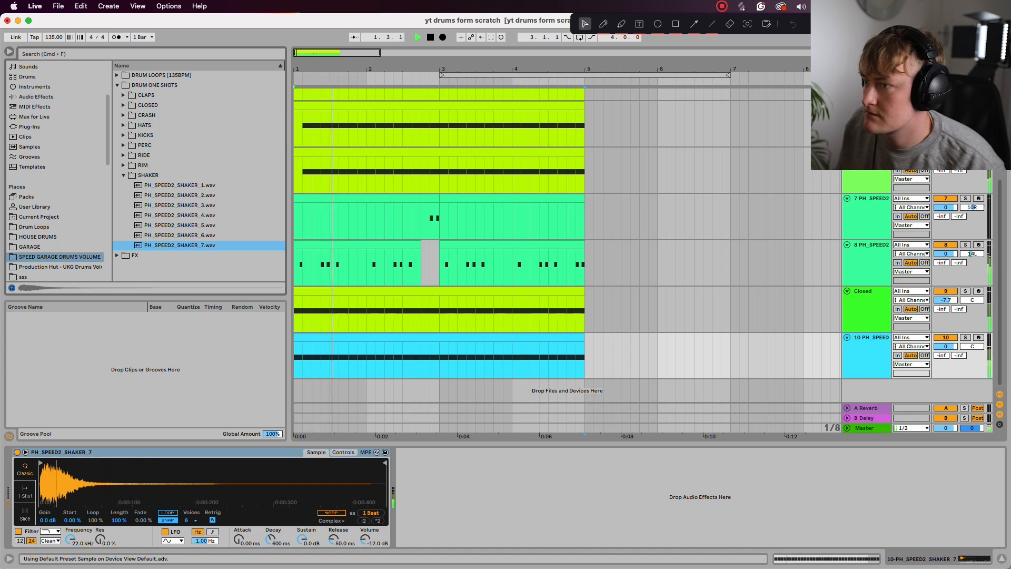
{"action": "left_click", "coordinate": [965, 338]}
{"action": "left_click_drag", "start_coordinate": [946, 347], "coordinate": [946, 359]}
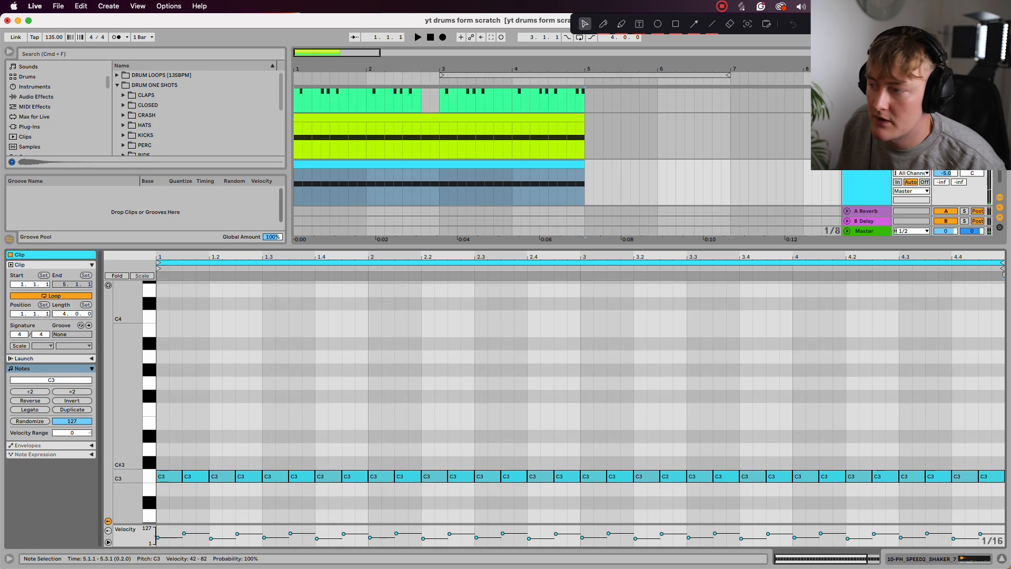
Step: Halve the timing of all the shaker notes so they become sixteenths, and play them
{"action": "key", "text": "super+a"}
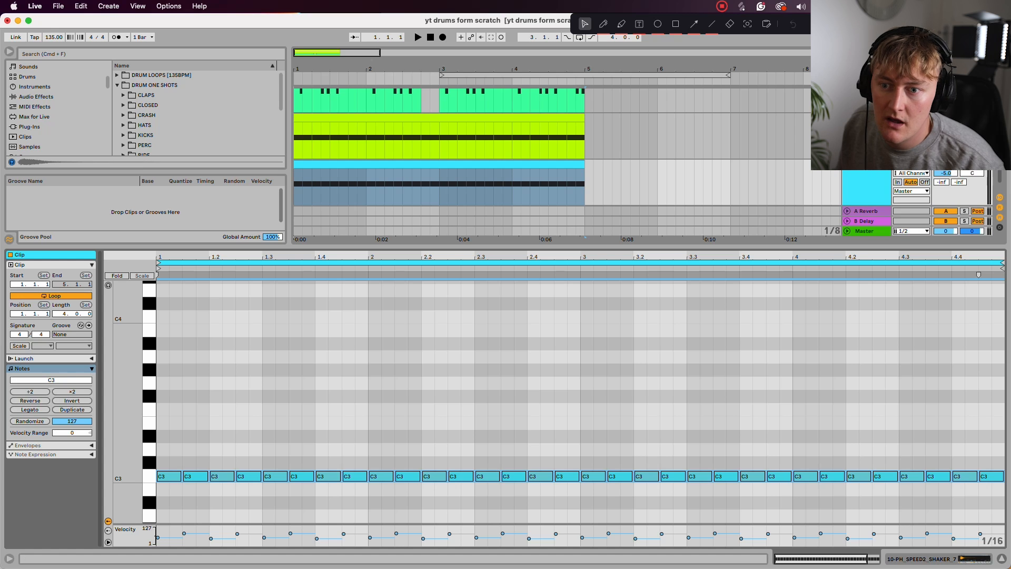
{"action": "left_click", "coordinate": [31, 392]}
{"action": "key", "text": "space"}
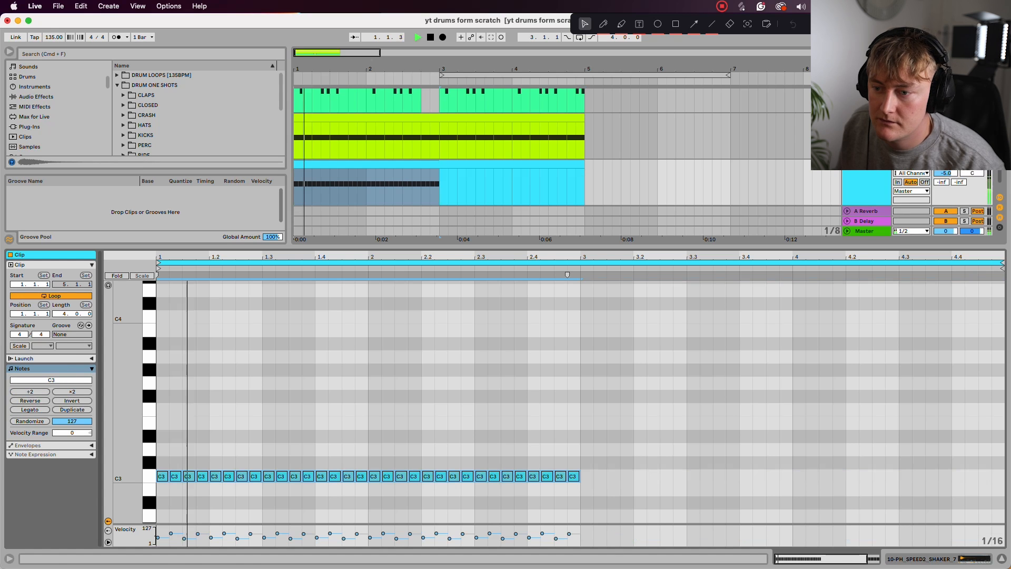
Step: Delete the shaker notes on beats 1.1, 1.2 and 1.3 and everything after 1.4.2
{"action": "left_click", "coordinate": [159, 463]}
{"action": "key", "text": "space"}
{"action": "key", "text": "space"}
{"action": "key", "text": "space"}
{"action": "left_click", "coordinate": [163, 476]}
{"action": "double_click", "coordinate": [162, 476]}
{"action": "key", "text": "space"}
{"action": "double_click", "coordinate": [215, 476]}
{"action": "double_click", "coordinate": [268, 476]}
{"action": "key", "text": "Delete"}
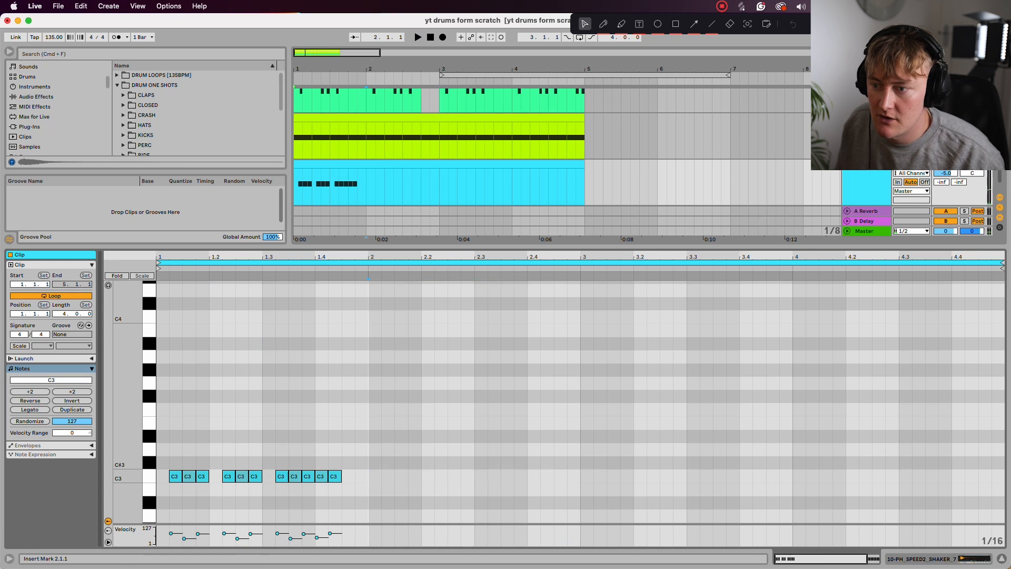
Step: Duplicate the one-bar shaker pattern into bar 2 and play it
{"action": "key", "text": "super+a"}
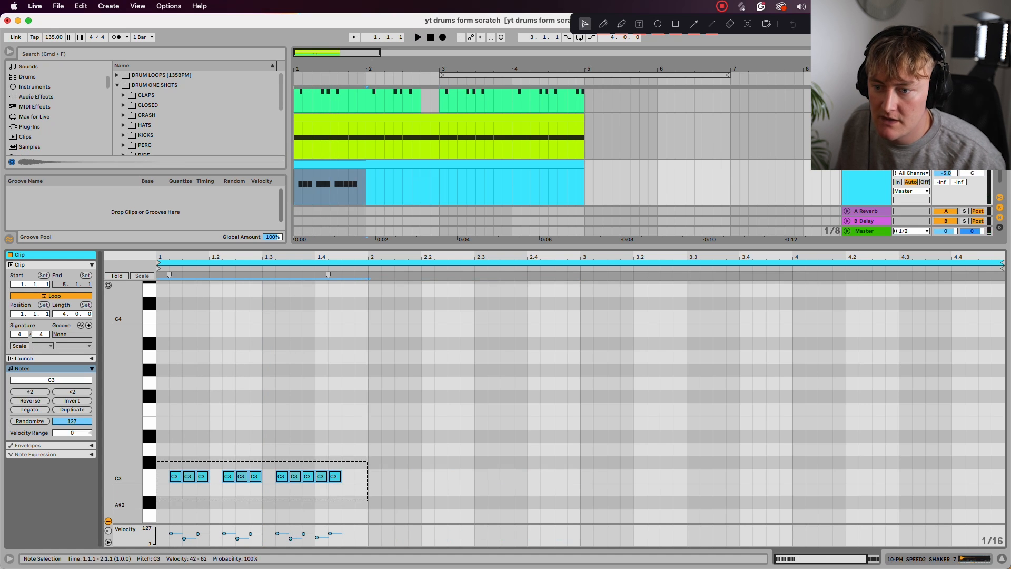
{"action": "key", "text": "super+d"}
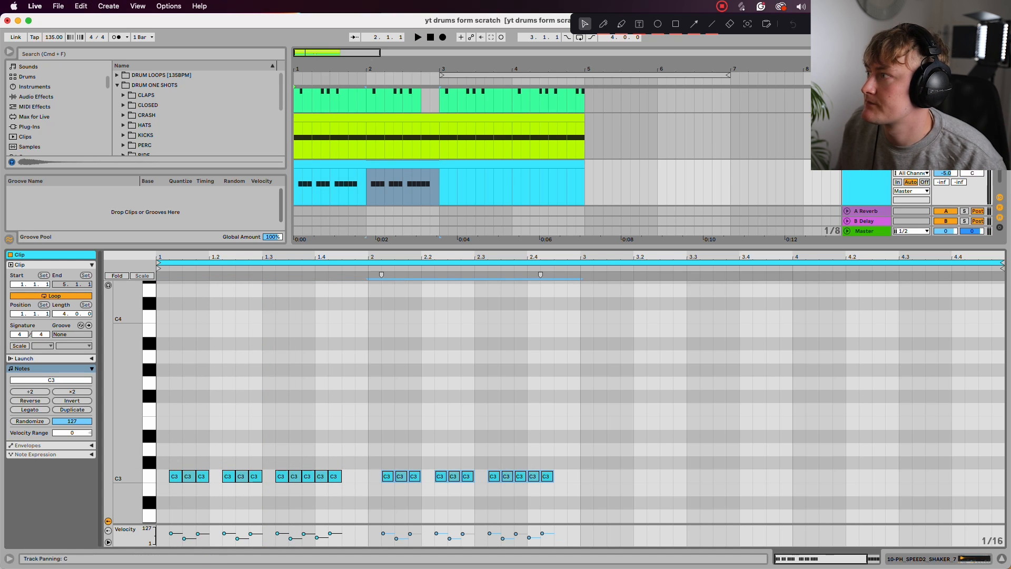
{"action": "key", "text": "space"}
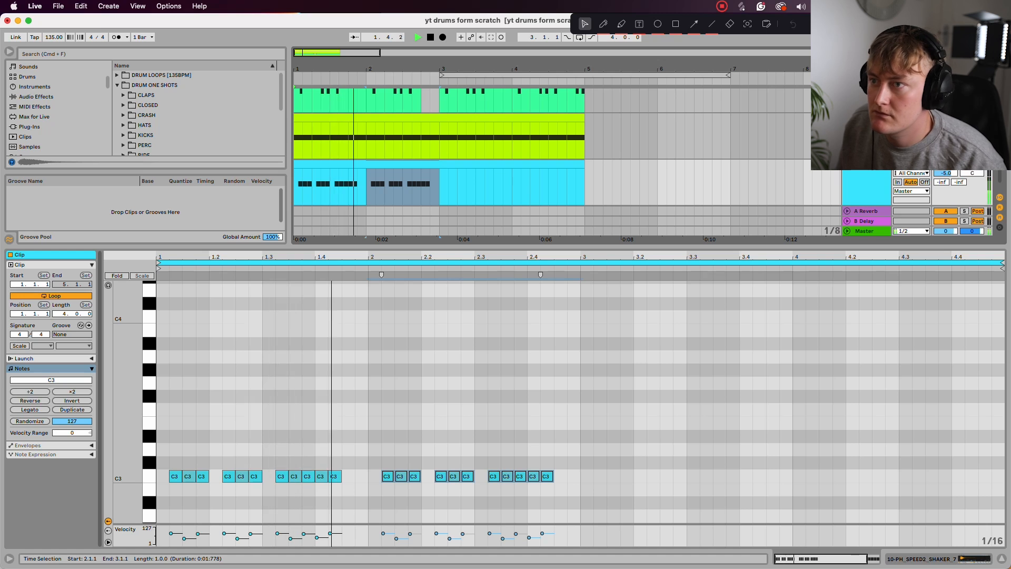
Step: Duplicate the five-note shaker run starting at 1.3.2 repeatedly until it reaches the start of bar 4, and play it
{"action": "key", "text": "space"}
{"action": "left_click_drag", "start_coordinate": [336, 466], "coordinate": [272, 492]}
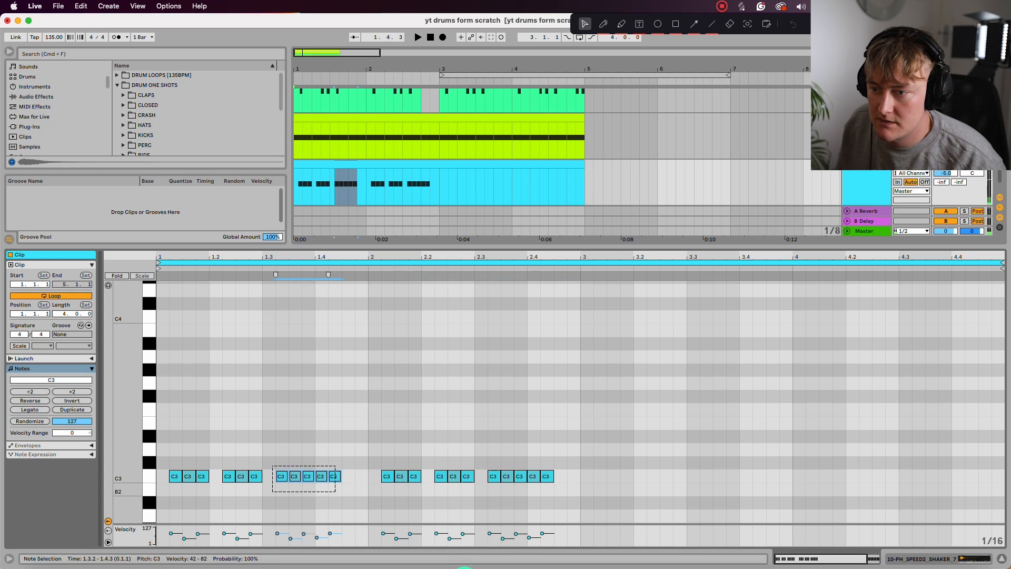
{"action": "key", "text": "super+d"}
{"action": "key", "text": "super+d"}
{"action": "key", "text": "super+d"}
{"action": "key", "text": "super+d"}
{"action": "key", "text": "super+d"}
{"action": "key", "text": "super+d"}
{"action": "key", "text": "super+d"}
{"action": "key", "text": "space"}
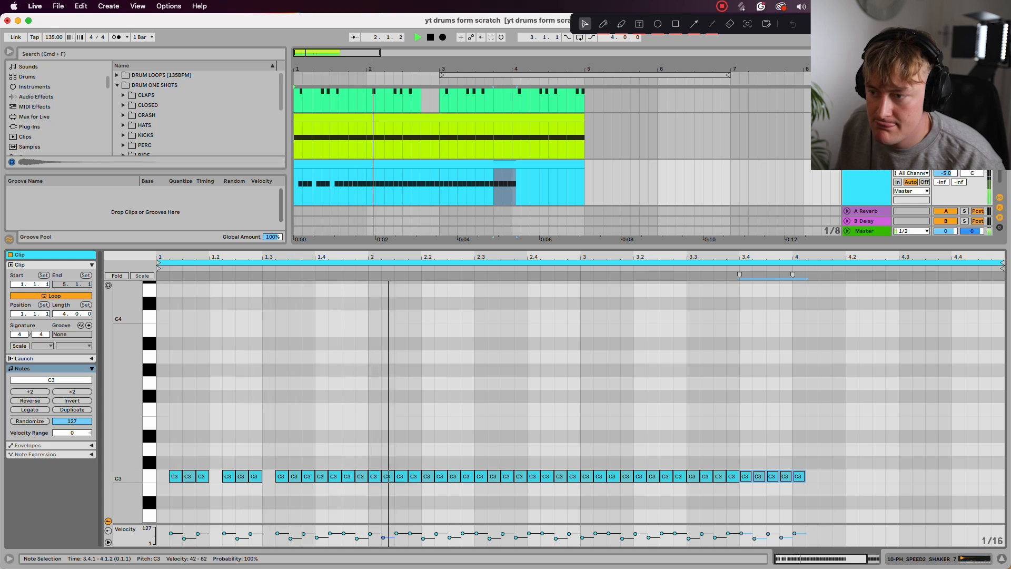
Step: Duplicate the four shaker notes of beat 3.4 until they fill bar 4 to its end, and play the beat
{"action": "left_click_drag", "start_coordinate": [758, 463], "coordinate": [792, 491]}
{"action": "key", "text": "super+d"}
{"action": "key", "text": "super+d"}
{"action": "key", "text": "super+d"}
{"action": "key", "text": "super+d"}
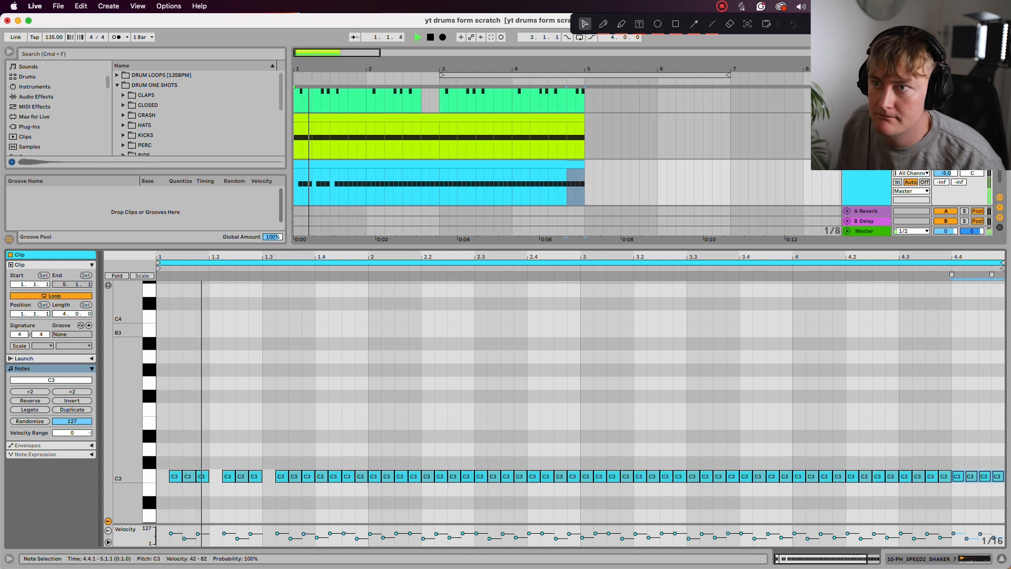
{"action": "key", "text": "space"}
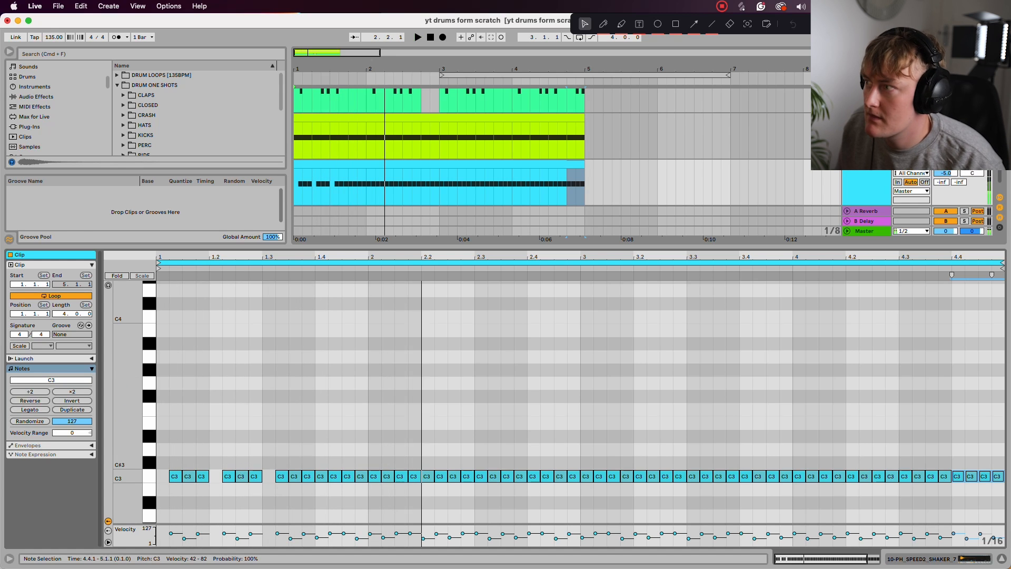
Step: Add a Reverb to the shaker track with a decay time of 541 ms and a dry/wet of 21%
{"action": "key", "text": "shift+Tab"}
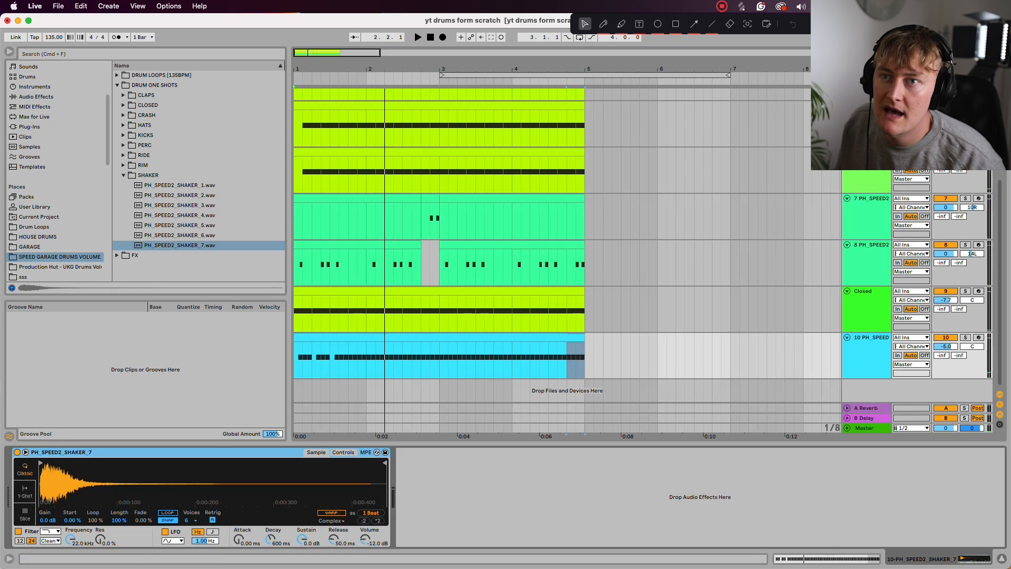
{"action": "key", "text": "super+f"}
{"action": "type", "text": "rev"}
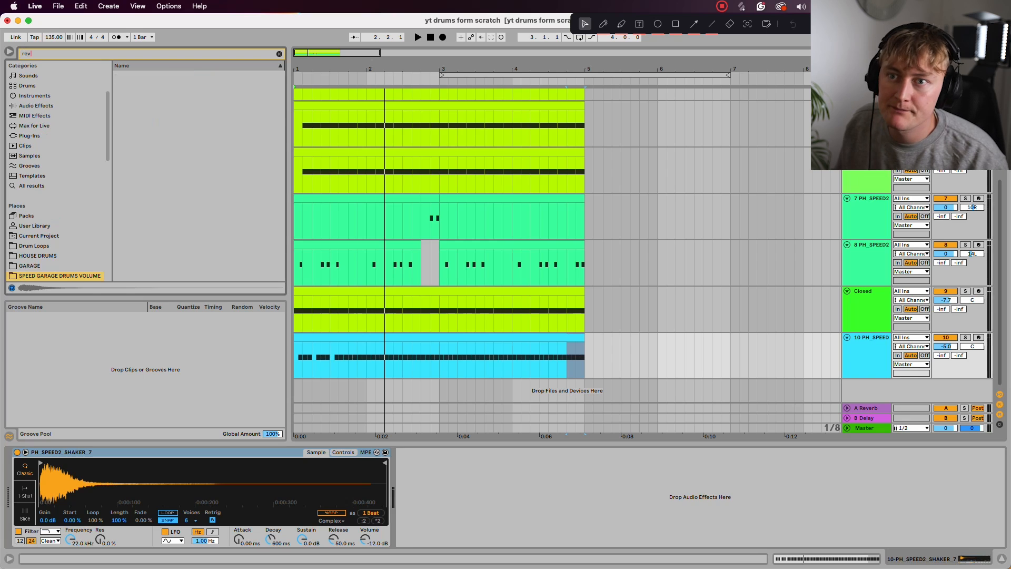
{"action": "key", "text": "space"}
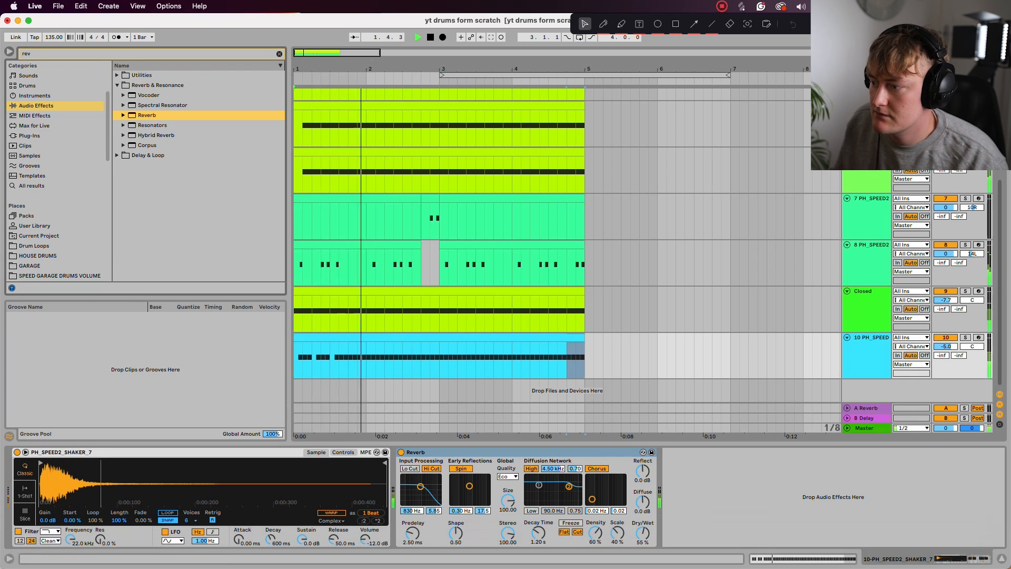
{"action": "key", "text": "space"}
Step: Lower the shaker track's volume to -14.3 dB while playing it with the beat
{"action": "left_click", "coordinate": [946, 347]}
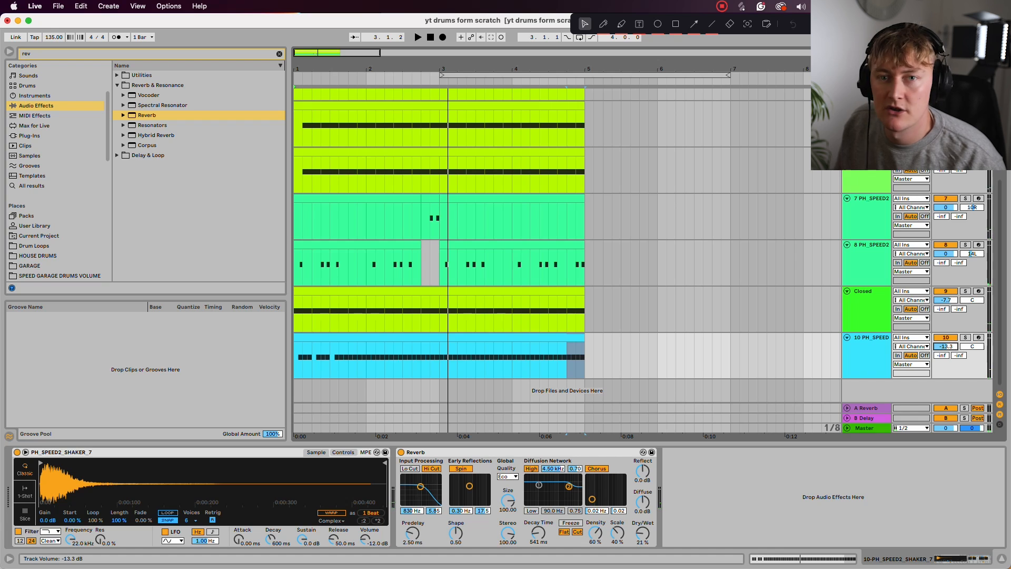
{"action": "key", "text": "space"}
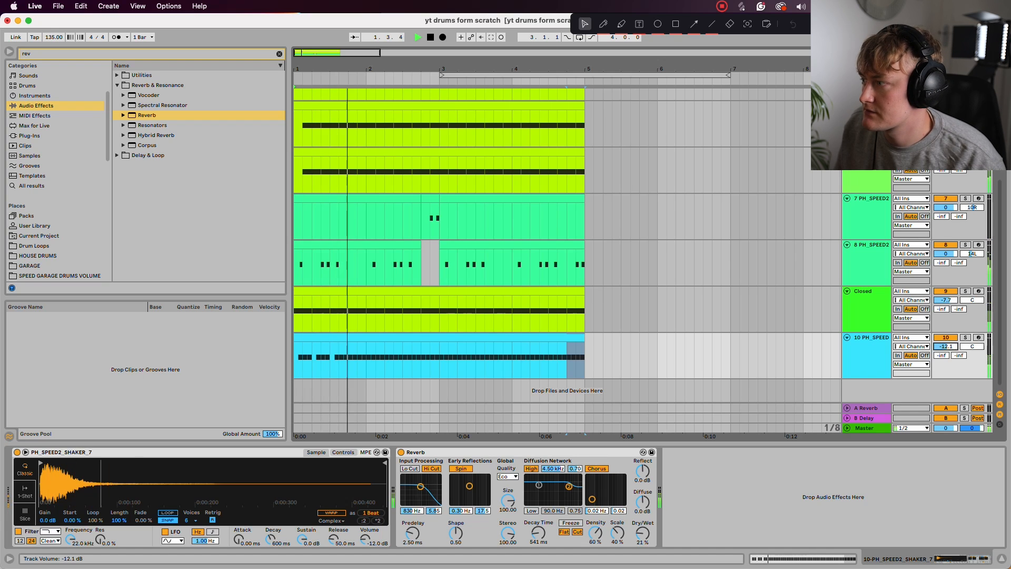
{"action": "left_click_drag", "start_coordinate": [946, 347], "coordinate": [946, 350]}
{"action": "key", "text": "space"}
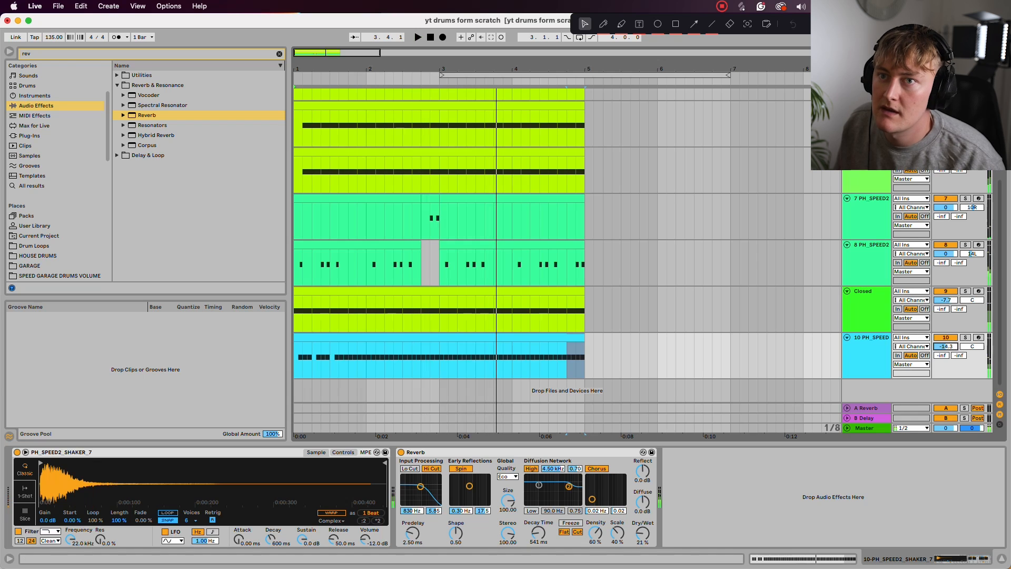
Step: Add an Auto Pan after the Reverb on the shaker track
{"action": "left_click", "coordinate": [96, 54]}
{"action": "type", "text": "auto"}
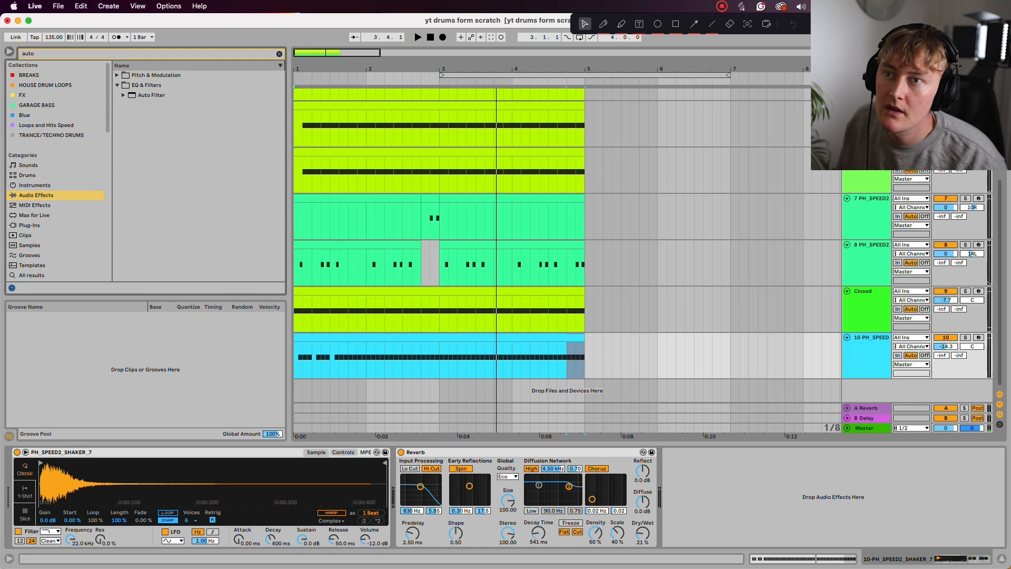
{"action": "key", "text": "Down"}
{"action": "key", "text": "Right"}
{"action": "key", "text": "Down"}
{"action": "key", "text": "Down"}
{"action": "key", "text": "Return"}
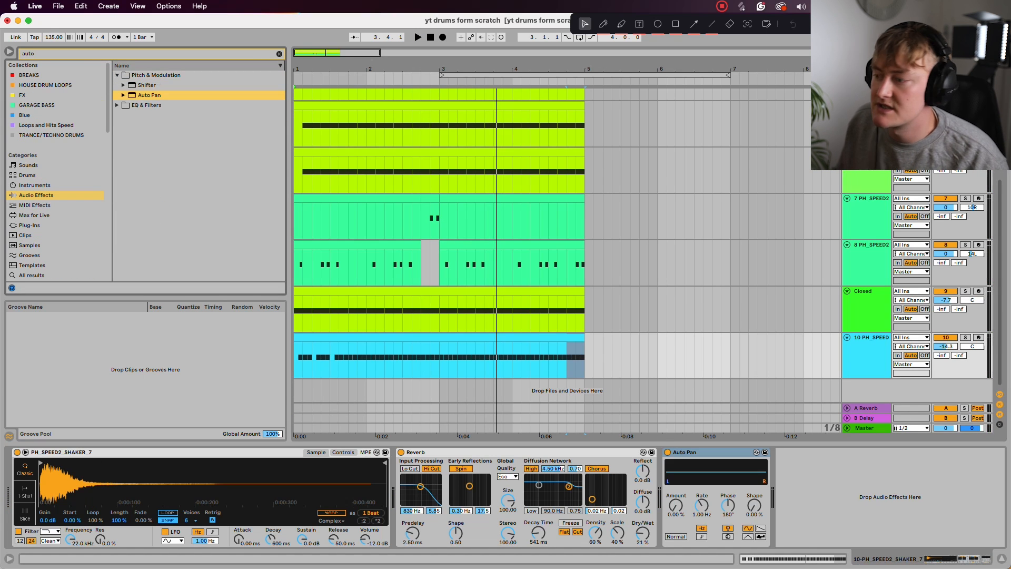
Step: Set the Auto Pan's amount to 47.6% and its rate to 1.40 Hz while listening to the shaker
{"action": "left_click_drag", "start_coordinate": [676, 505], "coordinate": [675, 482]}
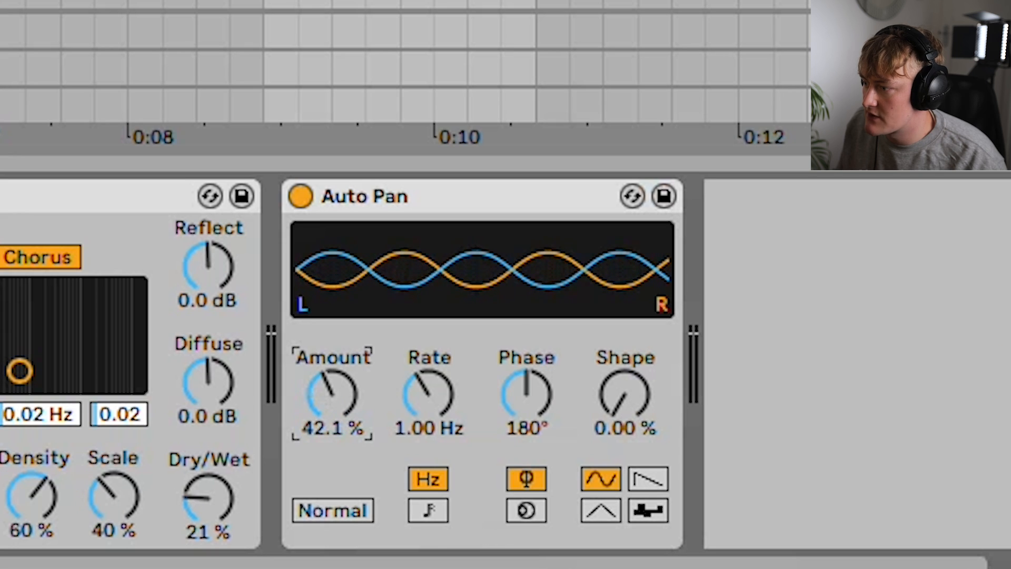
{"action": "left_click_drag", "start_coordinate": [429, 395], "coordinate": [429, 427]}
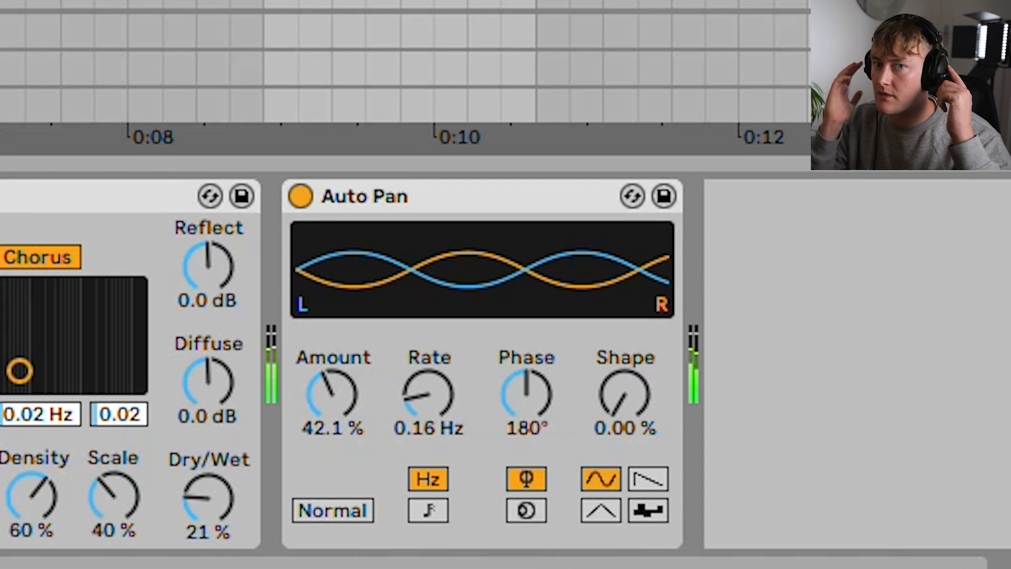
{"action": "mouse_move", "coordinate": [332, 395]}
{"action": "left_mouse_down"}
{"action": "mouse_move", "coordinate": [332, 377]}
{"action": "mouse_move", "coordinate": [333, 391]}
{"action": "left_mouse_up"}
{"action": "left_click_drag", "start_coordinate": [429, 395], "coordinate": [429, 358]}
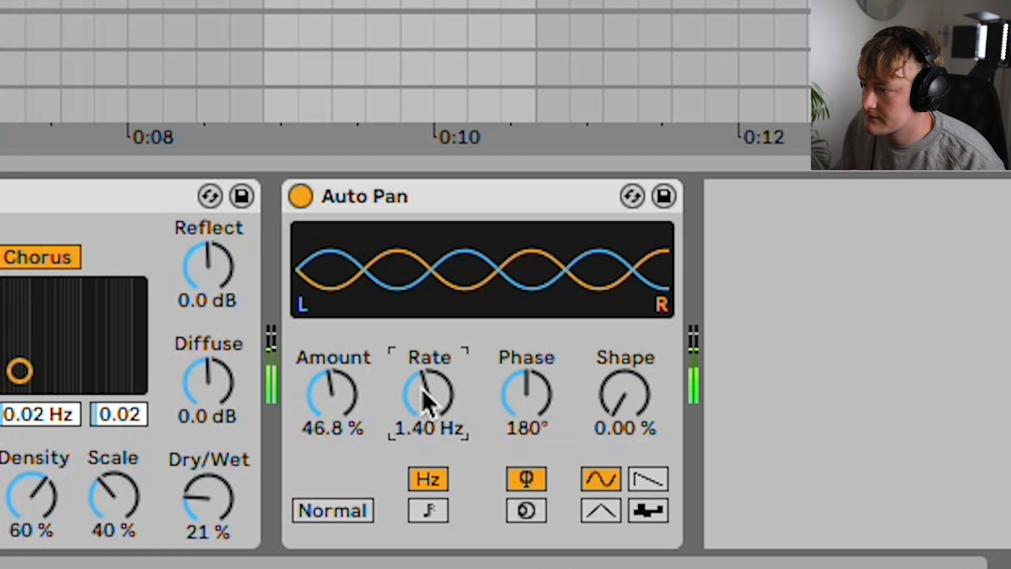
{"action": "left_click_drag", "start_coordinate": [333, 395], "coordinate": [332, 431]}
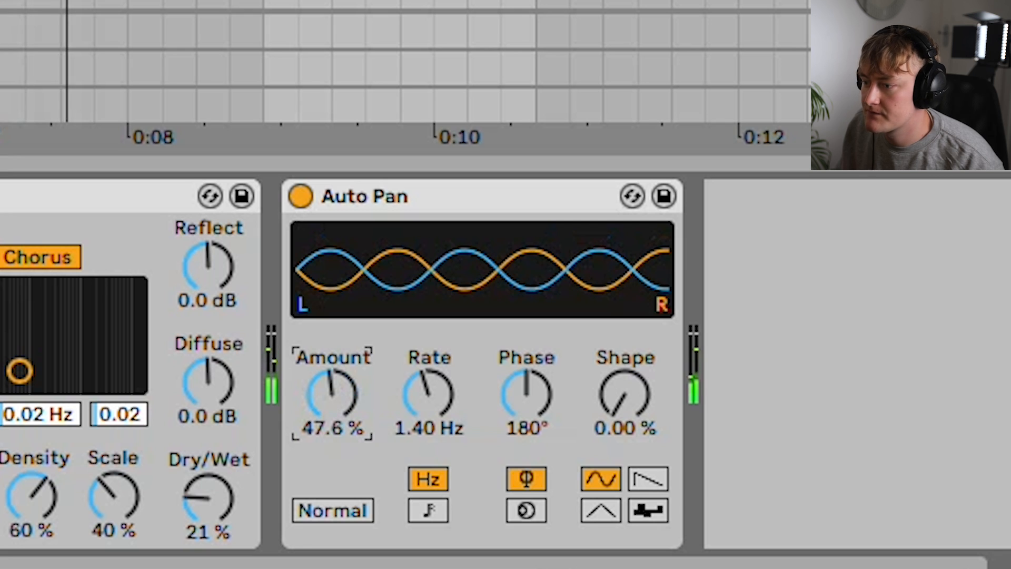
Step: Add a second Auto Pan to the shaker track with an amount of 43.7%, a normal waveform and a tempo-synced rate
{"action": "key", "text": "Return"}
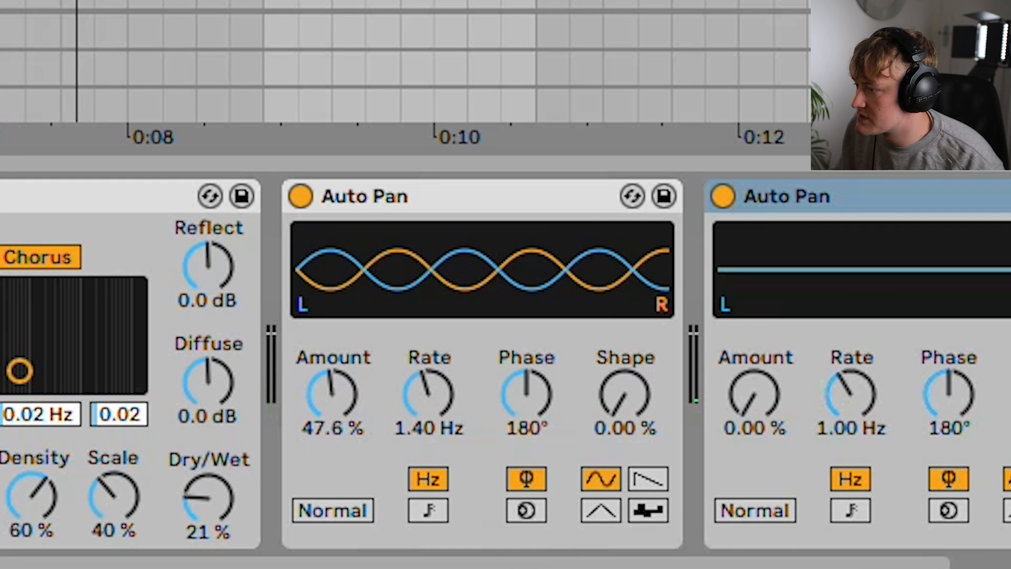
{"action": "left_click", "coordinate": [756, 511]}
{"action": "left_click_drag", "start_coordinate": [755, 395], "coordinate": [755, 364]}
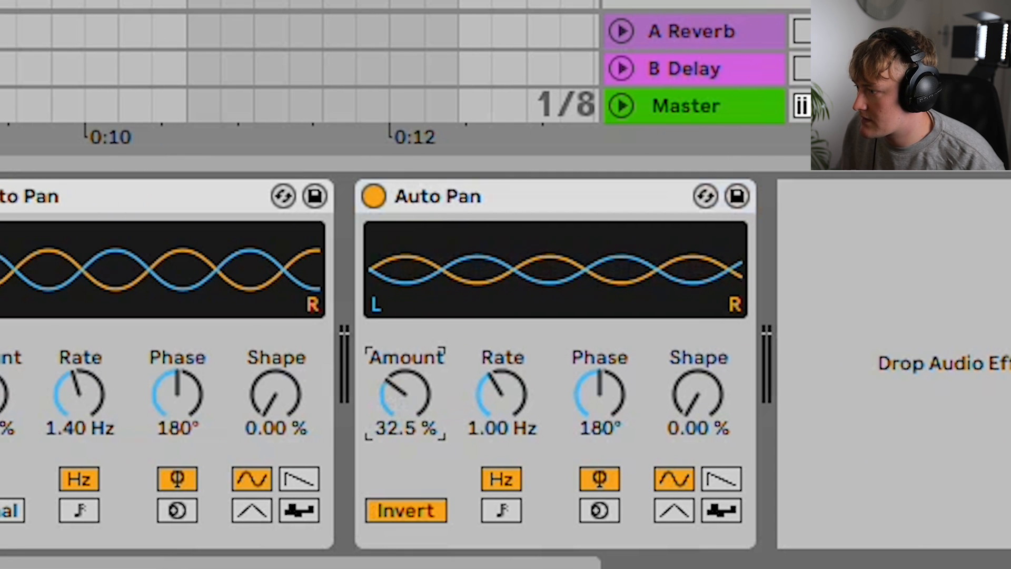
{"action": "left_click_drag", "start_coordinate": [405, 393], "coordinate": [405, 382]}
{"action": "left_click", "coordinate": [406, 511]}
{"action": "left_click", "coordinate": [501, 510]}
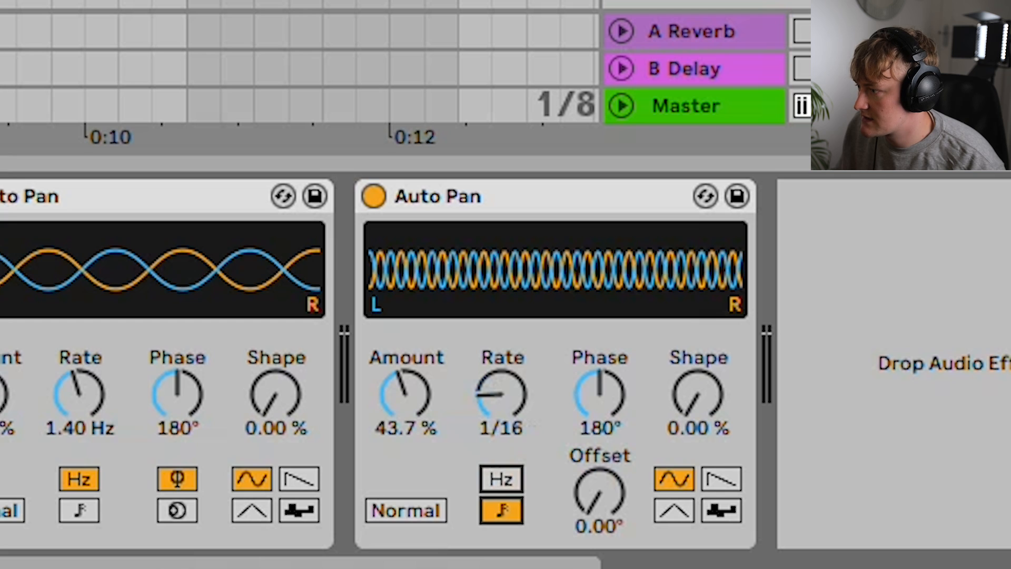
Step: Set the second Auto Pan to a 3/8 rate, 0° phase, sawtooth waveform and 100% amount
{"action": "left_click_drag", "start_coordinate": [501, 394], "coordinate": [501, 377]}
{"action": "left_click_drag", "start_coordinate": [599, 394], "coordinate": [600, 424]}
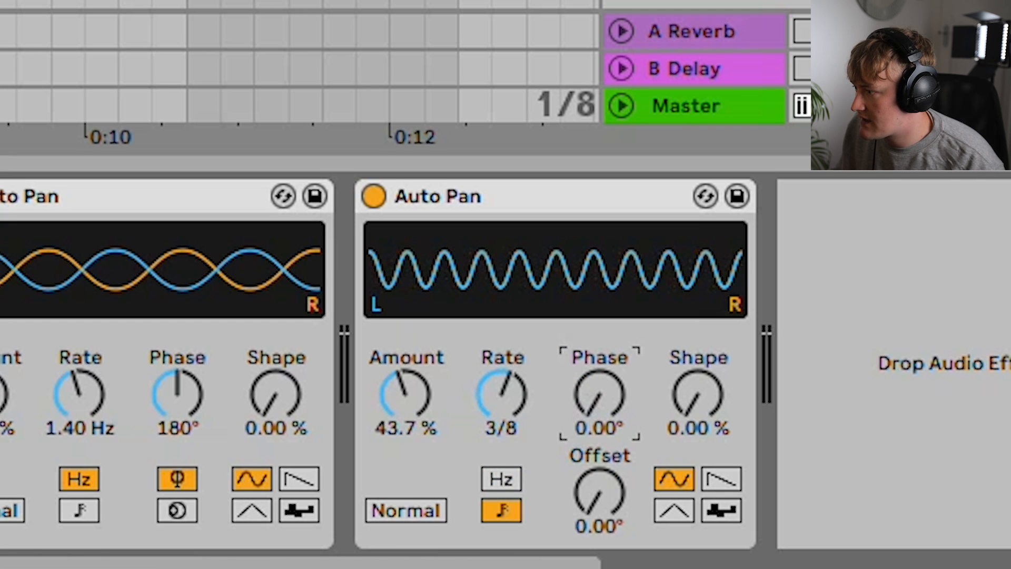
{"action": "left_click", "coordinate": [721, 479]}
{"action": "left_click_drag", "start_coordinate": [405, 394], "coordinate": [405, 335]}
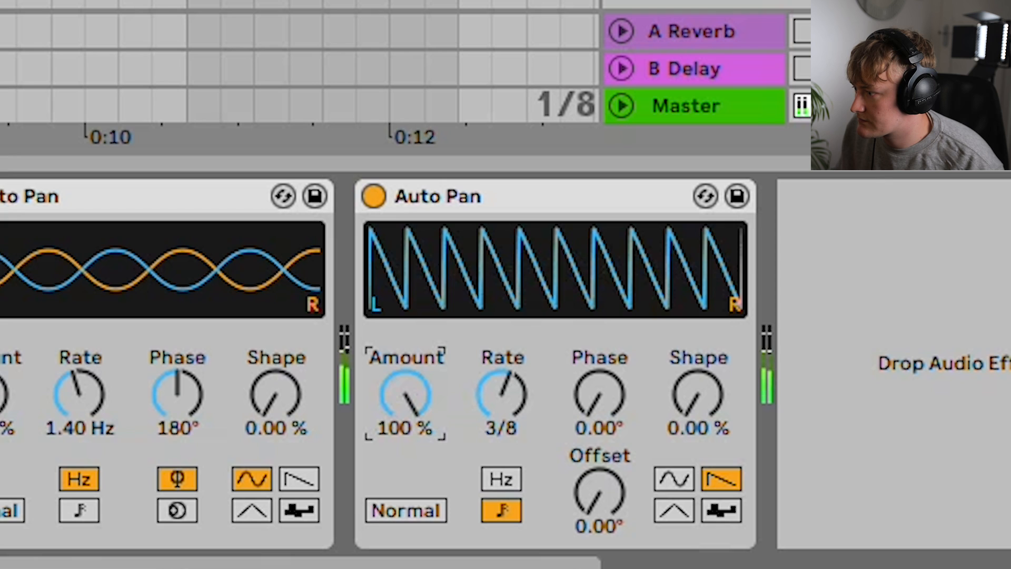
Step: Change the second Auto Pan's rate to 1/4 and invert its waveform
{"action": "left_click", "coordinate": [407, 510]}
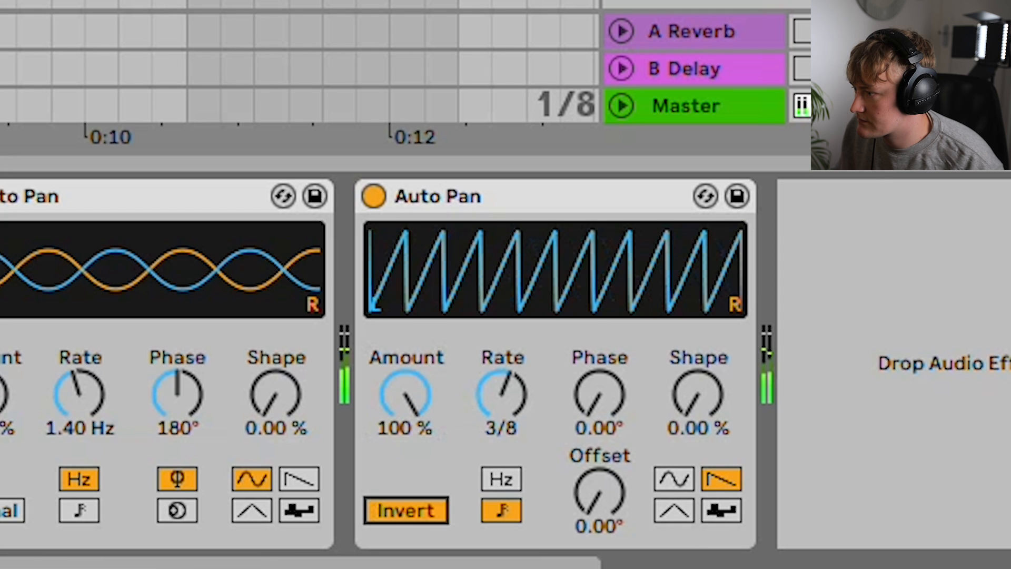
{"action": "left_click", "coordinate": [419, 508]}
{"action": "left_click_drag", "start_coordinate": [502, 394], "coordinate": [502, 408]}
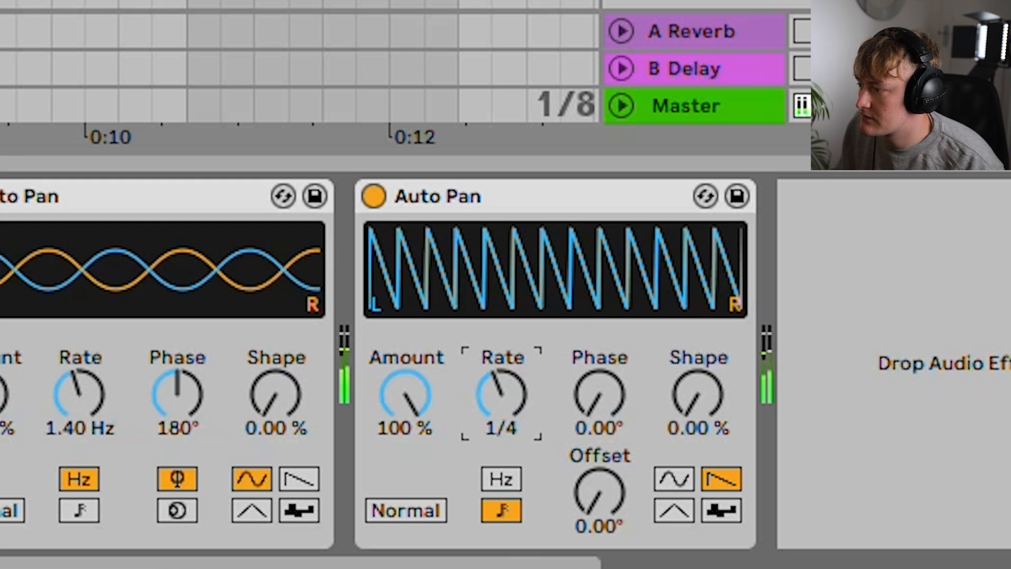
{"action": "left_click", "coordinate": [428, 518]}
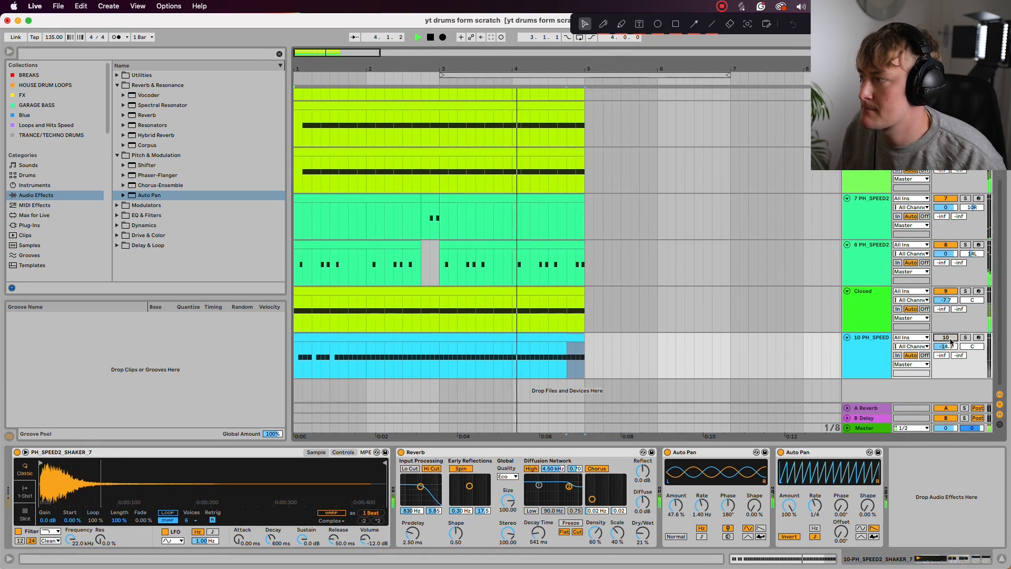
Step: Reactivate the shaker track, raise its volume to -10.7 dB and increase the first Auto Pan's amount
{"action": "left_click", "coordinate": [951, 338]}
{"action": "mouse_move", "coordinate": [951, 346]}
{"action": "left_mouse_down"}
{"action": "mouse_move", "coordinate": [951, 337]}
{"action": "mouse_move", "coordinate": [952, 356]}
{"action": "left_mouse_up"}
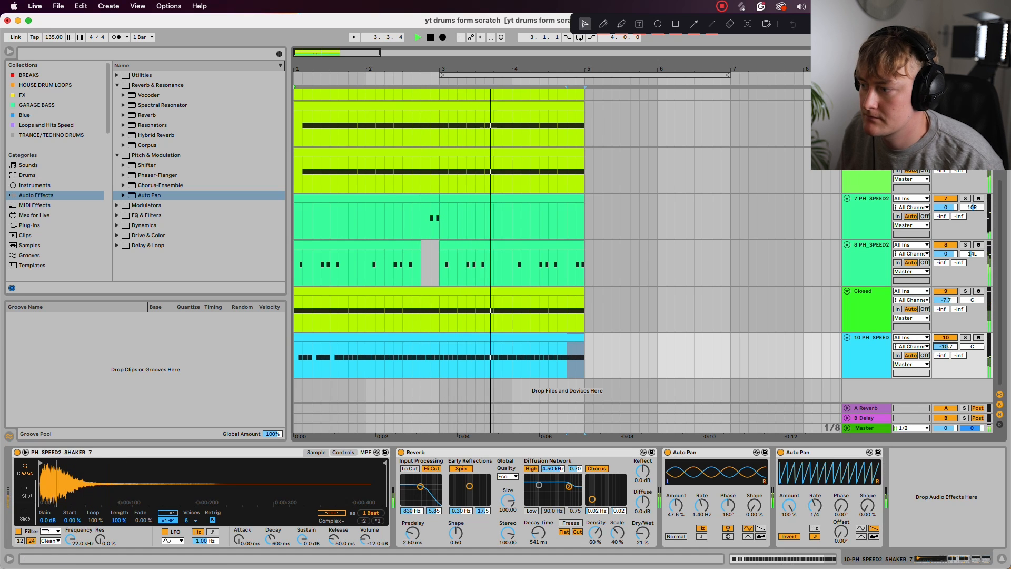
{"action": "left_click_drag", "start_coordinate": [676, 505], "coordinate": [676, 495]}
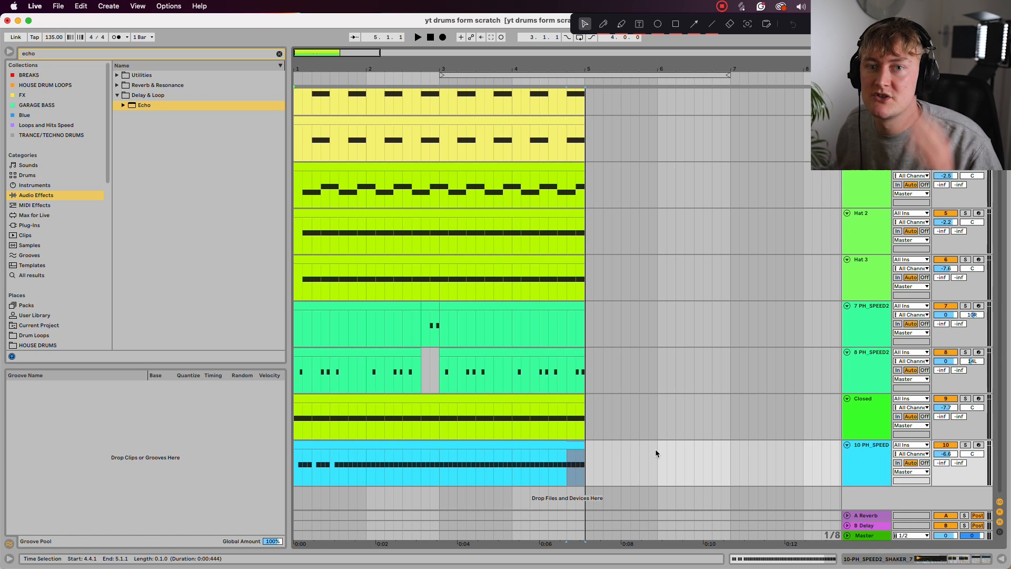
Step: Duplicate the Hat 3 track as RIDE and load PH_SPEED2_RIDE_6 into it
{"action": "left_click", "coordinate": [867, 269]}
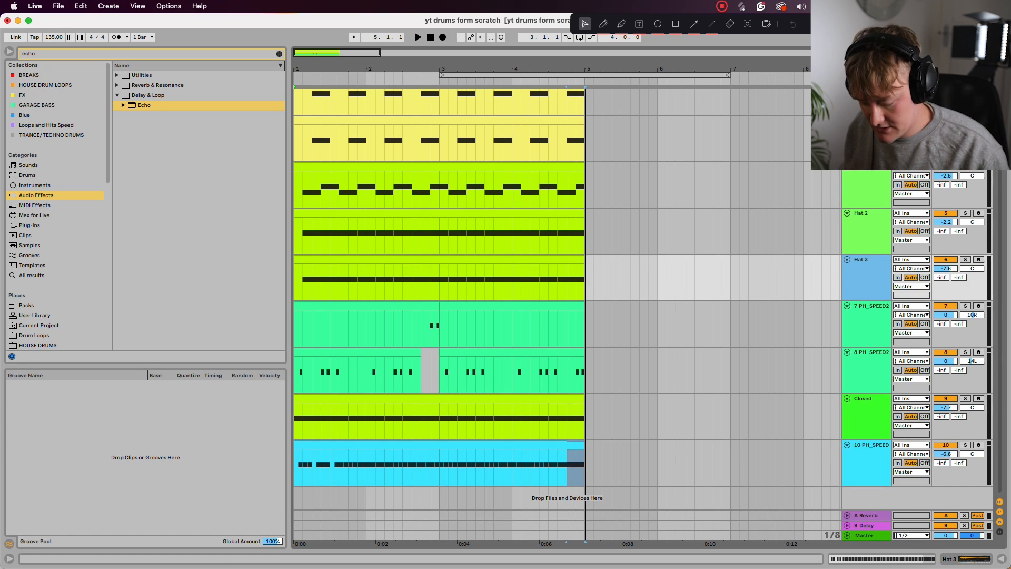
{"action": "key", "text": "super+d"}
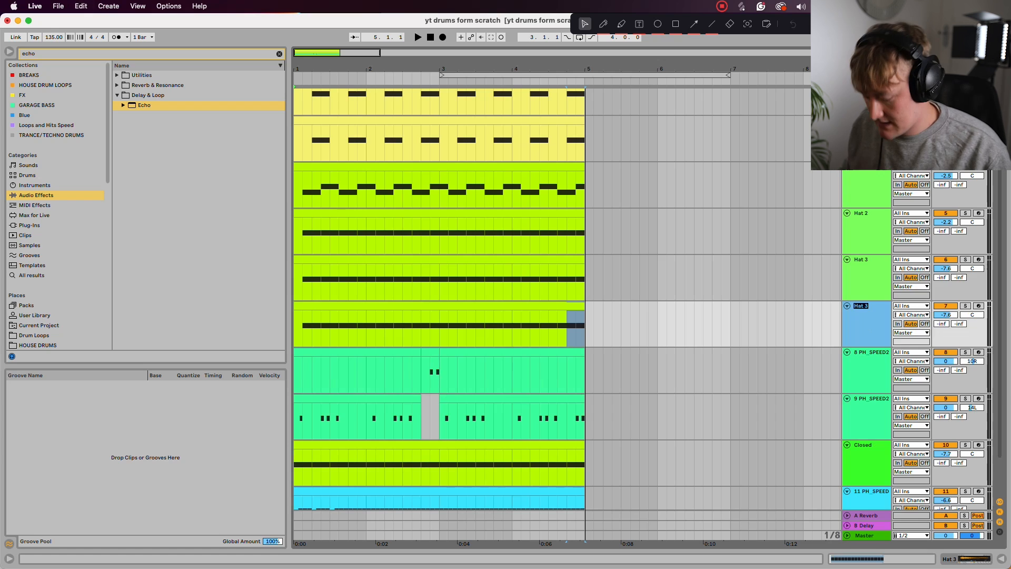
{"action": "double_click", "coordinate": [864, 326]}
{"action": "left_click", "coordinate": [553, 306]}
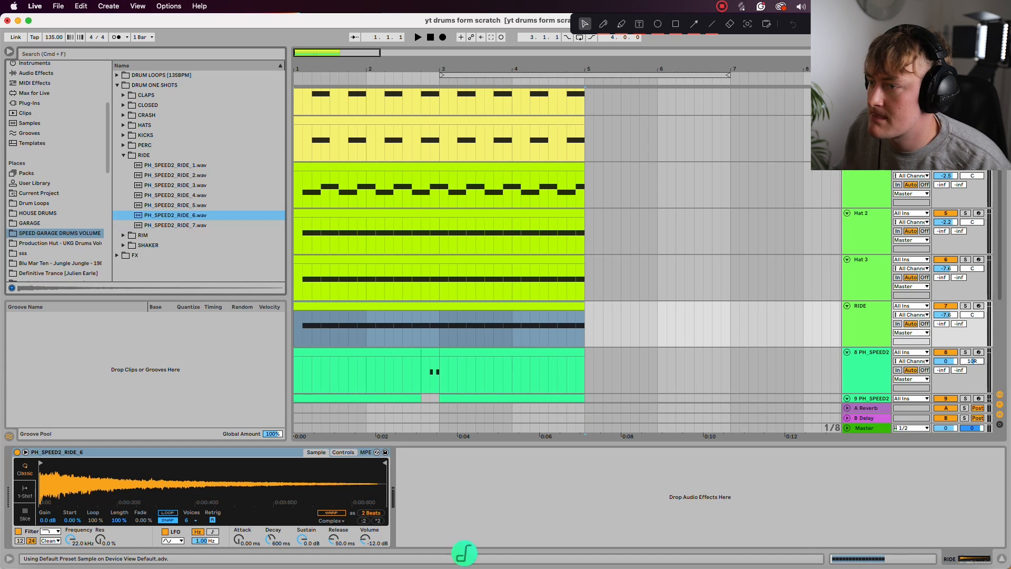
Step: Play the beat with the RIDE track at -13.2 dB and audition the different PH_SPEED2_RIDE samples in it
{"action": "key", "text": "space"}
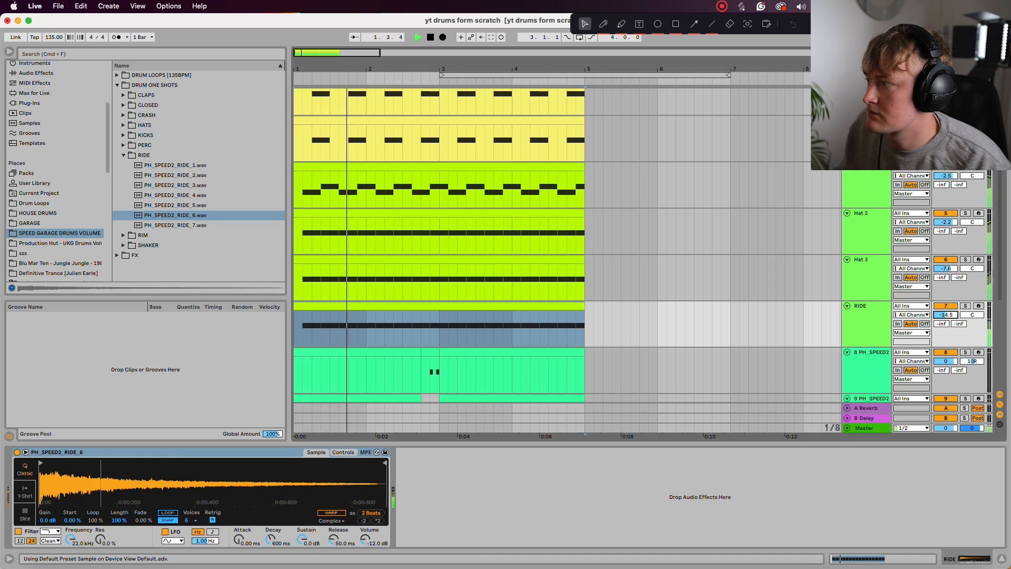
{"action": "key", "text": "Down"}
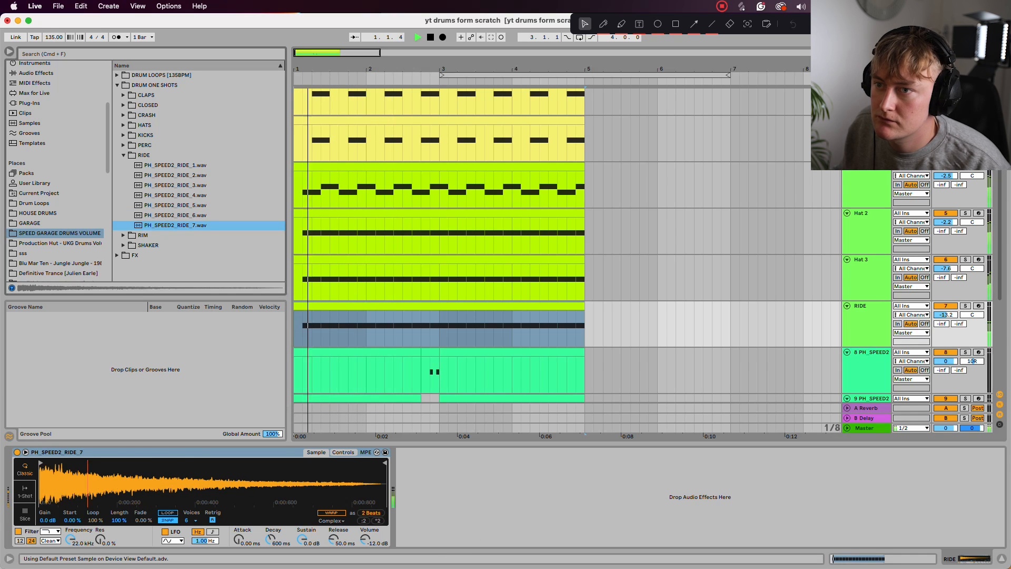
{"action": "key", "text": "Up"}
{"action": "key", "text": "Up"}
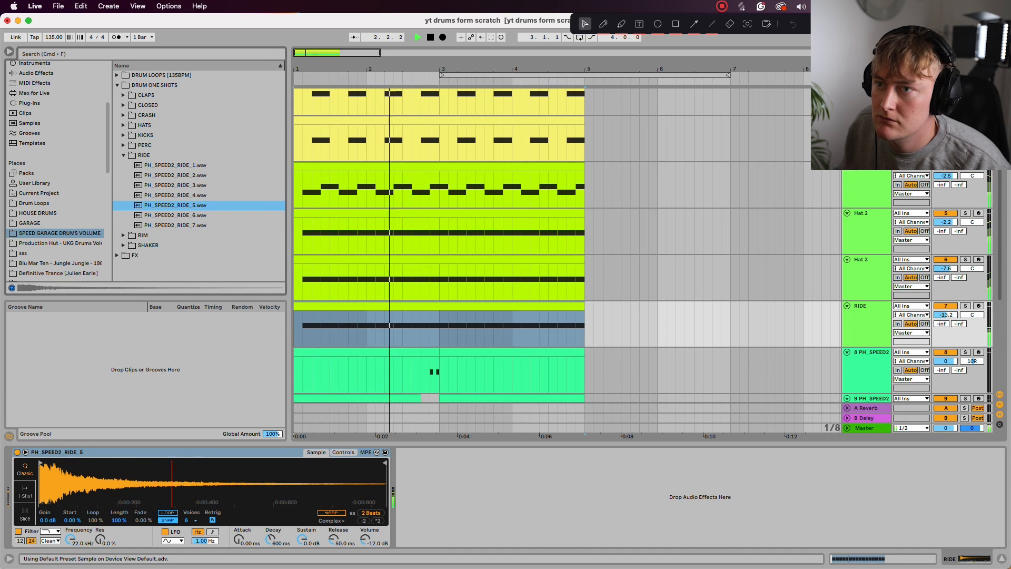
{"action": "key", "text": "Up"}
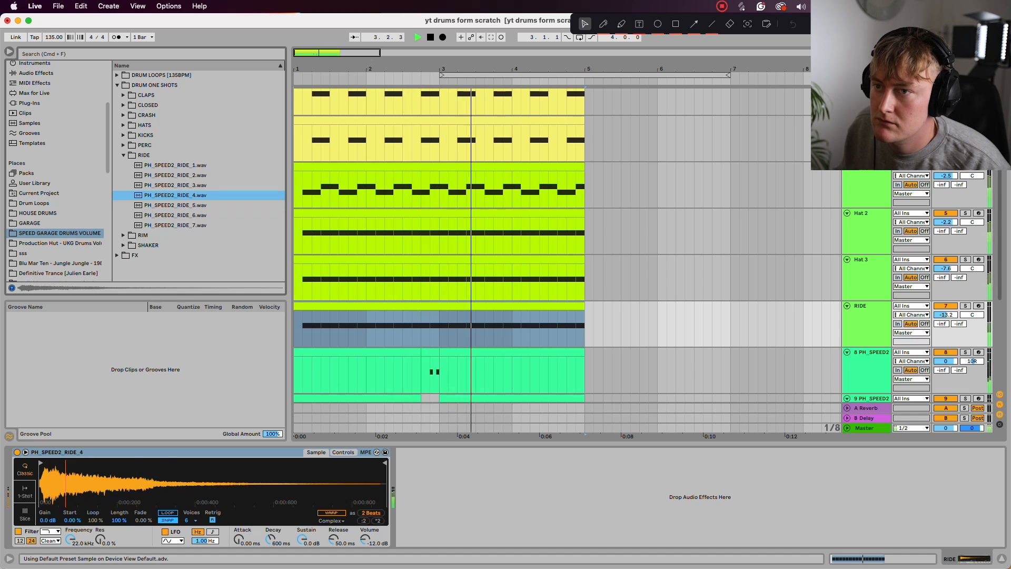
{"action": "key", "text": "Up"}
{"action": "key", "text": "Down"}
{"action": "key", "text": "Down"}
{"action": "key", "text": "Down"}
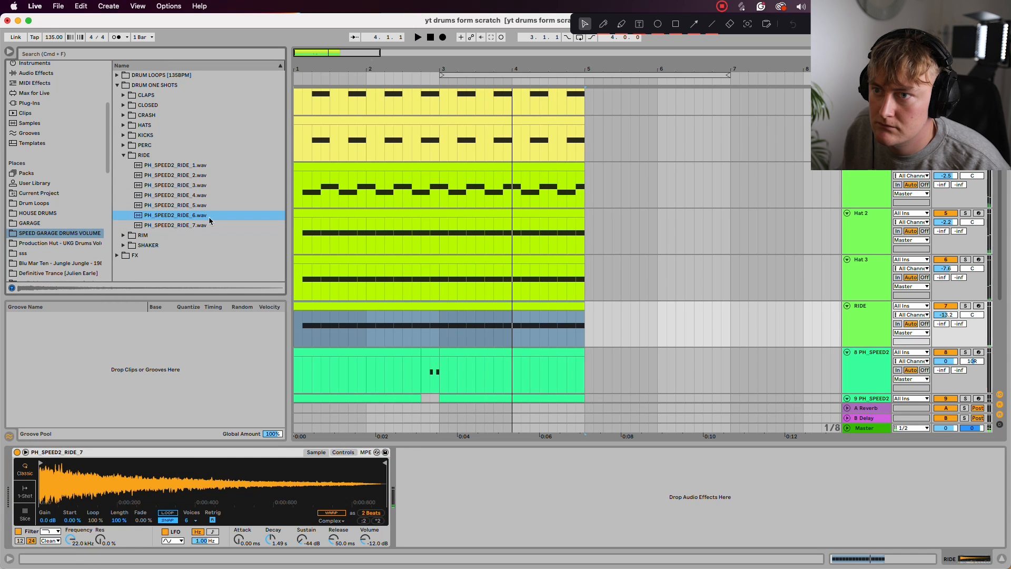
Step: Load PH_SPEED2_RIDE_6 onto the RIDE track and add a Reverb with 1.02 s decay and 34% dry/wet
{"action": "key", "text": "Return"}
{"action": "key", "text": "space"}
{"action": "key", "text": "space"}
{"action": "left_click", "coordinate": [129, 54]}
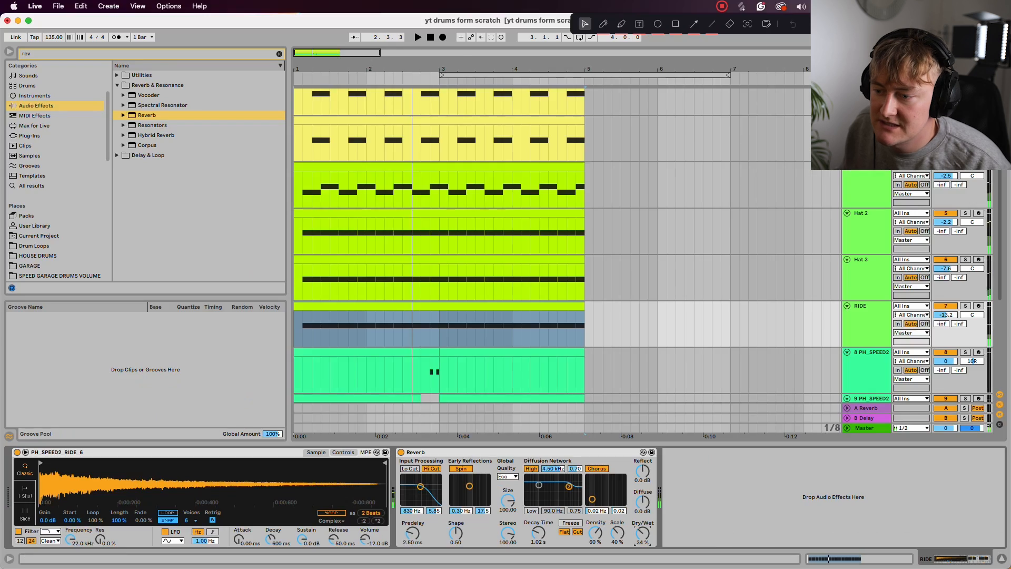
Step: Set the RIDE sampler's sustain to -inf dB and adjust its decay to shape the ride's tail
{"action": "left_click_drag", "start_coordinate": [302, 539], "coordinate": [302, 568]}
{"action": "left_click_drag", "start_coordinate": [271, 538], "coordinate": [270, 501]}
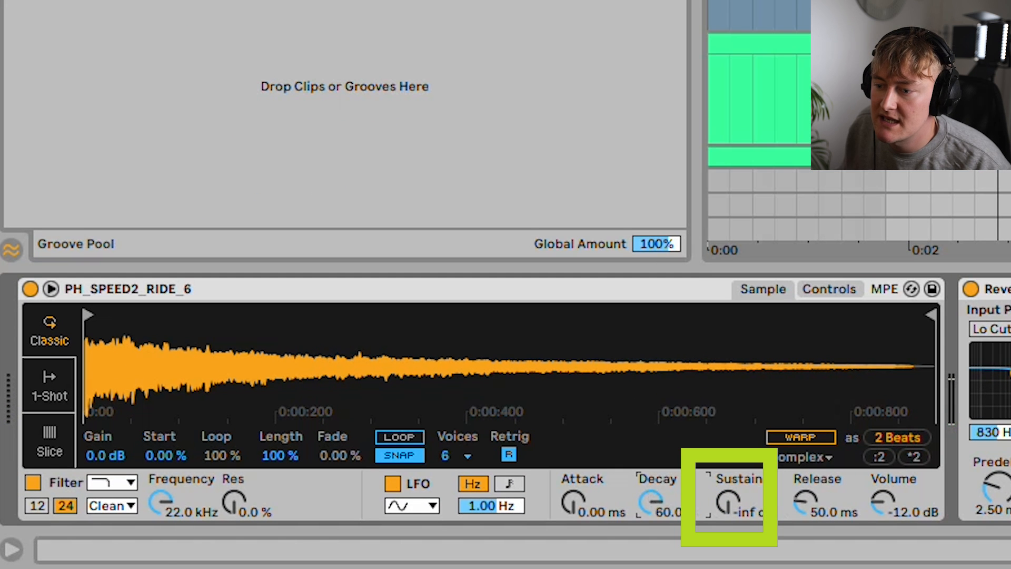
{"action": "left_click_drag", "start_coordinate": [651, 503], "coordinate": [651, 568]}
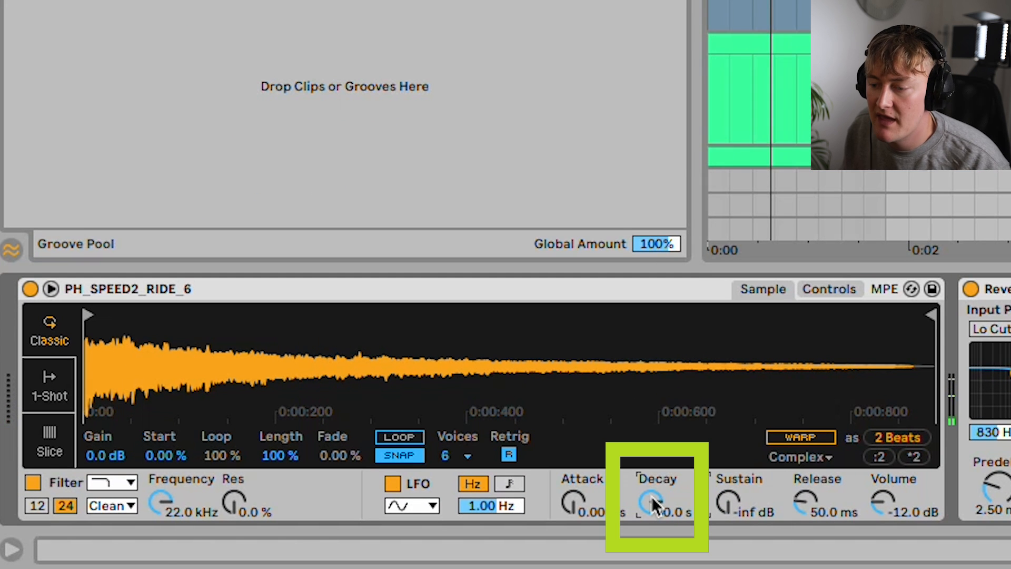
{"action": "mouse_move", "coordinate": [652, 505]}
{"action": "left_mouse_down"}
{"action": "mouse_move", "coordinate": [652, 542]}
{"action": "mouse_move", "coordinate": [656, 488]}
{"action": "left_mouse_up"}
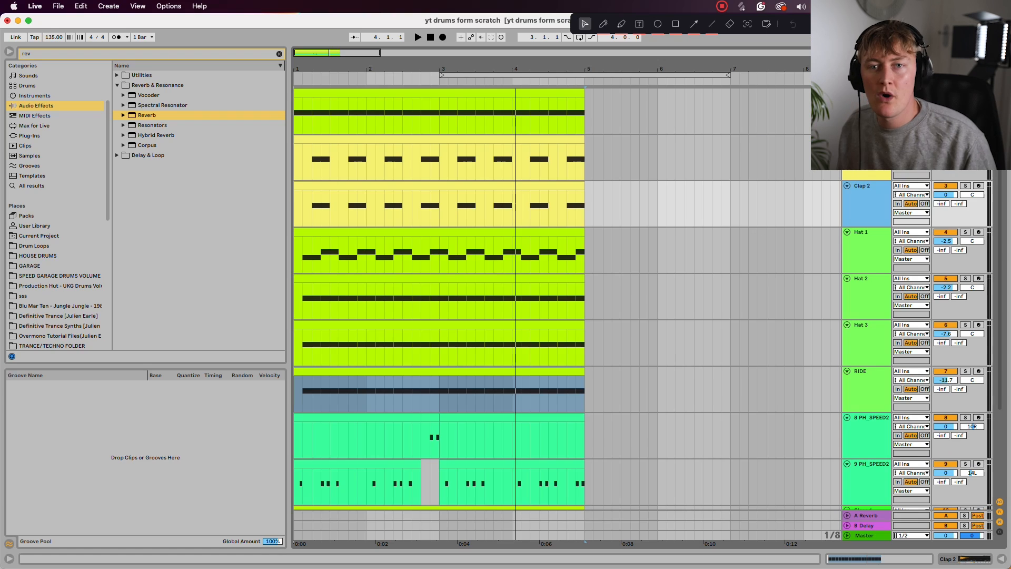
Step: Duplicate the Clap 2 track and audition the PH_SPEED2_CLAP one-shots in the SPEED GARAGE DRUMS VOLUME folder
{"action": "key", "text": "super+d"}
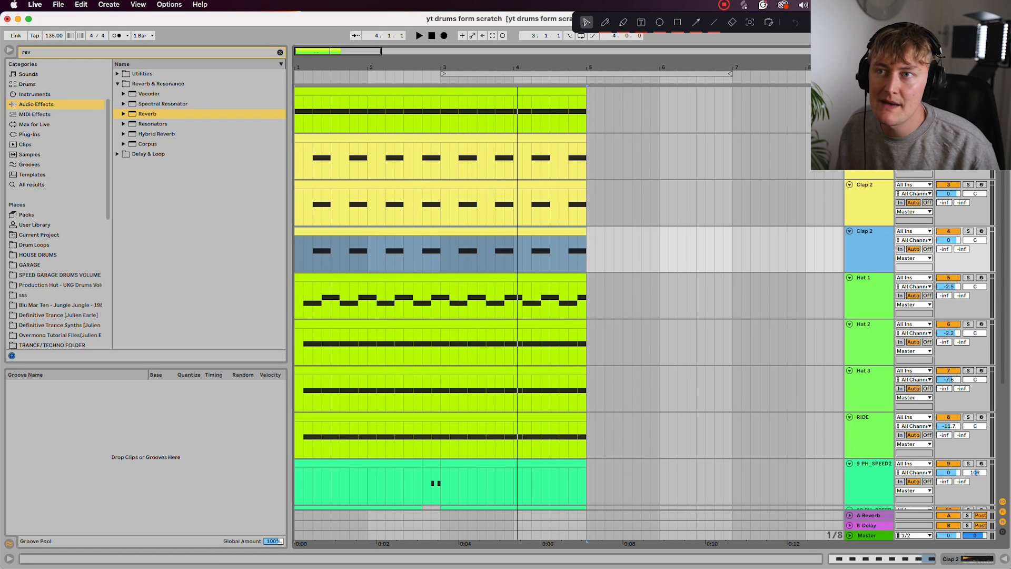
{"action": "left_click", "coordinate": [280, 52]}
{"action": "scroll", "coordinate": [61, 235], "scroll_direction": "down", "scroll_amount": 5}
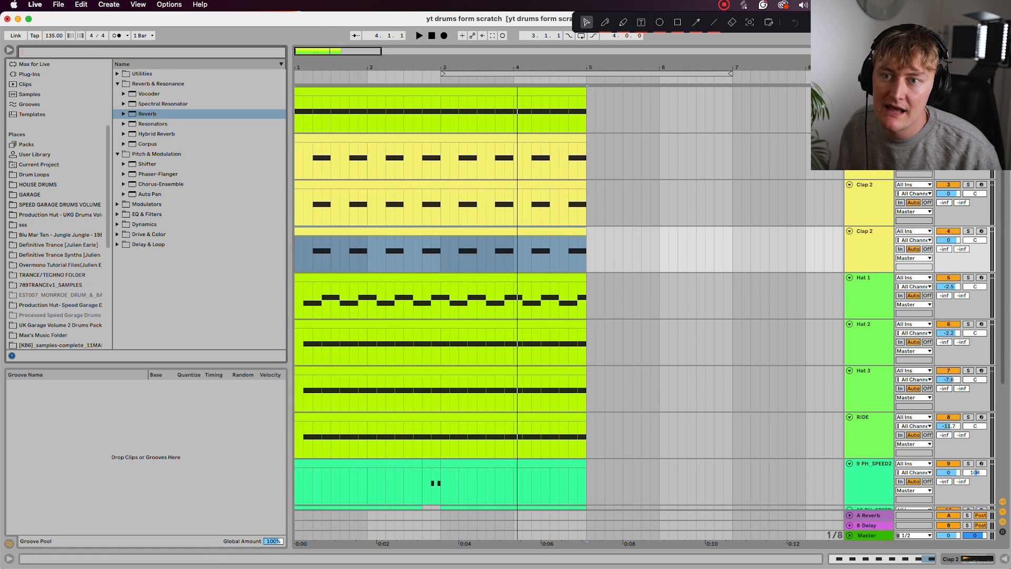
{"action": "left_click", "coordinate": [60, 234]}
{"action": "left_click", "coordinate": [59, 204]}
{"action": "key", "text": "Down"}
{"action": "key", "text": "Down"}
{"action": "key", "text": "Down"}
{"action": "key", "text": "Down"}
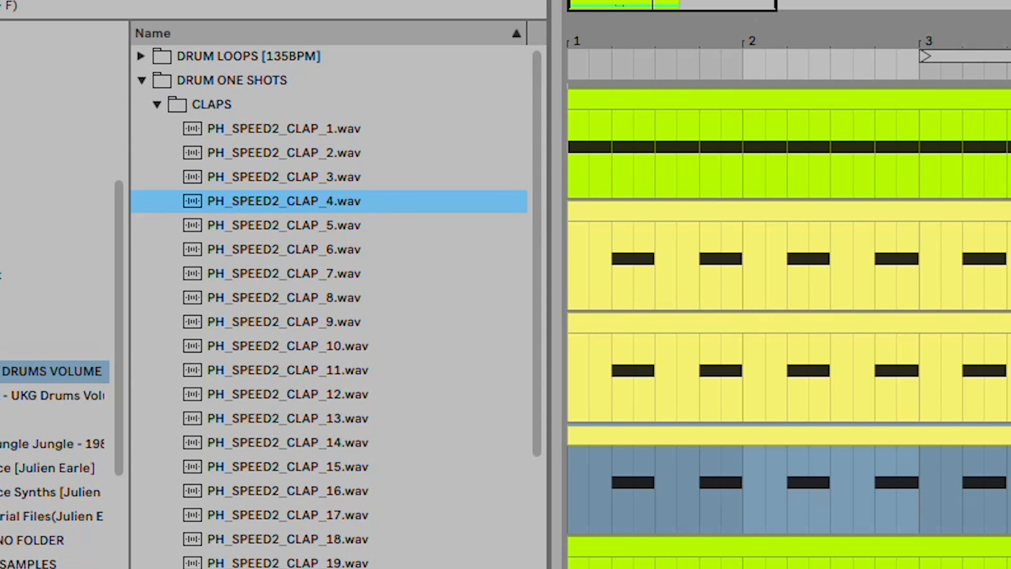
{"action": "key", "text": "Down"}
{"action": "key", "text": "Down"}
{"action": "key", "text": "Up"}
{"action": "key", "text": "Down"}
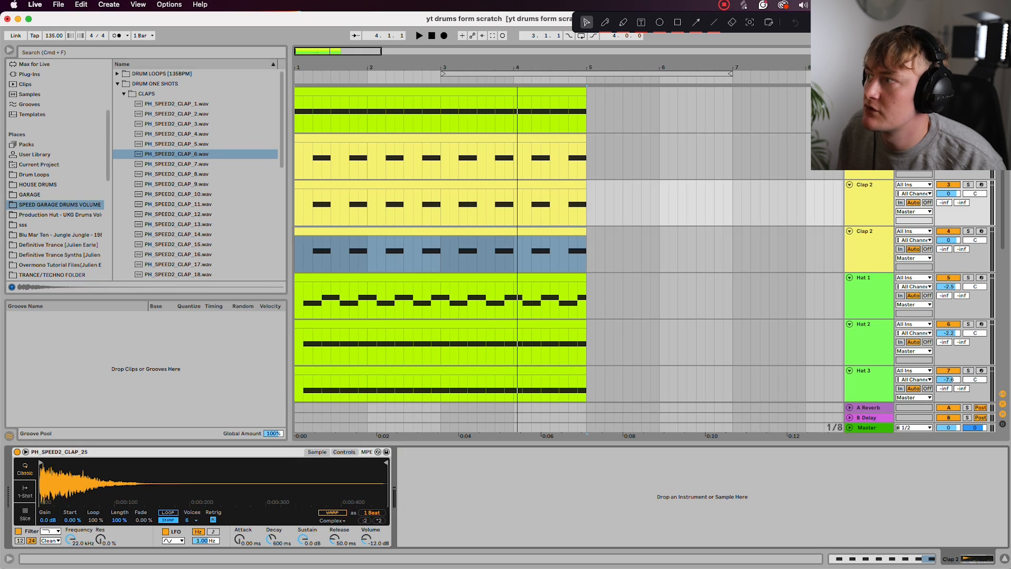
Step: Load PH_SPEED2_CLAP_6 onto the duplicated Clap 2 track and set its volume to -5.6 dB during playback
{"action": "left_click_drag", "start_coordinate": [869, 202], "coordinate": [869, 248]}
{"action": "key", "text": "space"}
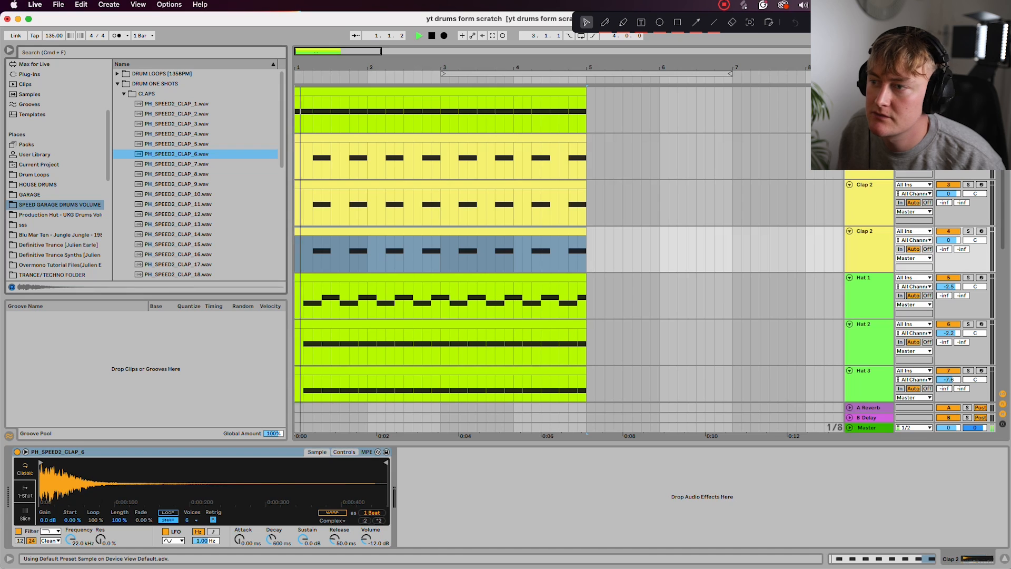
{"action": "mouse_move", "coordinate": [948, 240]}
{"action": "left_mouse_down"}
{"action": "mouse_move", "coordinate": [948, 260]}
{"action": "mouse_move", "coordinate": [948, 250]}
{"action": "left_mouse_up"}
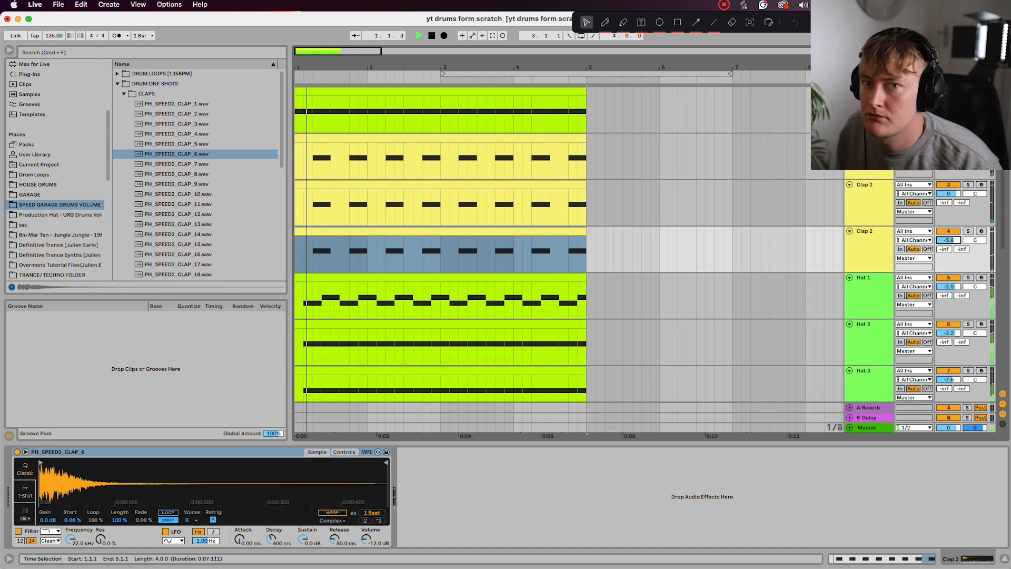
{"action": "key", "text": "super+alt+l"}
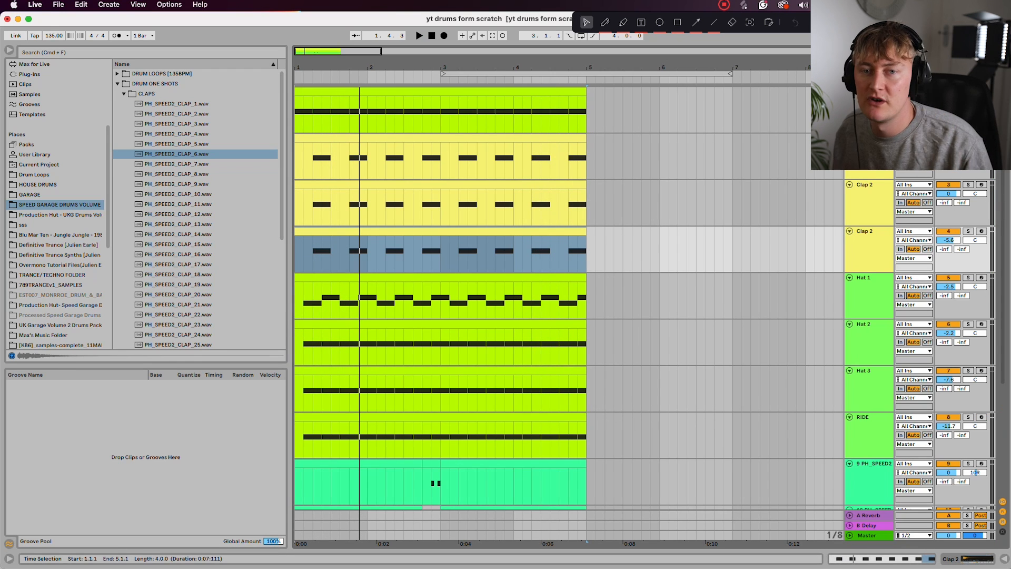
Step: Group all tracks from Clap through the PH_SPEED2 shaker, leaving out the Kick, and name the group Drums
{"action": "left_click", "coordinate": [867, 139]}
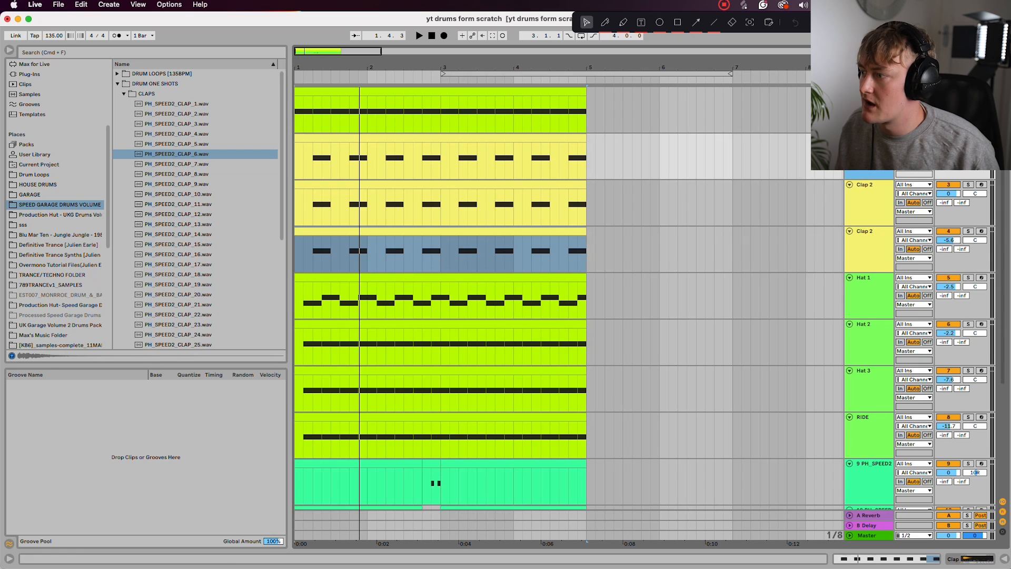
{"action": "scroll", "coordinate": [569, 298], "scroll_direction": "down", "scroll_amount": 3}
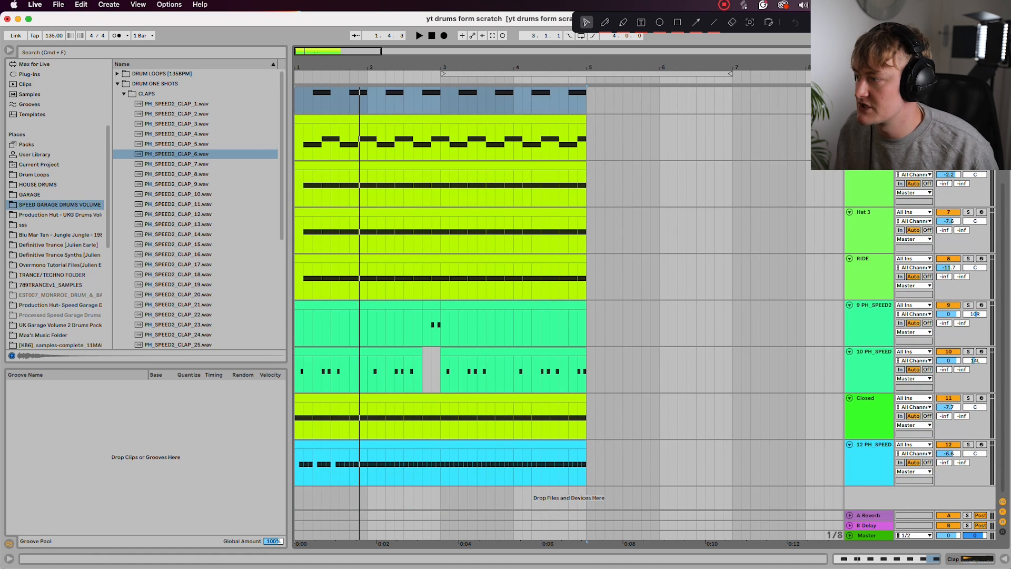
{"action": "left_click", "coordinate": [877, 457], "text": "shift"}
{"action": "right_click", "coordinate": [877, 458]}
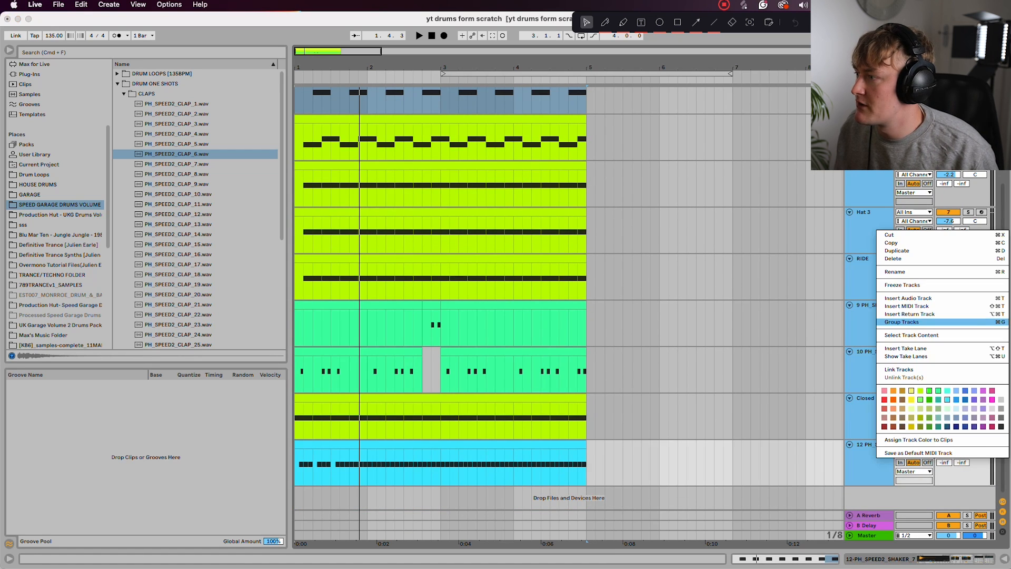
{"action": "left_click", "coordinate": [902, 322]}
{"action": "type", "text": "Drums"}
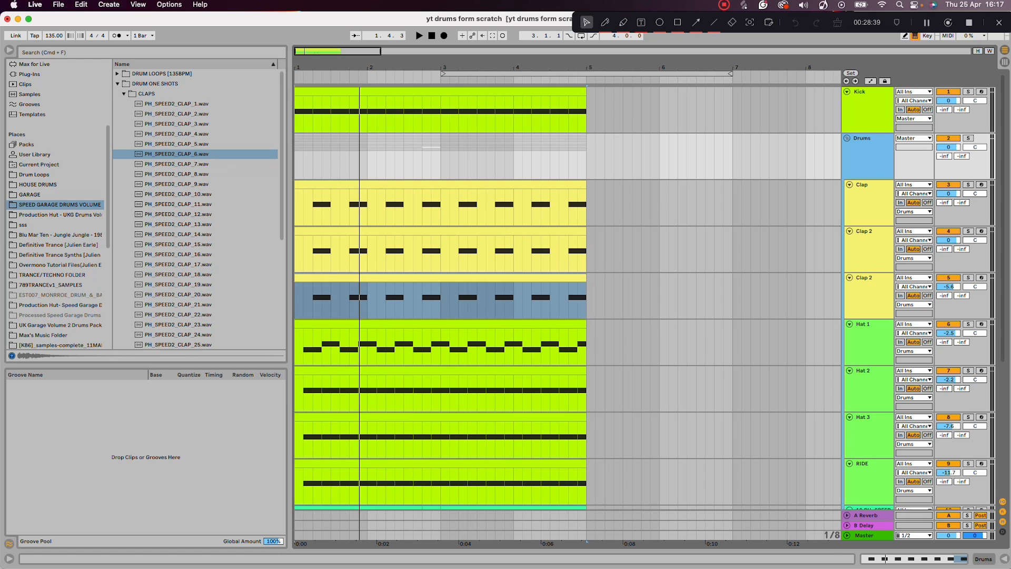
{"action": "key", "text": "Return"}
Step: Find the Reverb effect's Room presets and load Drums Room onto the Drums group
{"action": "left_click", "coordinate": [868, 152]}
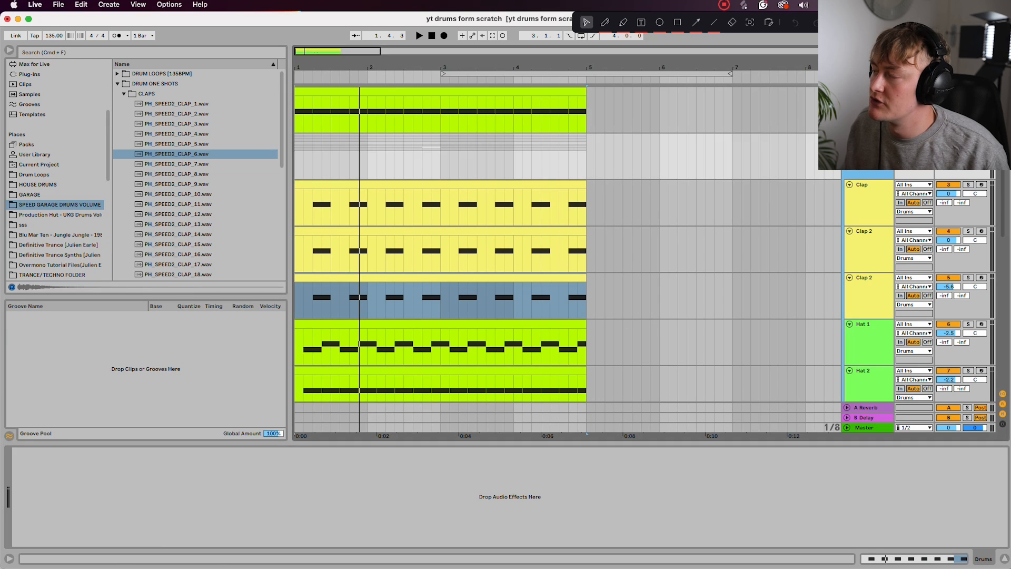
{"action": "left_click", "coordinate": [162, 53]}
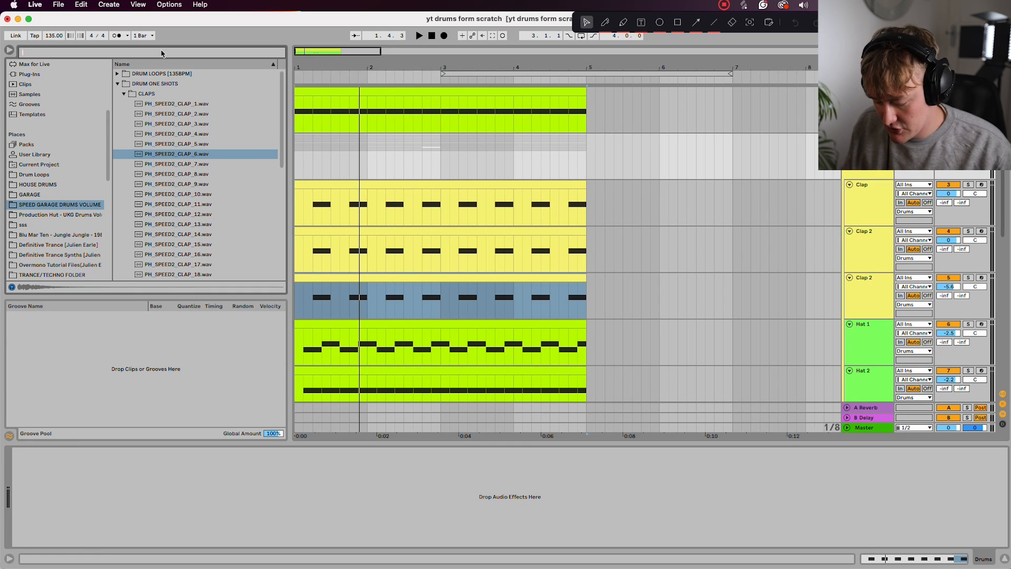
{"action": "type", "text": "rev"}
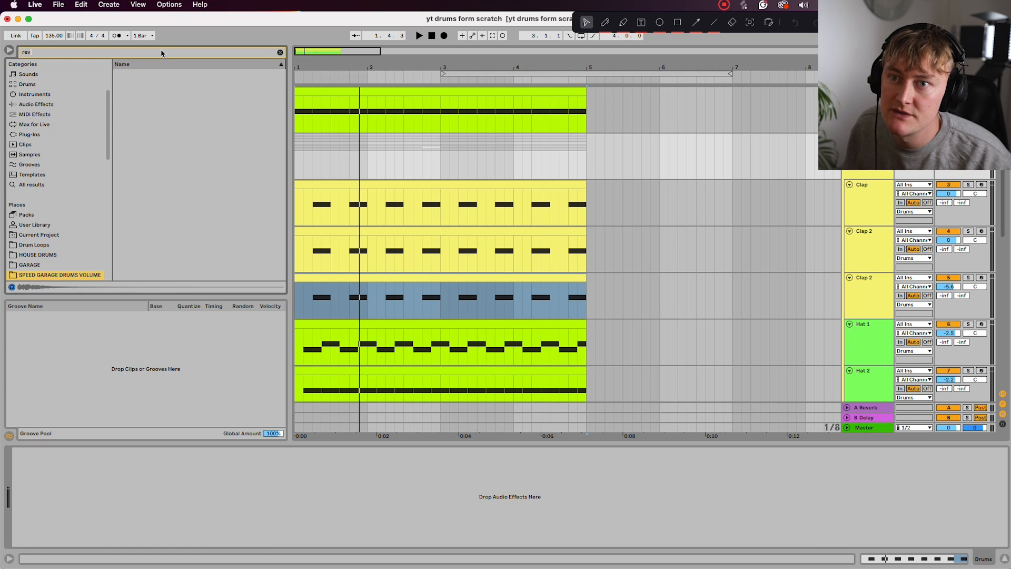
{"action": "key", "text": "Right"}
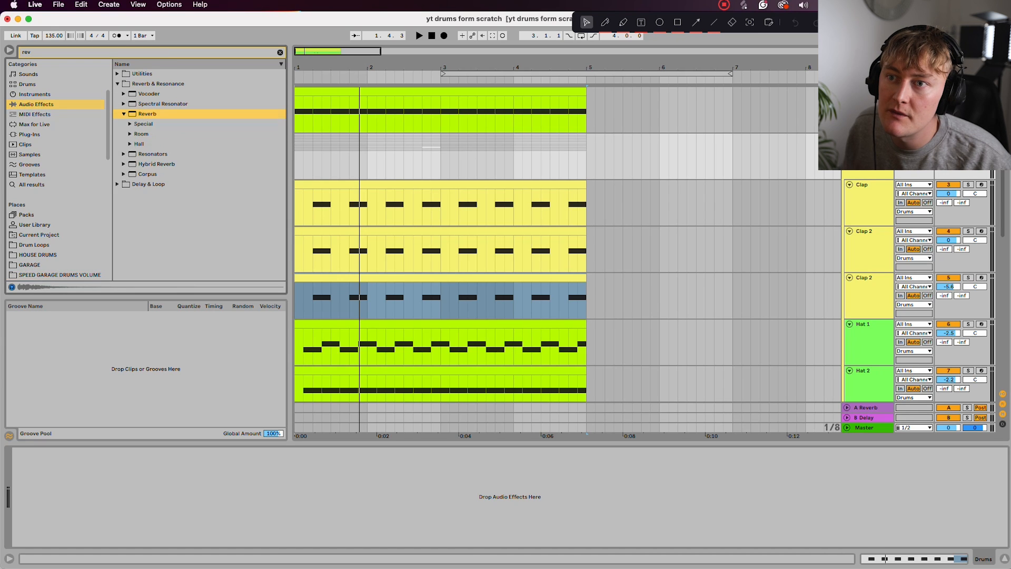
{"action": "key", "text": "Down"}
{"action": "key", "text": "Down"}
{"action": "key", "text": "Right"}
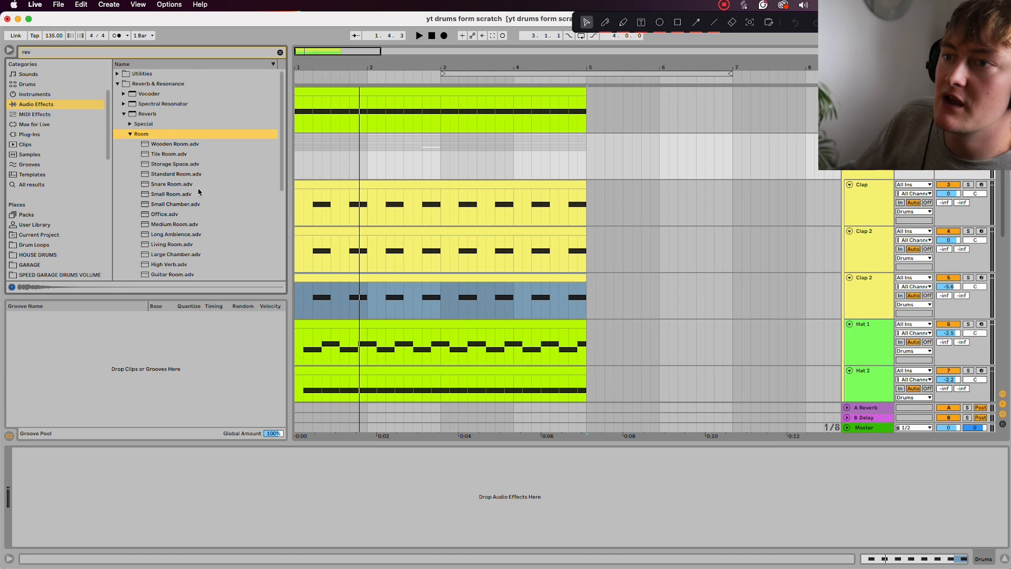
{"action": "key", "text": "Down"}
{"action": "key", "text": "Down"}
{"action": "key", "text": "Down"}
{"action": "key", "text": "Down"}
{"action": "key", "text": "Down"}
{"action": "key", "text": "Down"}
{"action": "key", "text": "Down"}
{"action": "key", "text": "Down"}
{"action": "key", "text": "Down"}
{"action": "key", "text": "Down"}
{"action": "key", "text": "Down"}
{"action": "key", "text": "Down"}
{"action": "key", "text": "Down"}
{"action": "key", "text": "Down"}
{"action": "key", "text": "Down"}
{"action": "key", "text": "Down"}
{"action": "key", "text": "Return"}
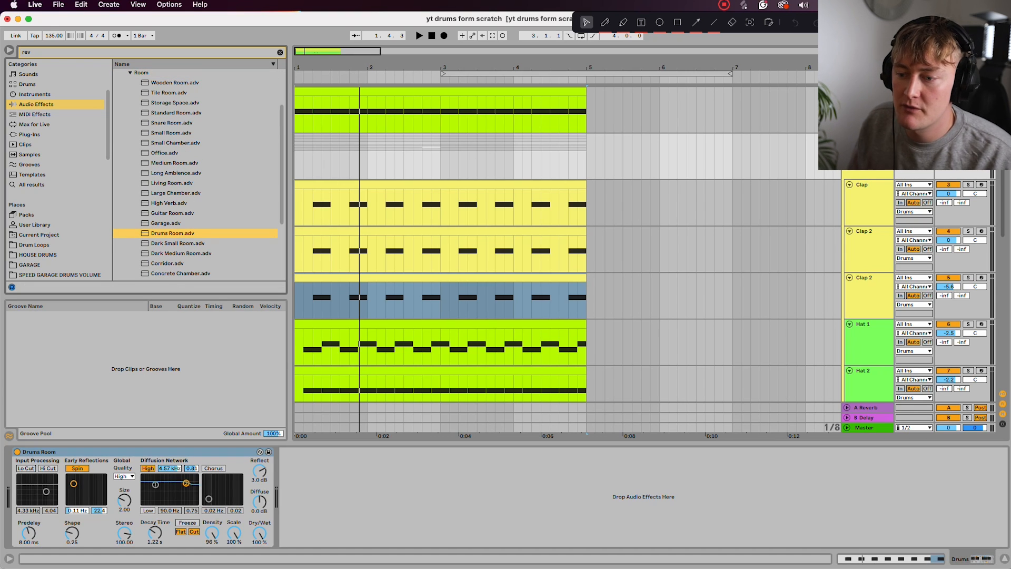
Step: Delete the default Reverb from return track A so it uses Drums Room, and adjust the Drums group's send to it
{"action": "key", "text": "space"}
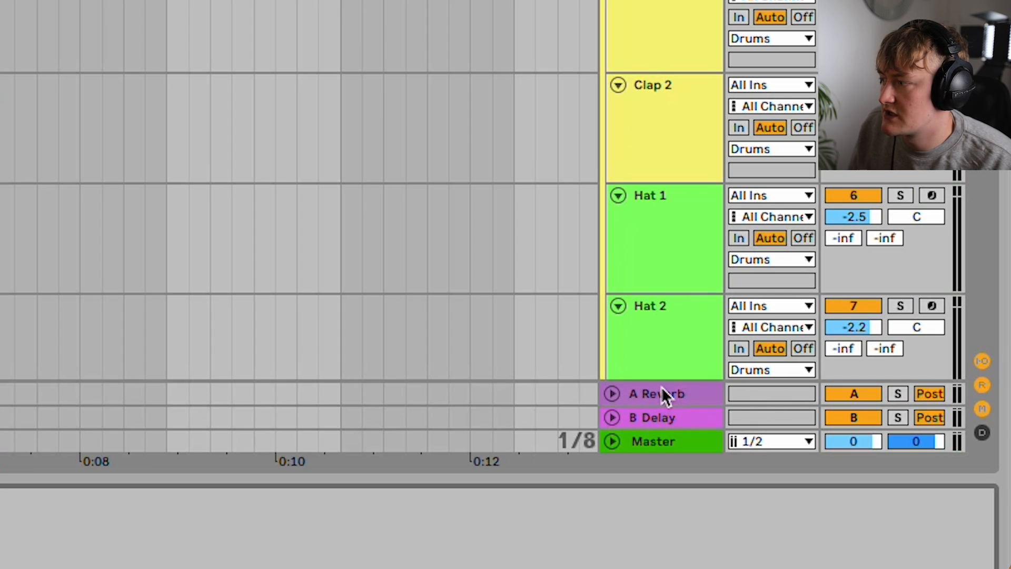
{"action": "left_click", "coordinate": [868, 408]}
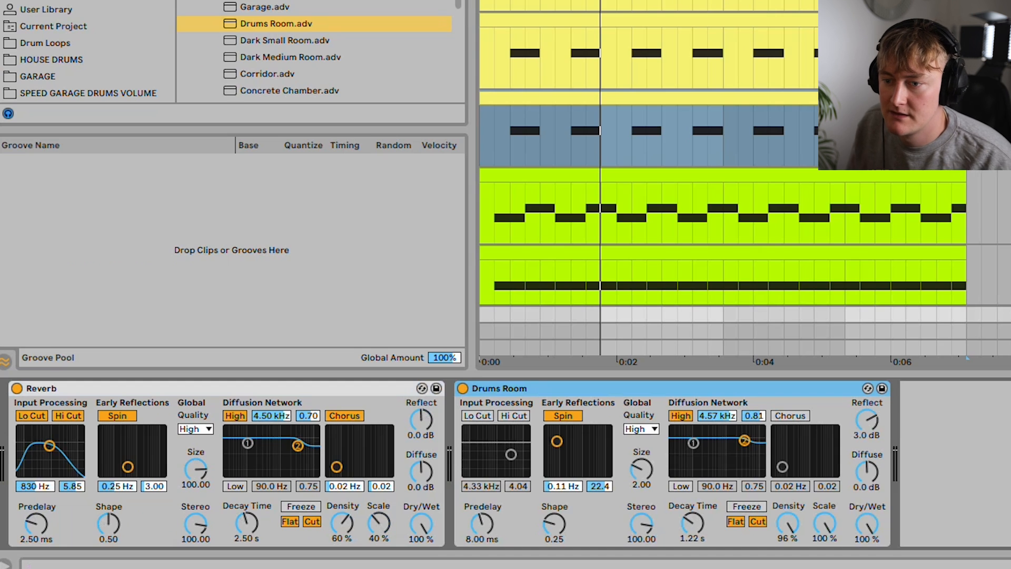
{"action": "left_click", "coordinate": [158, 397]}
{"action": "key", "text": "Delete"}
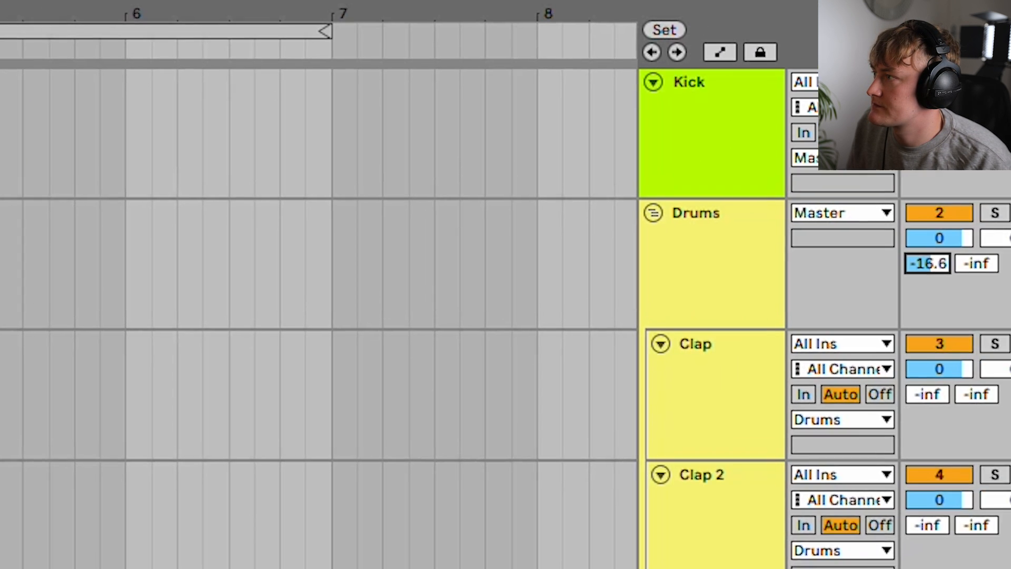
{"action": "mouse_move", "coordinate": [929, 263]}
{"action": "left_mouse_down"}
{"action": "mouse_move", "coordinate": [928, 243]}
{"action": "mouse_move", "coordinate": [928, 265]}
{"action": "left_mouse_up"}
{"action": "left_click_drag", "start_coordinate": [824, 332], "coordinate": [825, 374]}
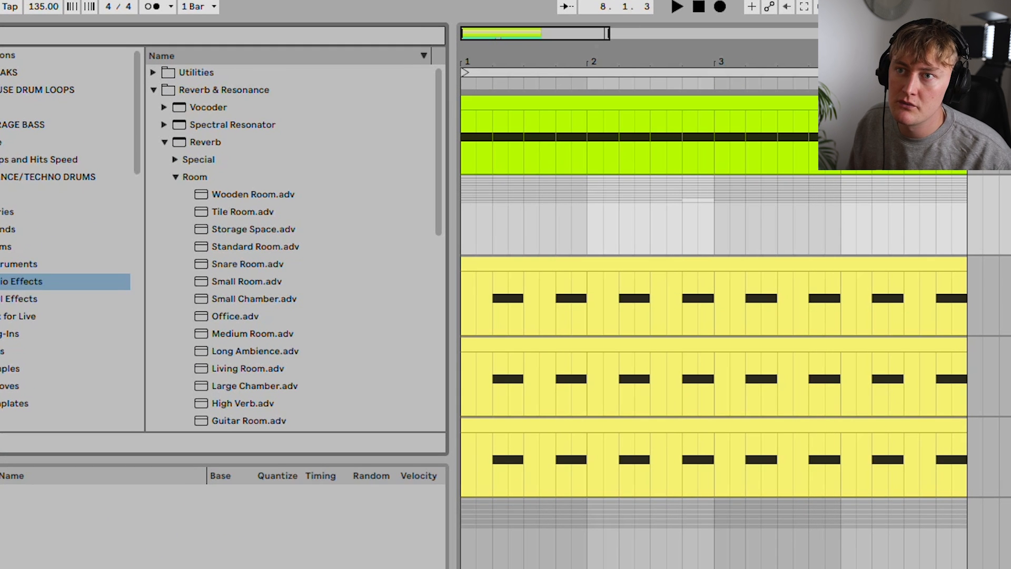
Step: Load the Glue Compressor preset Drum - Full Parallel from the Dynamics effects onto the Drums group
{"action": "left_click", "coordinate": [165, 142]}
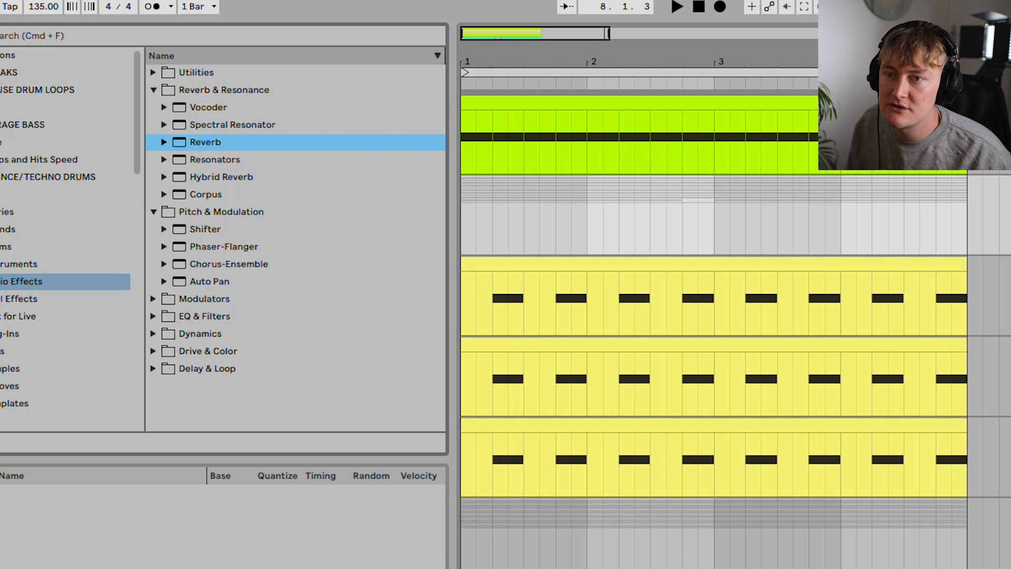
{"action": "left_click", "coordinate": [153, 334]}
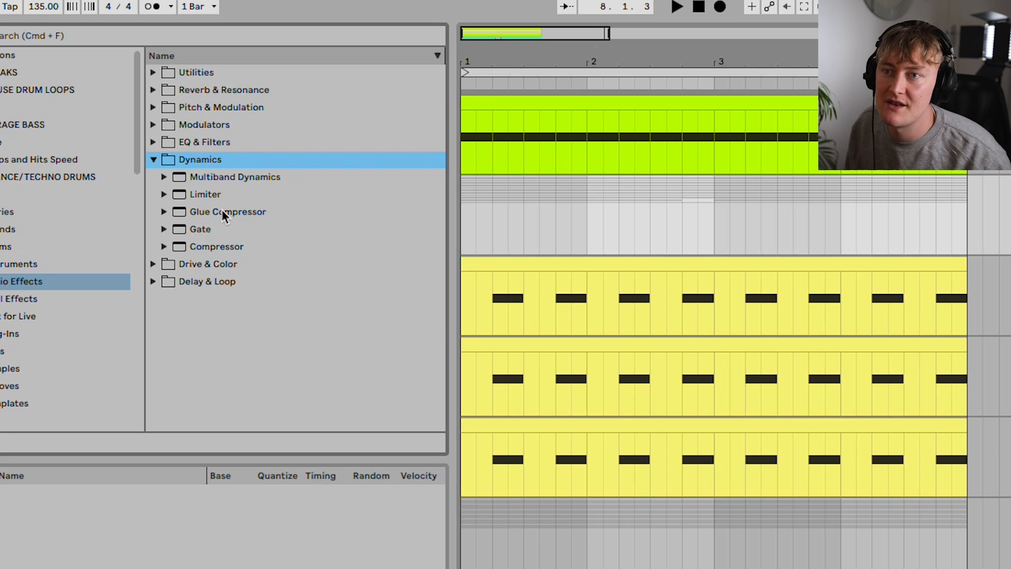
{"action": "left_click", "coordinate": [164, 211]}
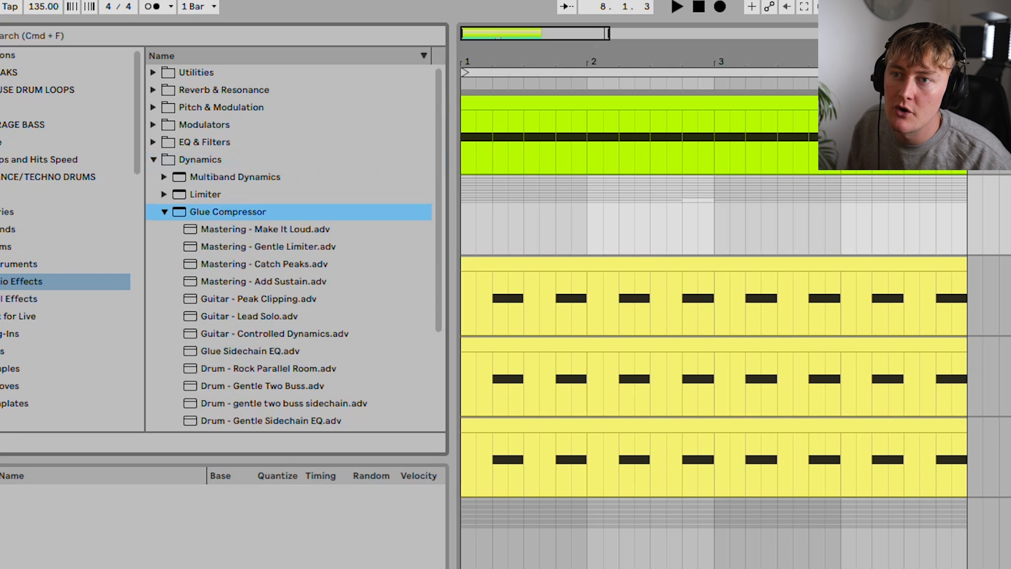
{"action": "scroll", "coordinate": [290, 247], "scroll_direction": "down", "scroll_amount": 2}
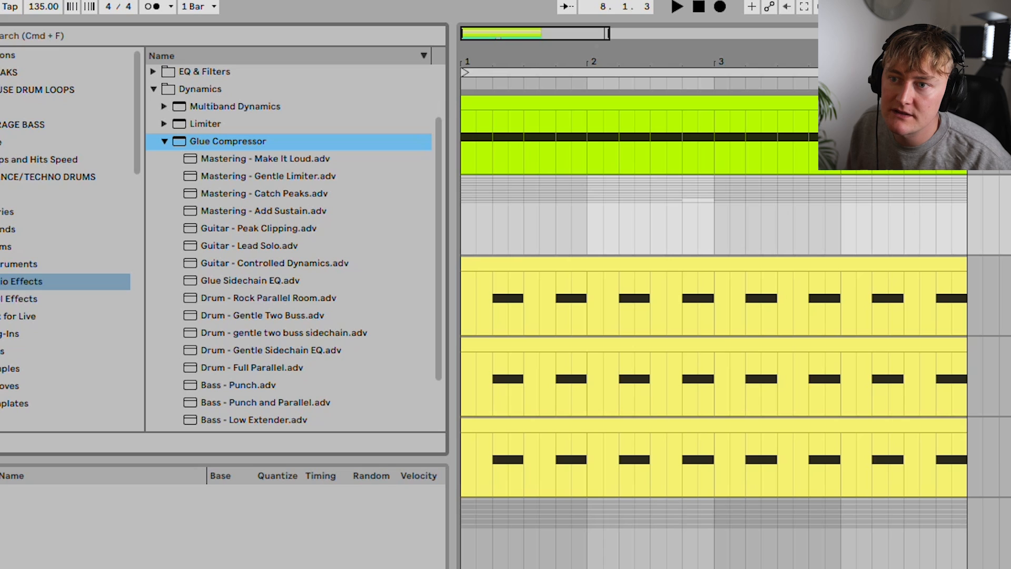
{"action": "left_click", "coordinate": [252, 367]}
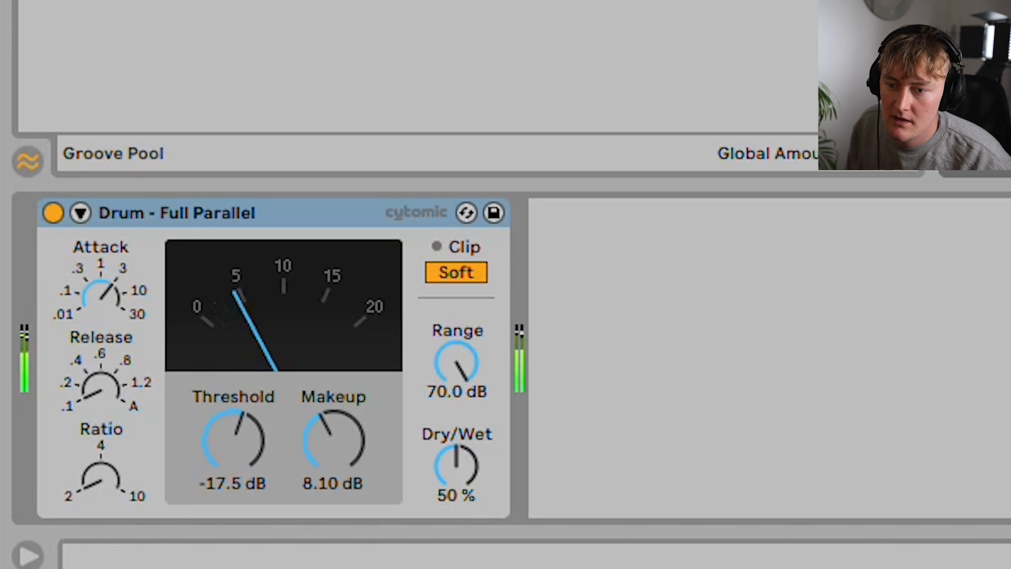
Step: Set the Glue Compressor's makeup to 0.00 dB and threshold to -15.9 dB, and compare the drums with it bypassed
{"action": "left_click_drag", "start_coordinate": [333, 440], "coordinate": [334, 521]}
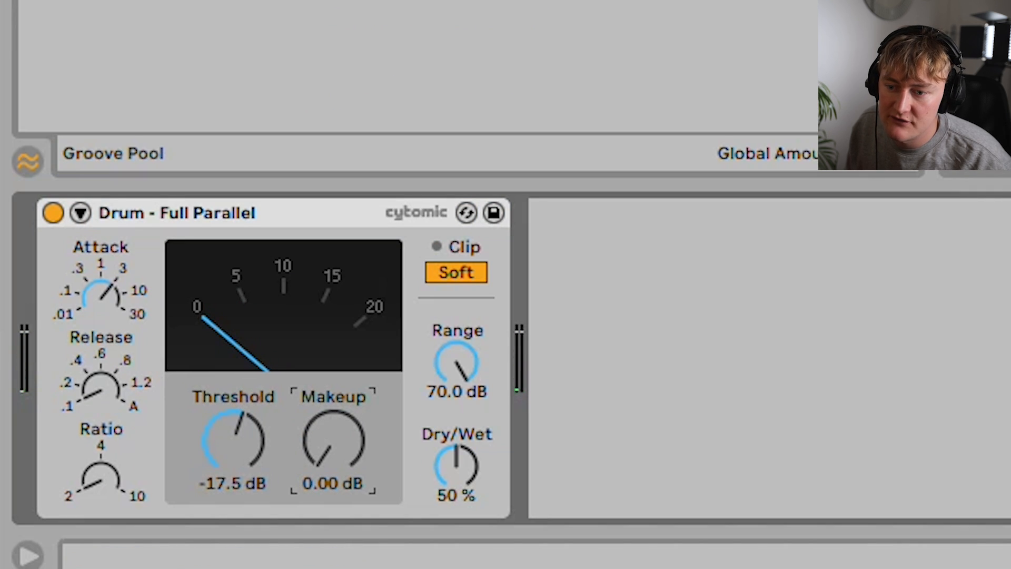
{"action": "mouse_move", "coordinate": [234, 439]}
{"action": "left_mouse_down"}
{"action": "mouse_move", "coordinate": [234, 500]}
{"action": "mouse_move", "coordinate": [233, 409]}
{"action": "mouse_move", "coordinate": [234, 437]}
{"action": "left_mouse_up"}
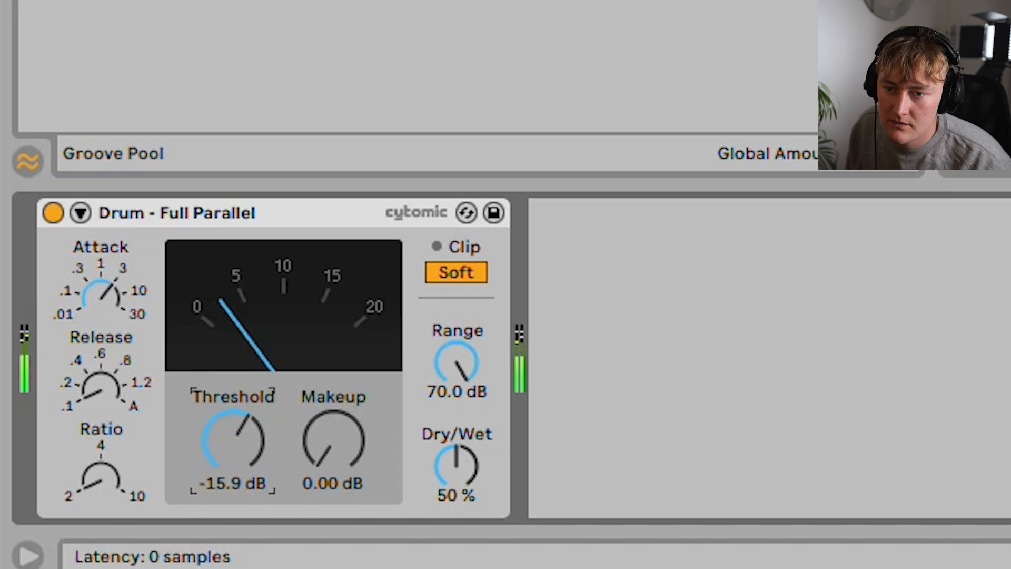
{"action": "left_click", "coordinate": [53, 213]}
{"action": "left_click", "coordinate": [53, 213]}
Step: Set the Glue Compressor's makeup to 3.33 dB, compare against bypass, and set its attack to 1
{"action": "left_click_drag", "start_coordinate": [333, 440], "coordinate": [333, 424]}
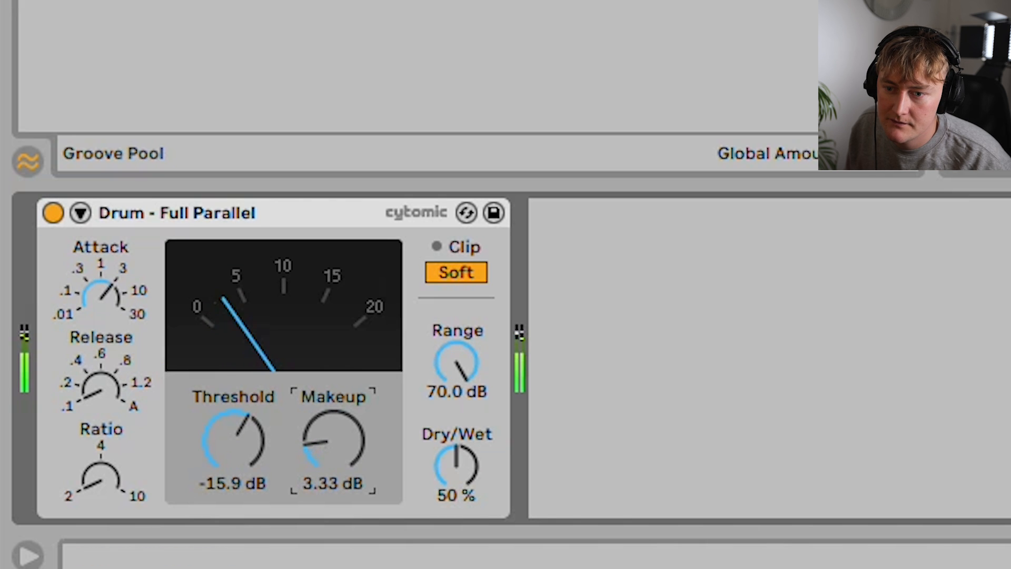
{"action": "left_click", "coordinate": [53, 213]}
{"action": "left_click", "coordinate": [55, 217]}
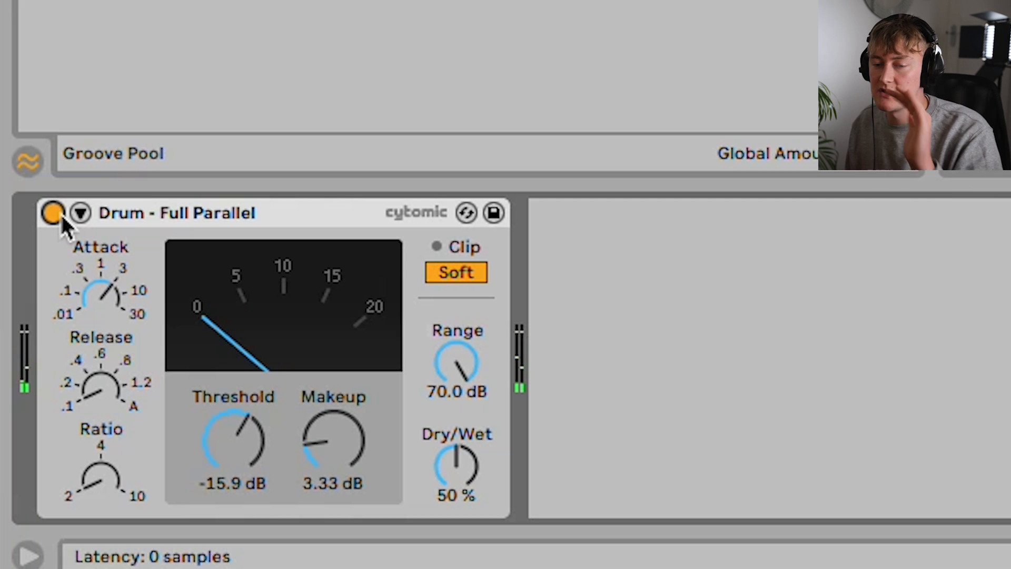
{"action": "left_click_drag", "start_coordinate": [101, 296], "coordinate": [101, 337]}
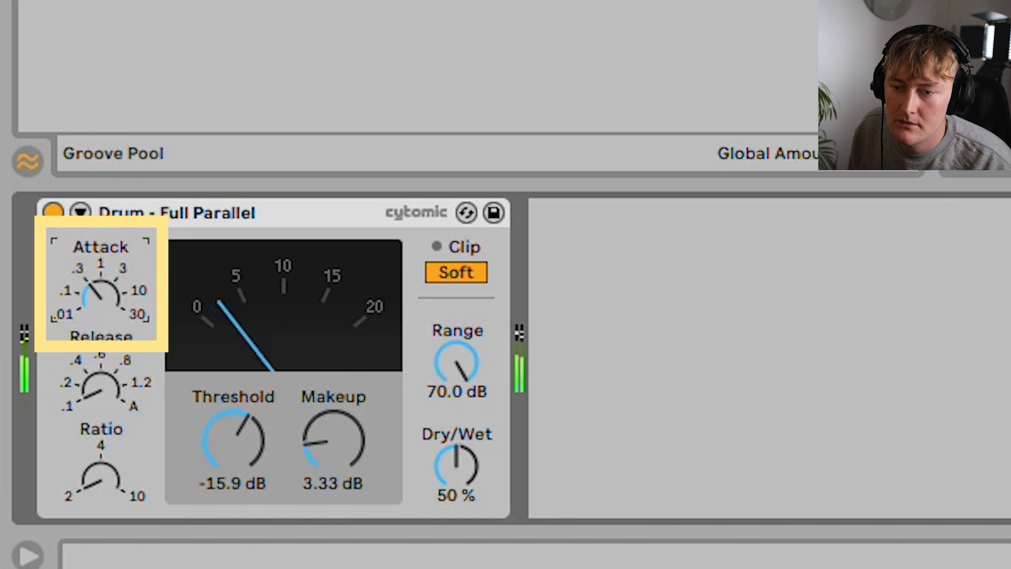
{"action": "left_click_drag", "start_coordinate": [100, 296], "coordinate": [101, 316]}
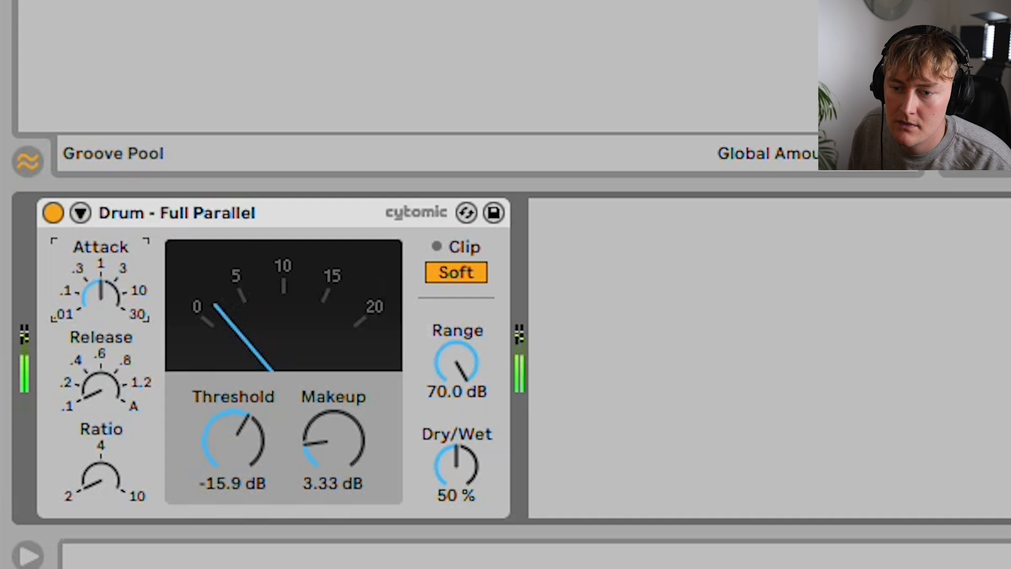
Step: Try a longer Glue Compressor release, set its ratio to 4 and makeup to 2.22 dB, and compare against bypass
{"action": "left_click_drag", "start_coordinate": [101, 387], "coordinate": [100, 363]}
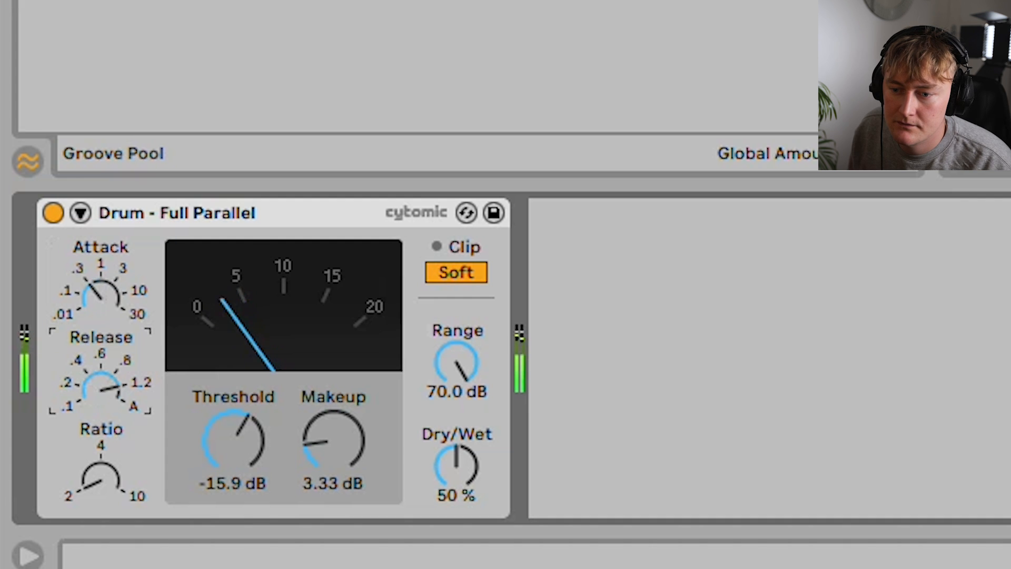
{"action": "left_click_drag", "start_coordinate": [100, 479], "coordinate": [100, 461]}
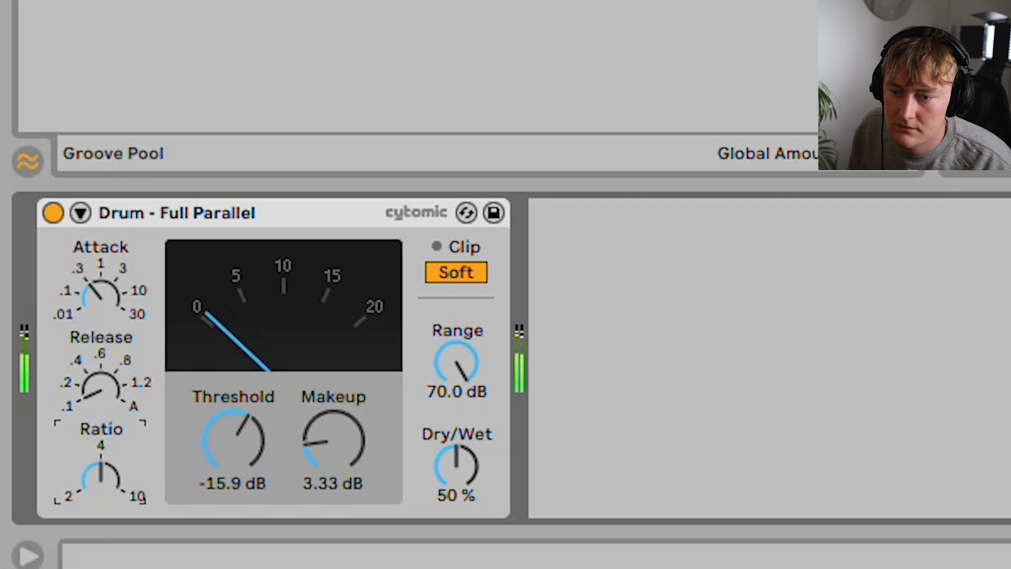
{"action": "left_click_drag", "start_coordinate": [334, 440], "coordinate": [334, 448]}
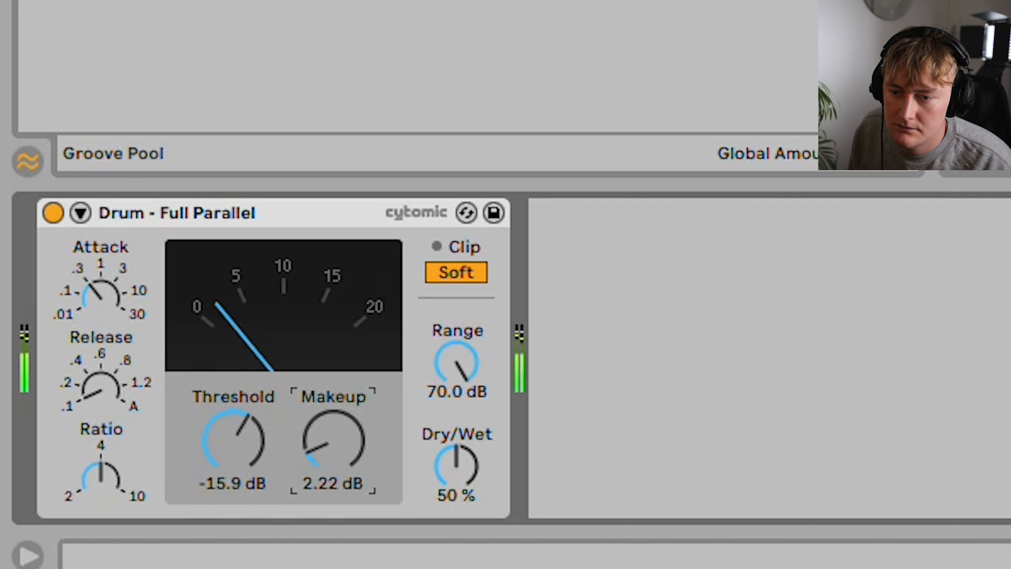
{"action": "left_click", "coordinate": [54, 213]}
{"action": "left_click", "coordinate": [54, 213]}
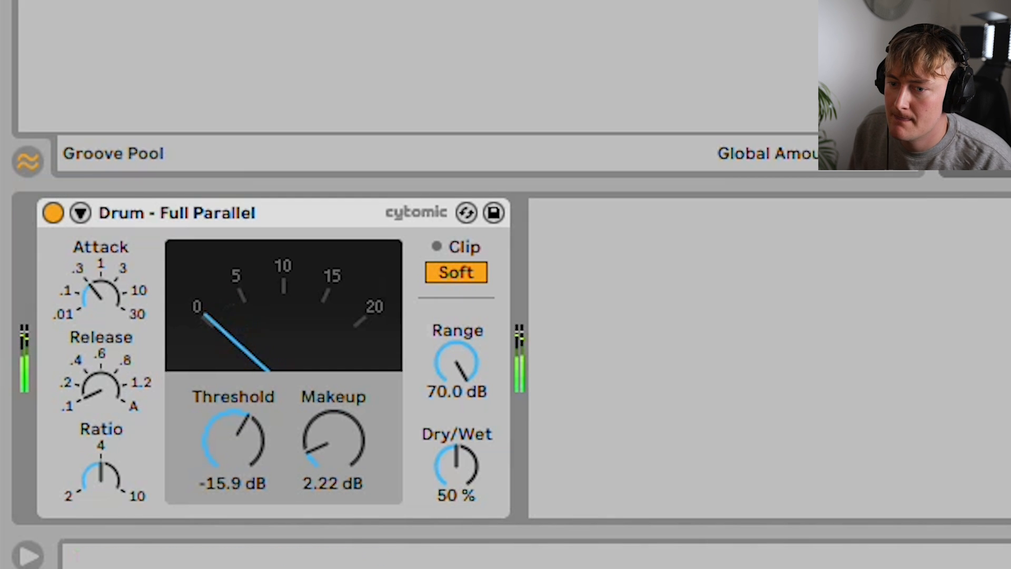
Step: Set the Glue Compressor's attack to 3 and compare the drums with it bypassed
{"action": "left_click_drag", "start_coordinate": [101, 476], "coordinate": [101, 503]}
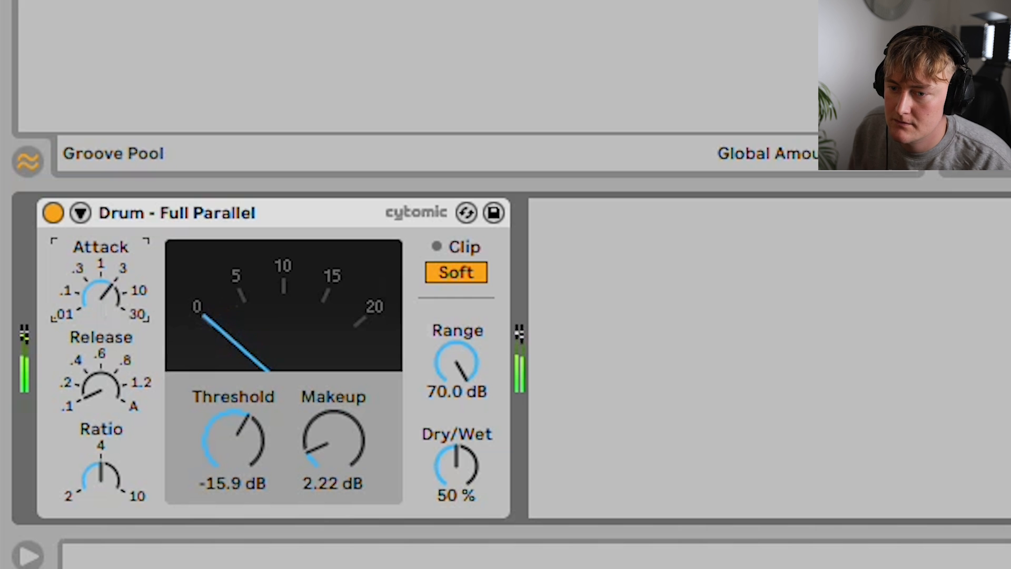
{"action": "left_click", "coordinate": [53, 213]}
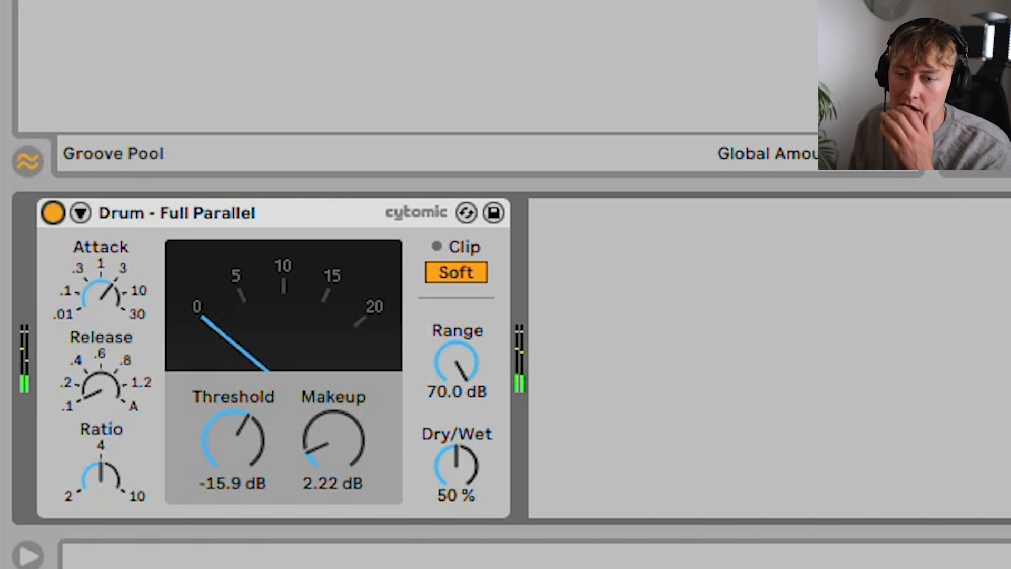
{"action": "left_click", "coordinate": [105, 305]}
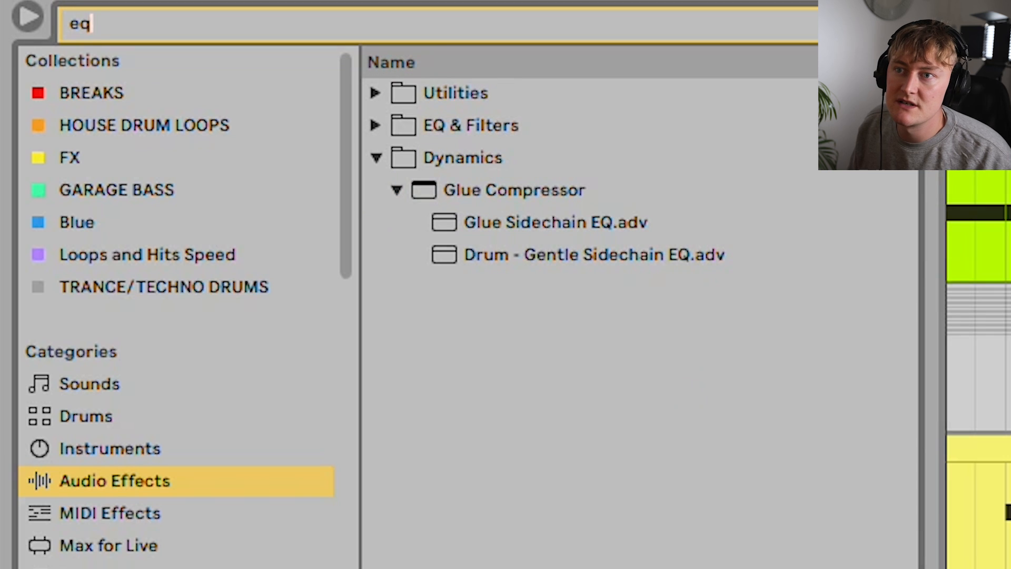
Step: Load EQ Eight from the EQ & Filters effects and pull down its first band to reduce the low frequencies
{"action": "left_click", "coordinate": [471, 125]}
{"action": "double_click", "coordinate": [479, 190]}
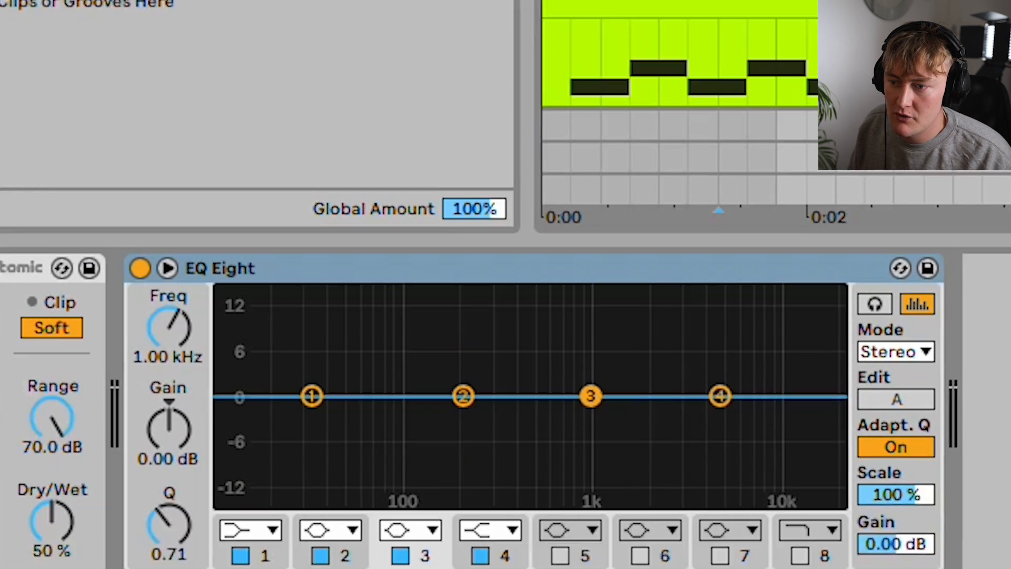
{"action": "right_click", "coordinate": [465, 212]}
{"action": "left_click", "coordinate": [547, 193]}
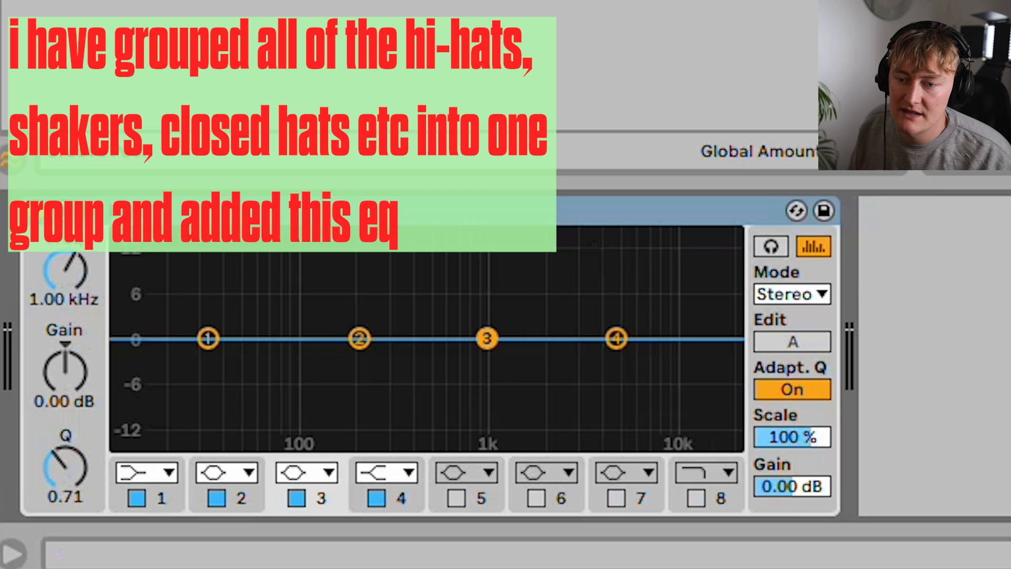
{"action": "left_click_drag", "start_coordinate": [209, 339], "coordinate": [347, 398]}
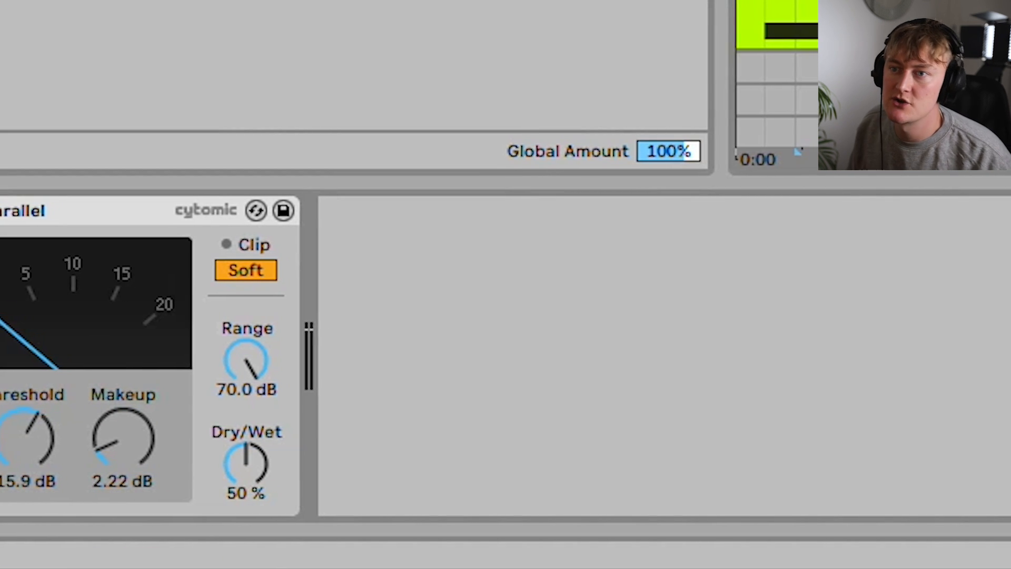
Step: Add Drum Buss after the Glue Compressor, try its built-in compressor, and play the drums with Drum Buss bypassed and active
{"action": "key", "text": "Return"}
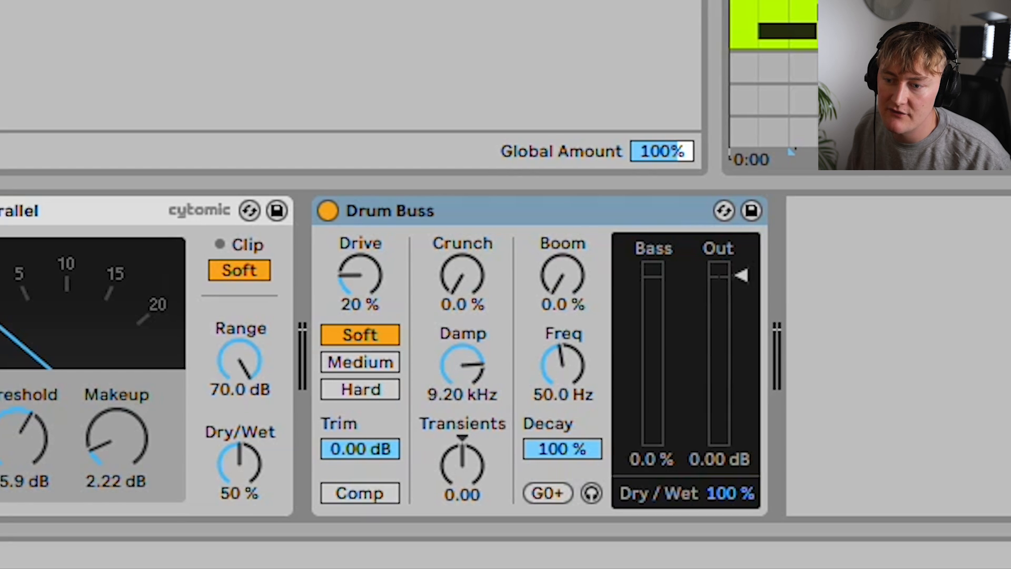
{"action": "left_click", "coordinate": [365, 493]}
{"action": "left_click", "coordinate": [359, 494]}
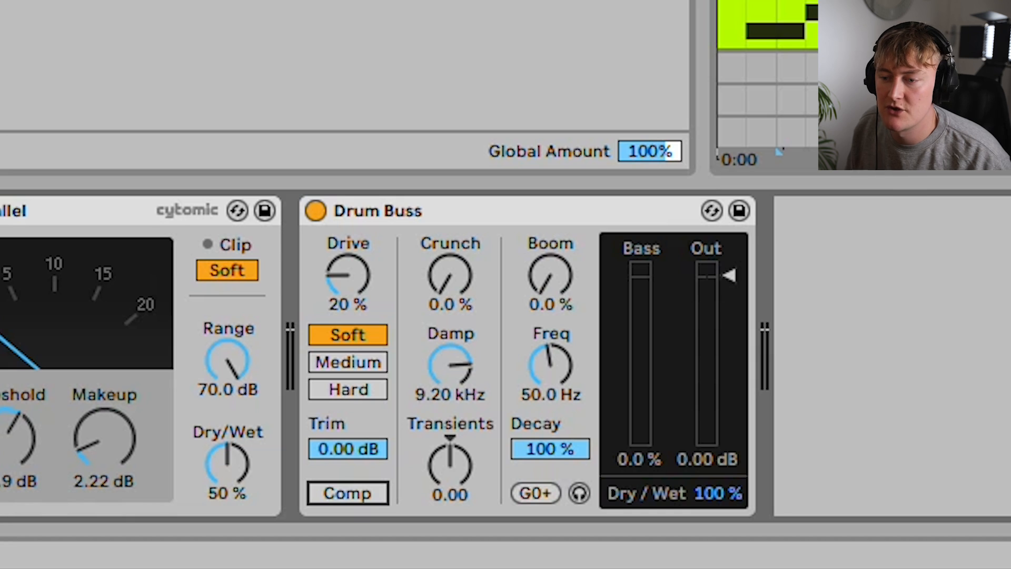
{"action": "key", "text": "space"}
{"action": "left_click", "coordinate": [316, 211]}
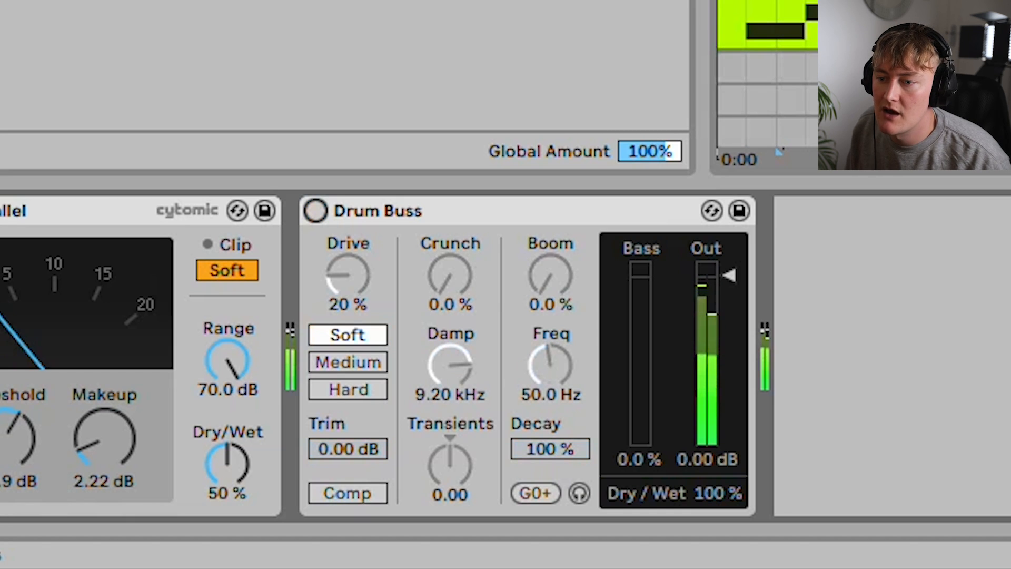
{"action": "left_click", "coordinate": [316, 212]}
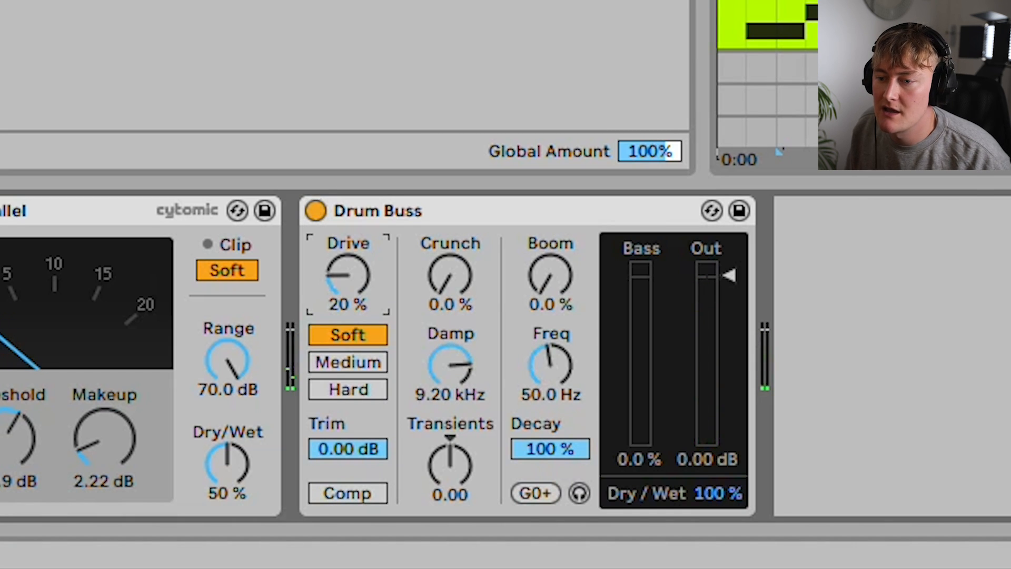
Step: Set Drum Buss's trim to -8.44 dB, drive to 31 % and crunch to 13 %, comparing the drums with it bypassed
{"action": "left_click_drag", "start_coordinate": [348, 449], "coordinate": [348, 467]}
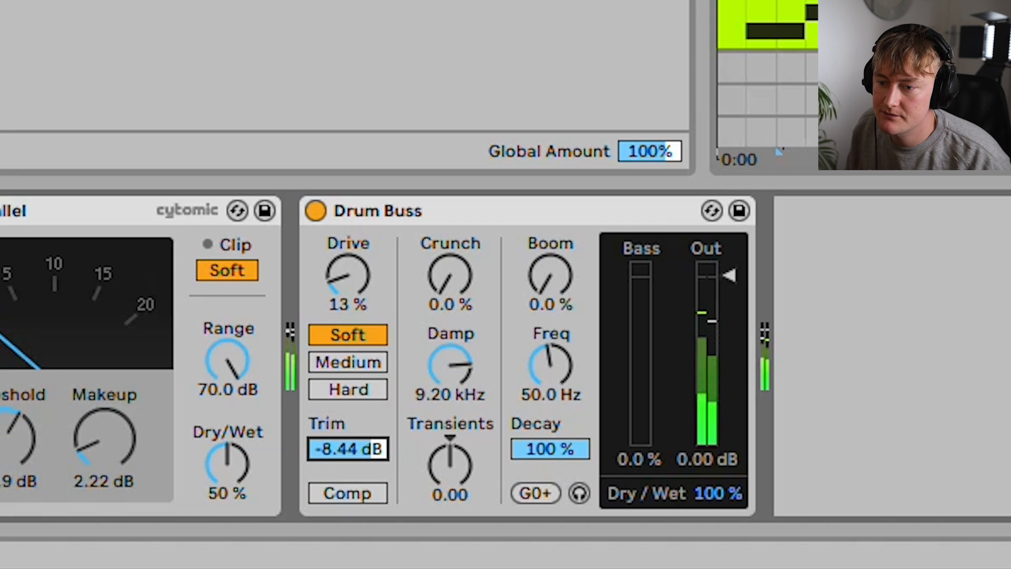
{"action": "left_click_drag", "start_coordinate": [348, 275], "coordinate": [348, 199]}
{"action": "left_click_drag", "start_coordinate": [348, 275], "coordinate": [348, 281]}
{"action": "left_click_drag", "start_coordinate": [450, 275], "coordinate": [451, 245]}
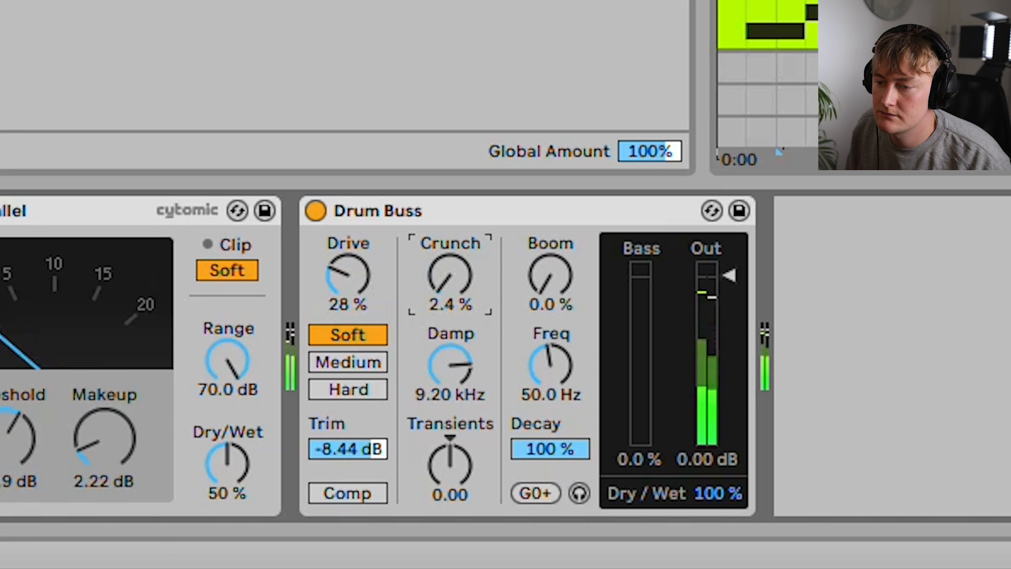
{"action": "left_click", "coordinate": [316, 211]}
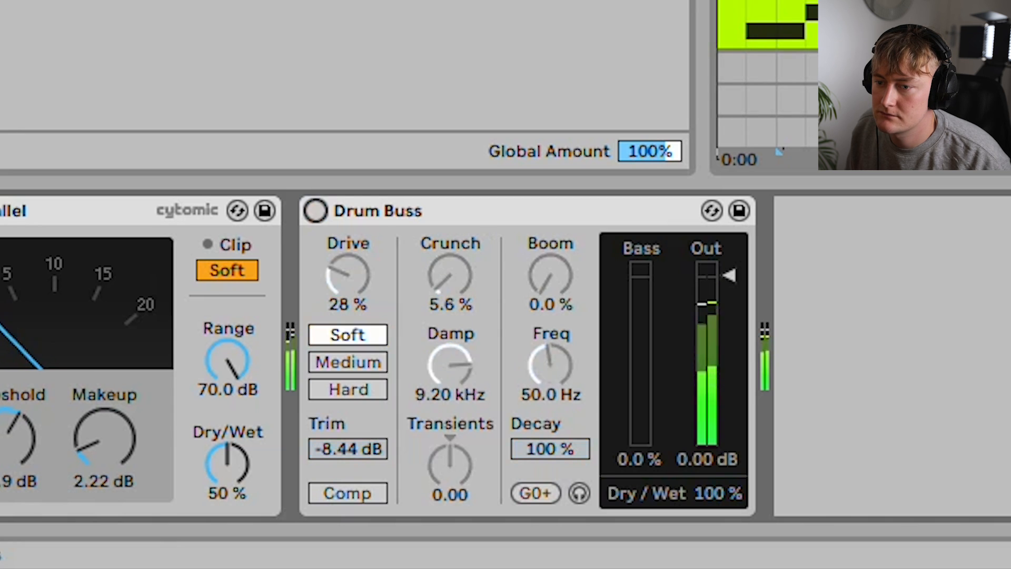
{"action": "left_click", "coordinate": [317, 211]}
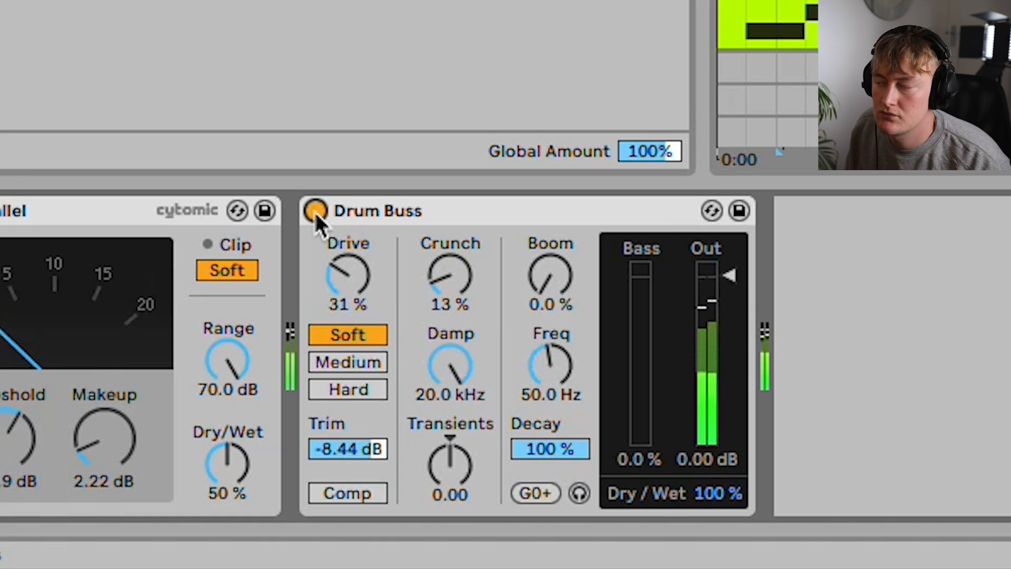
Step: Set Drum Buss's damp to 20.0 kHz, choose Medium distortion, and set the trim to -9.06 dB
{"action": "left_click", "coordinate": [450, 365]}
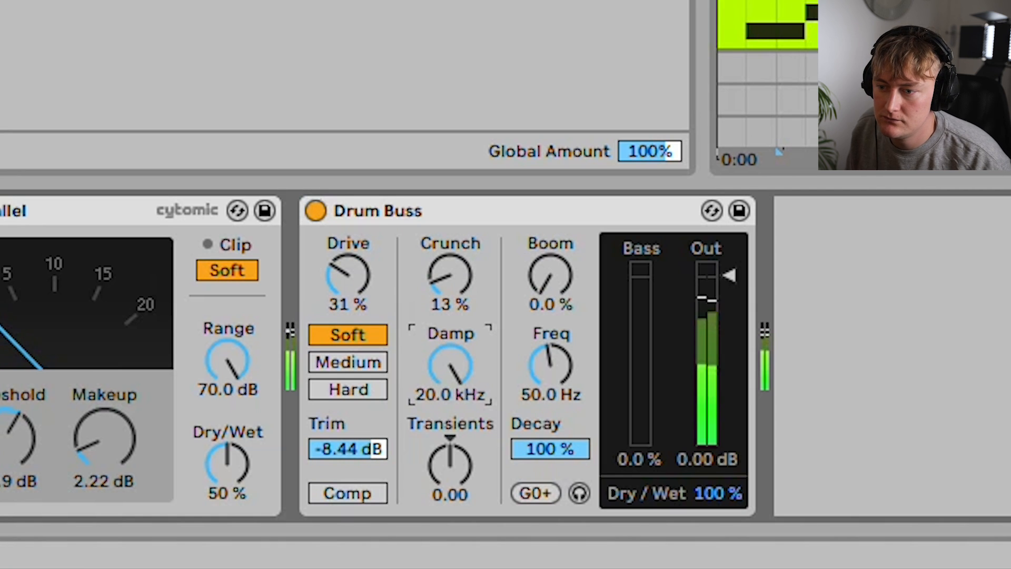
{"action": "left_click_drag", "start_coordinate": [451, 365], "coordinate": [450, 282]}
{"action": "left_click", "coordinate": [349, 363]}
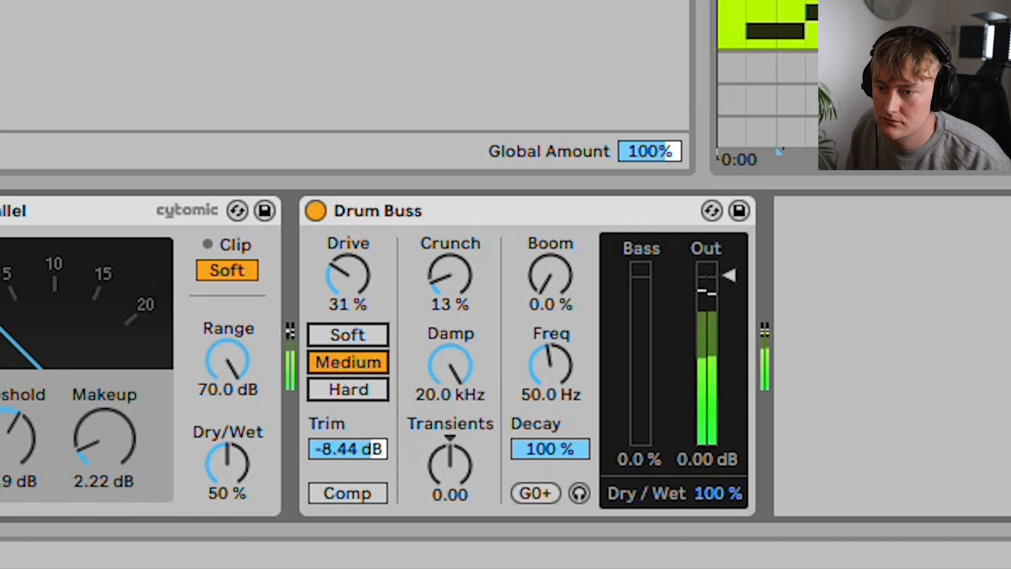
{"action": "left_click_drag", "start_coordinate": [348, 449], "coordinate": [348, 465]}
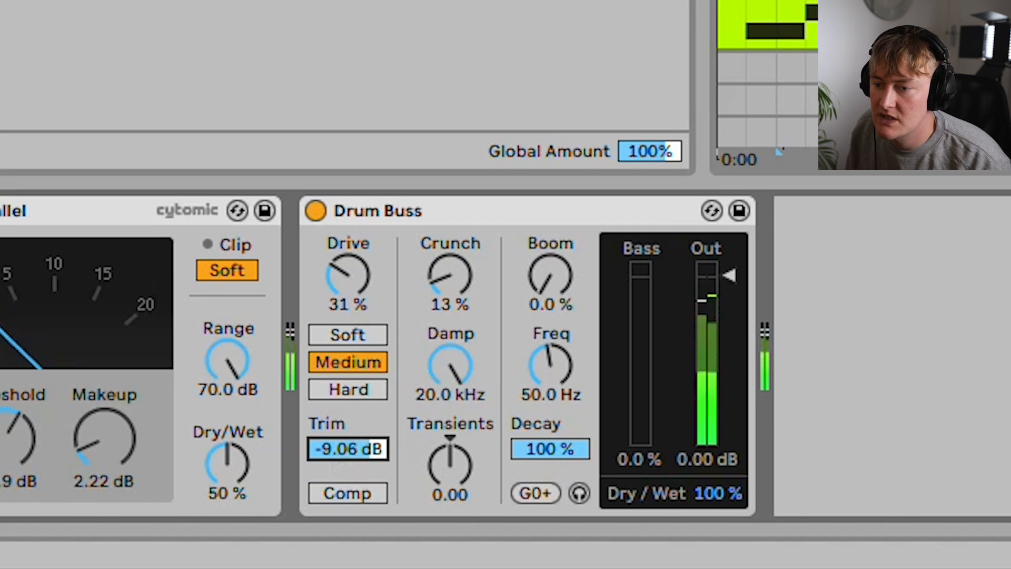
Step: Switch Drum Buss's distortion to Soft, comparing the playing drums with the device bypassed before and after
{"action": "key", "text": "space"}
{"action": "key", "text": "space"}
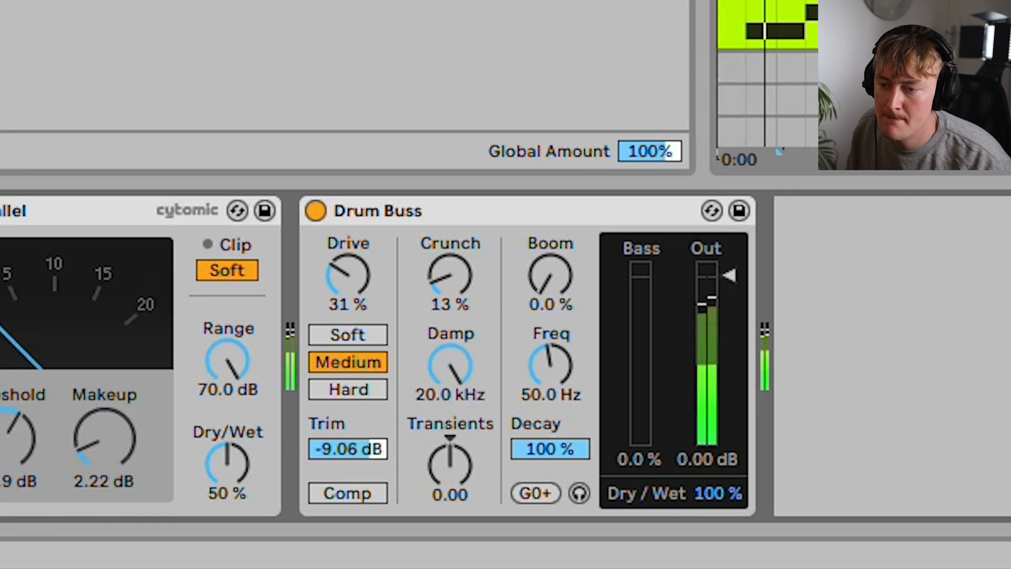
{"action": "left_click", "coordinate": [316, 211]}
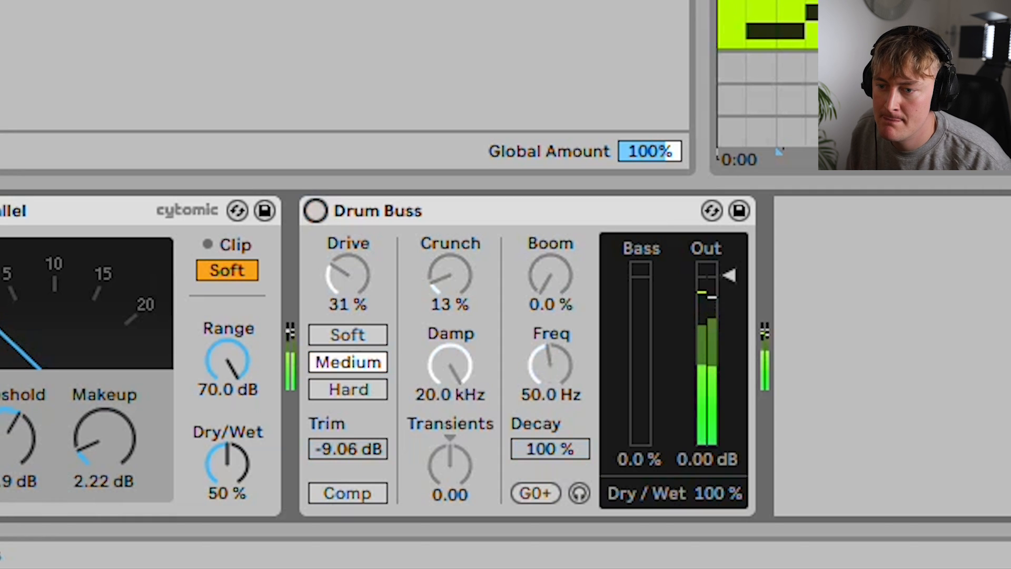
{"action": "left_click", "coordinate": [316, 211]}
{"action": "left_click", "coordinate": [347, 335]}
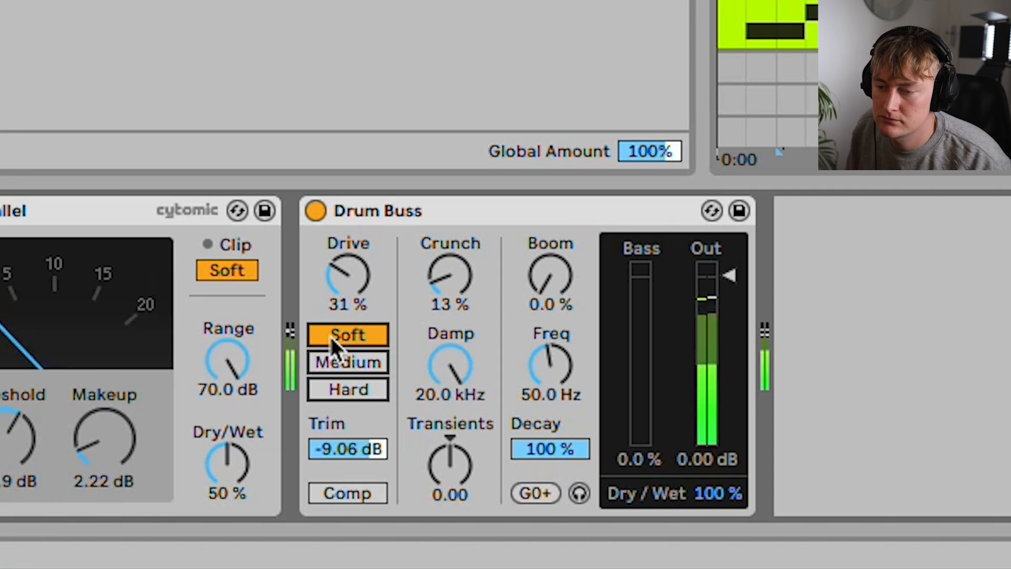
{"action": "left_click", "coordinate": [316, 211]}
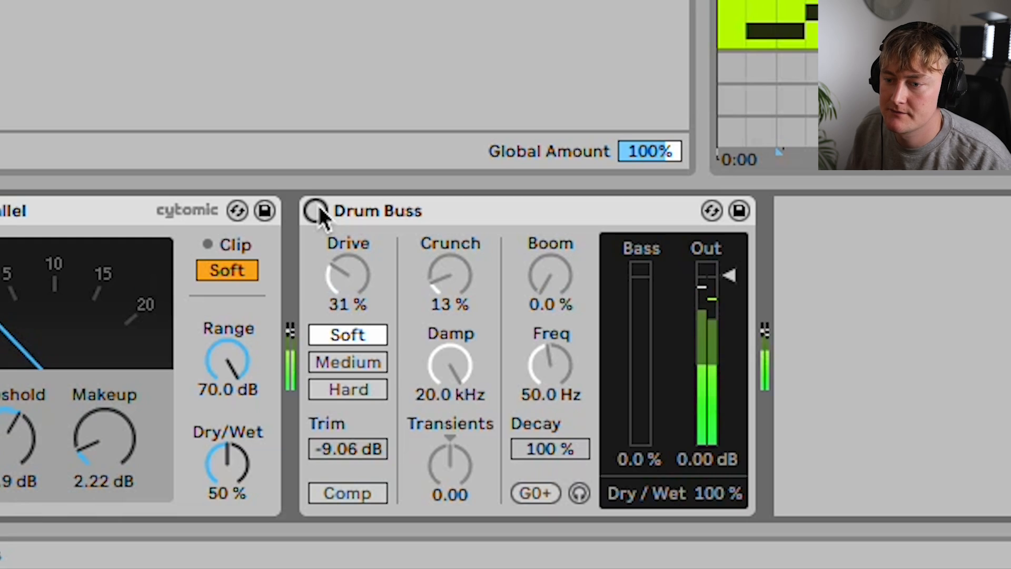
{"action": "left_click", "coordinate": [316, 210]}
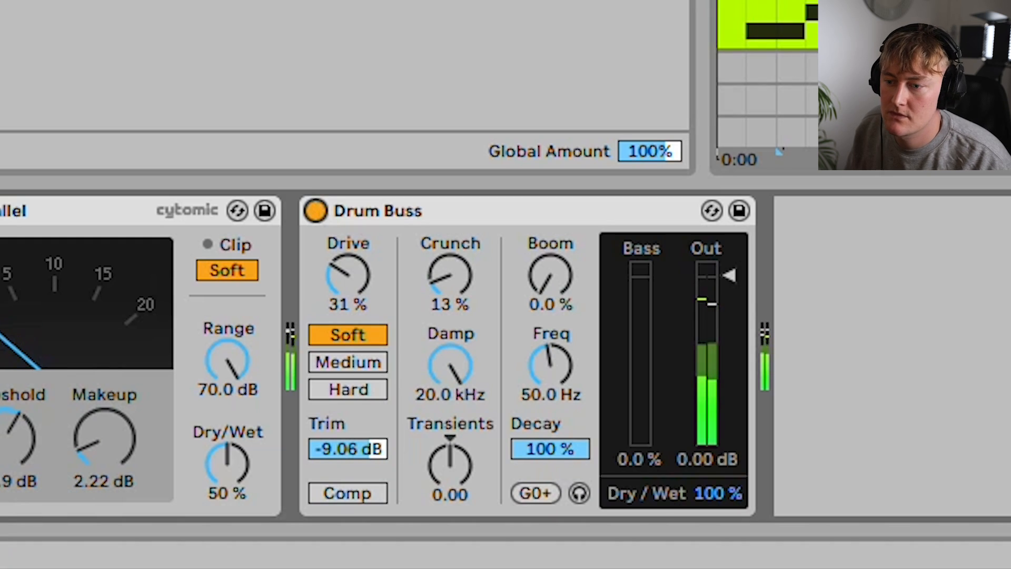
Step: Set Drum Buss's dry/wet to 40 % and compare the drums with it bypassed
{"action": "left_click", "coordinate": [455, 366]}
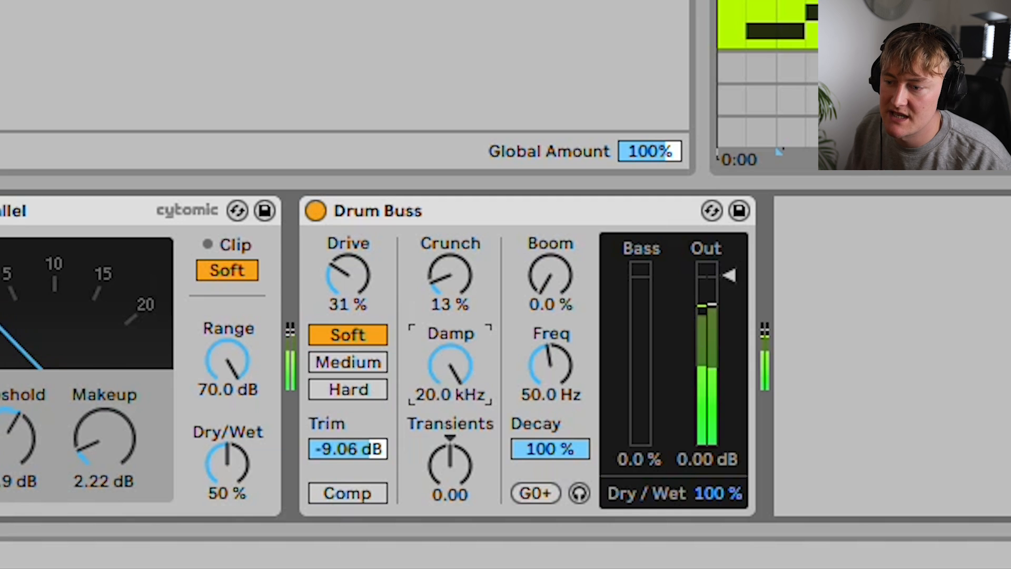
{"action": "left_click_drag", "start_coordinate": [718, 493], "coordinate": [718, 538]}
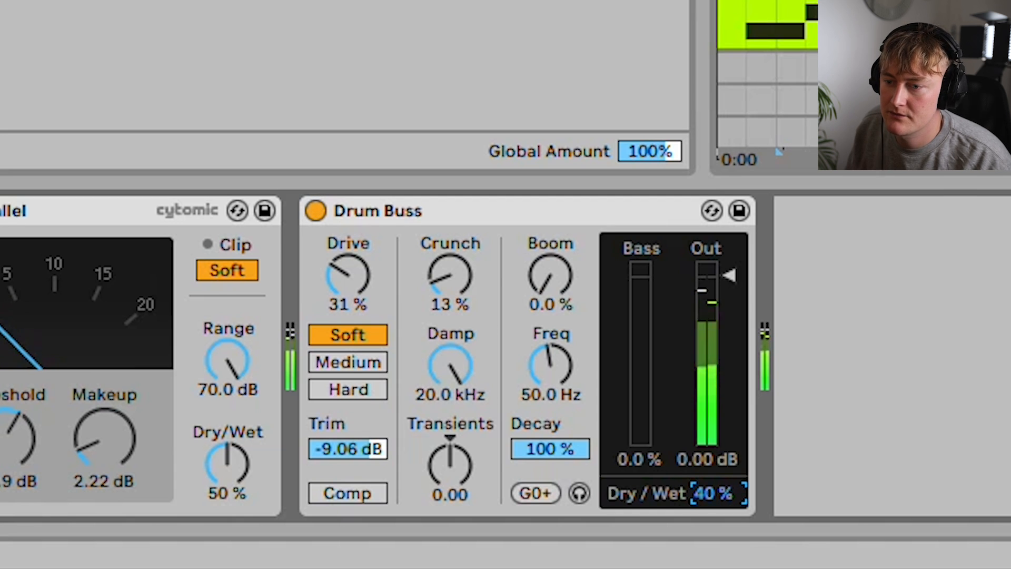
{"action": "left_click", "coordinate": [316, 212]}
{"action": "left_click", "coordinate": [318, 220]}
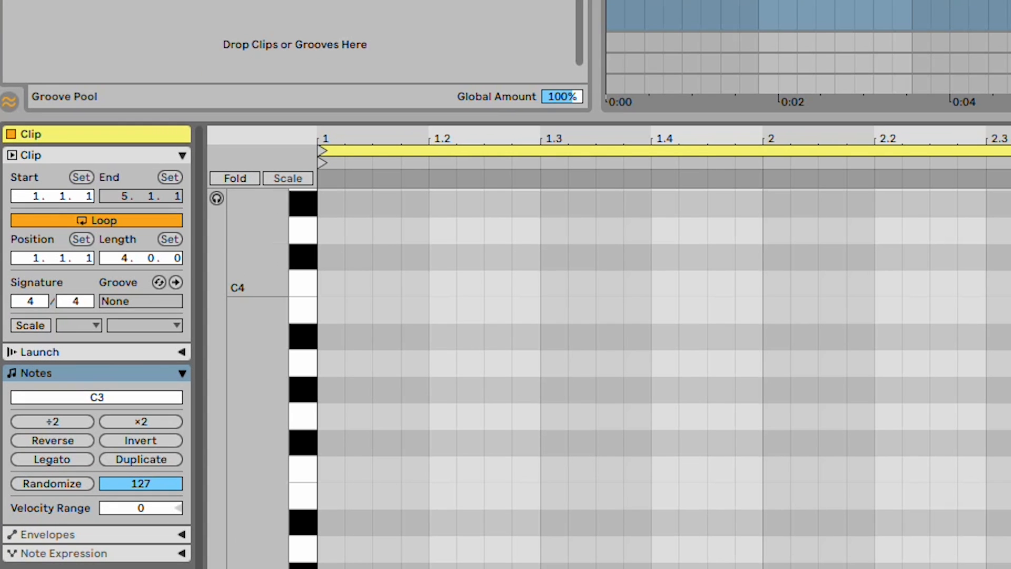
Step: Start hot-swapping the clap clip's groove and preview Swing Logic 8ths 61 in the groove library
{"action": "left_click", "coordinate": [159, 282]}
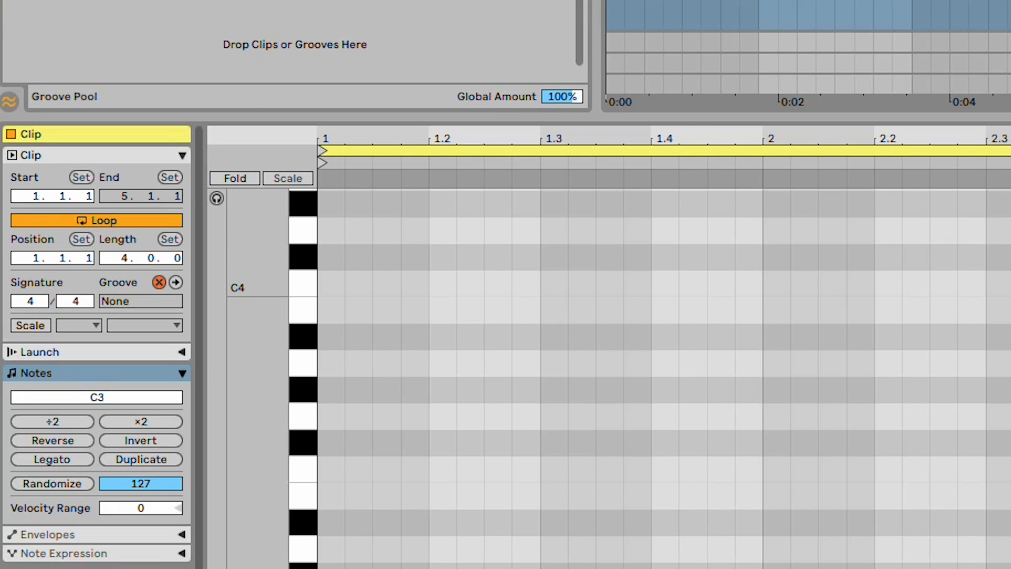
{"action": "scroll", "coordinate": [405, 144], "scroll_direction": "down", "scroll_amount": 15}
{"action": "scroll", "coordinate": [405, 145], "scroll_direction": "up", "scroll_amount": 3}
{"action": "scroll", "coordinate": [416, 228], "scroll_direction": "down", "scroll_amount": 4}
{"action": "scroll", "coordinate": [325, 186], "scroll_direction": "up", "scroll_amount": 1}
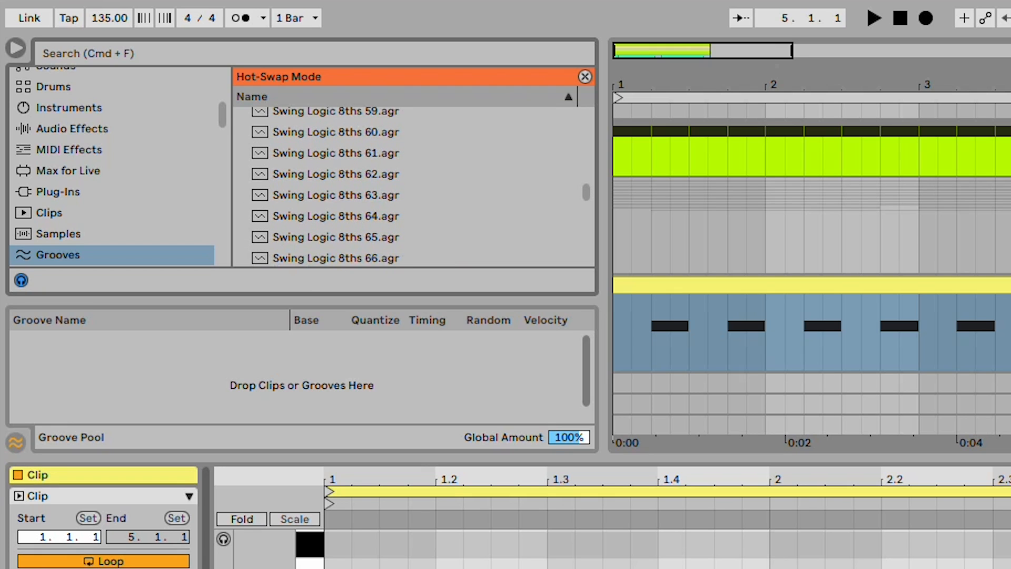
{"action": "scroll", "coordinate": [414, 187], "scroll_direction": "up", "scroll_amount": 2}
{"action": "left_click", "coordinate": [336, 182]}
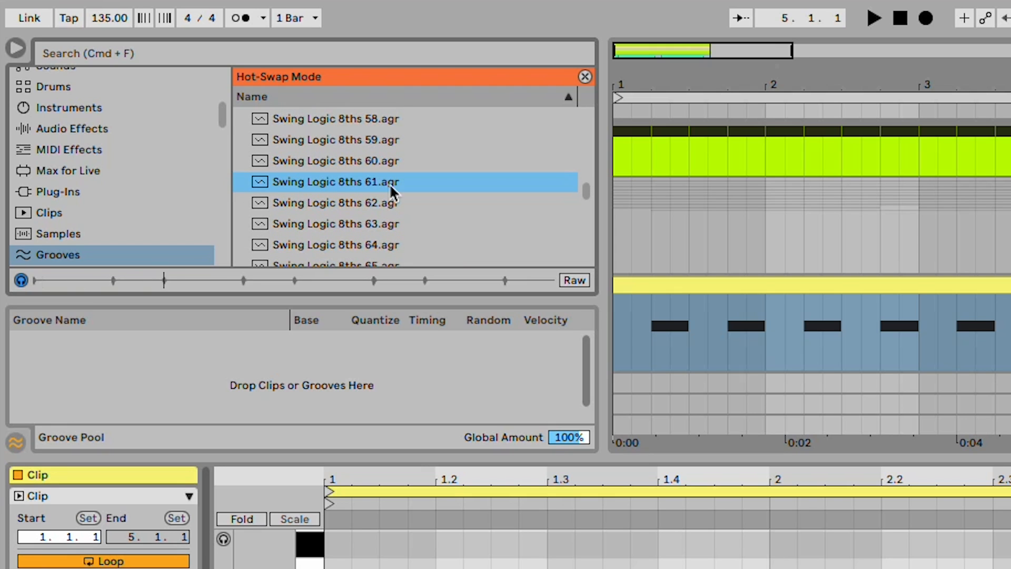
Step: Preview the Swing Logic 16ths grooves and apply Swing Logic 16ths 60 to the clap clip
{"action": "scroll", "coordinate": [392, 192], "scroll_direction": "down", "scroll_amount": 15}
{"action": "left_click", "coordinate": [339, 214]}
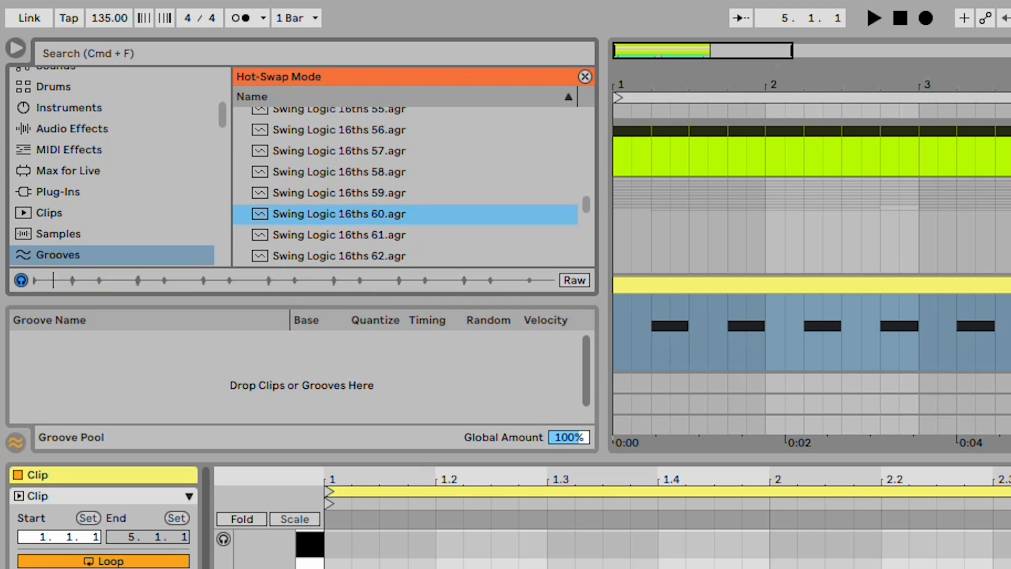
{"action": "left_click", "coordinate": [338, 235]}
{"action": "scroll", "coordinate": [339, 235], "scroll_direction": "down", "scroll_amount": 2}
{"action": "left_click", "coordinate": [339, 178]}
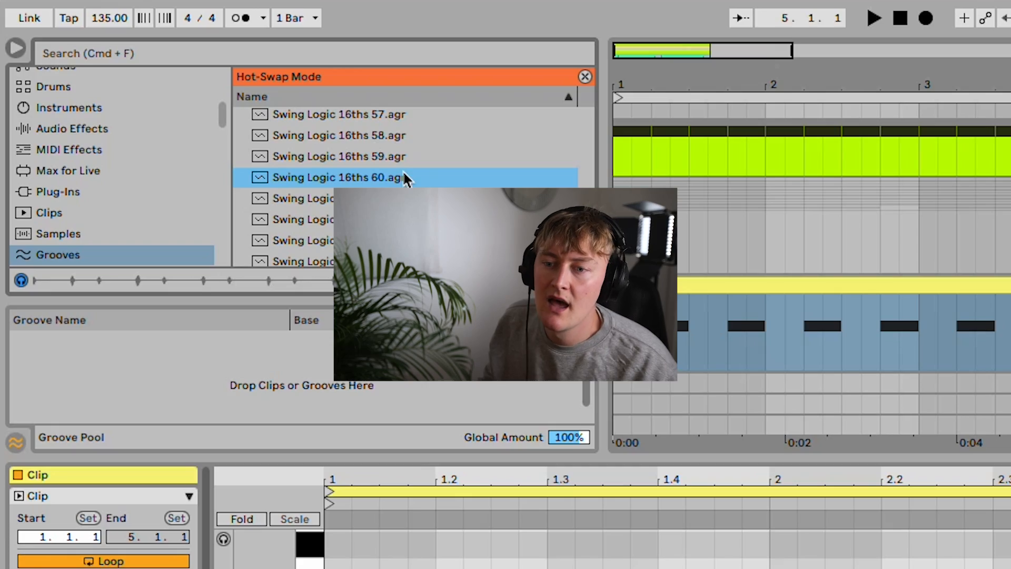
{"action": "double_click", "coordinate": [339, 178]}
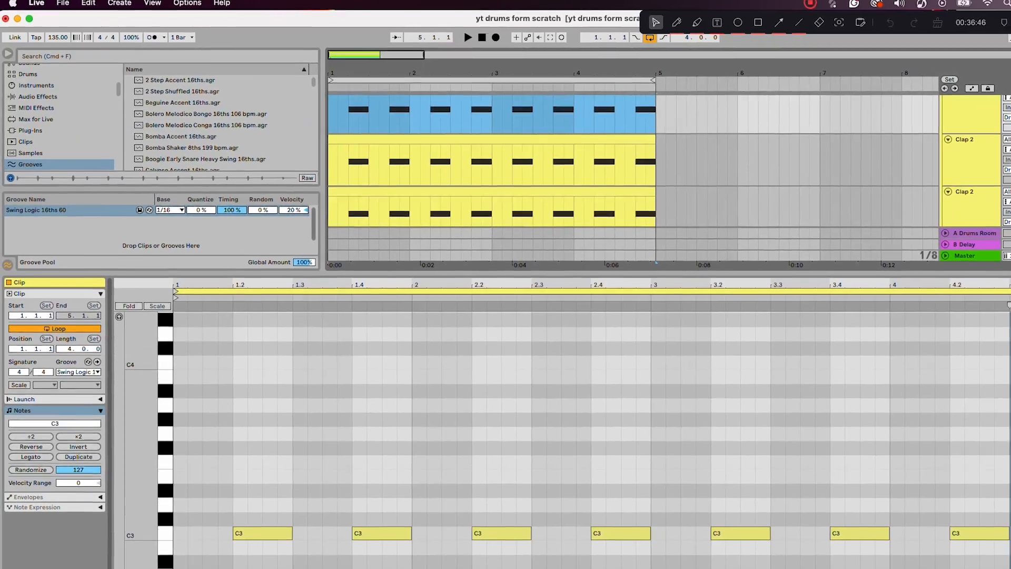
Step: Assign the Swing Logic 16ths 60 groove to the remaining clips from Clap 2 through the hats, ride and percussion
{"action": "key", "text": "alt+super+l"}
{"action": "left_click_drag", "start_coordinate": [623, 158], "coordinate": [314, 563]}
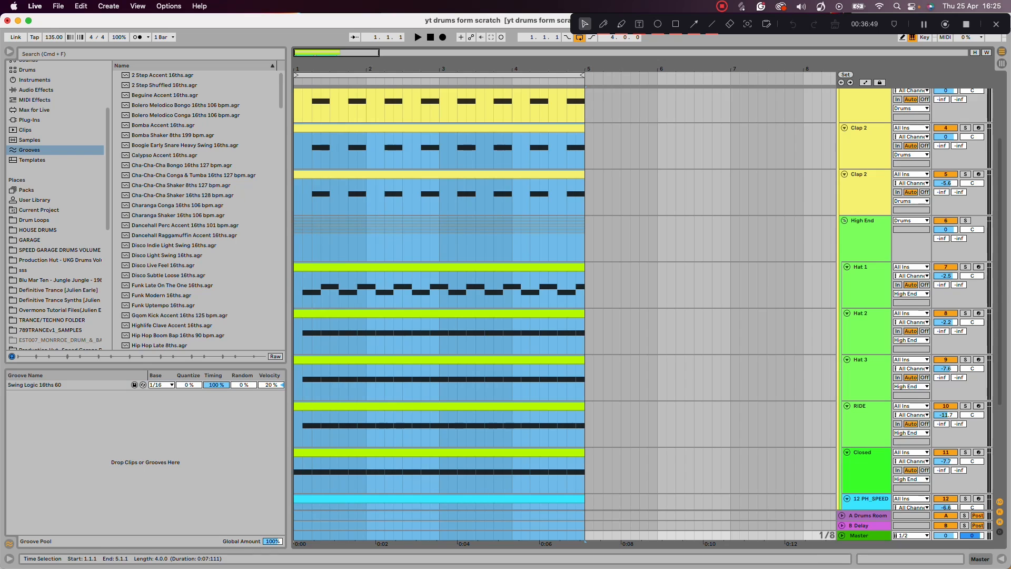
{"action": "double_click", "coordinate": [364, 128]}
{"action": "key", "text": "super+a"}
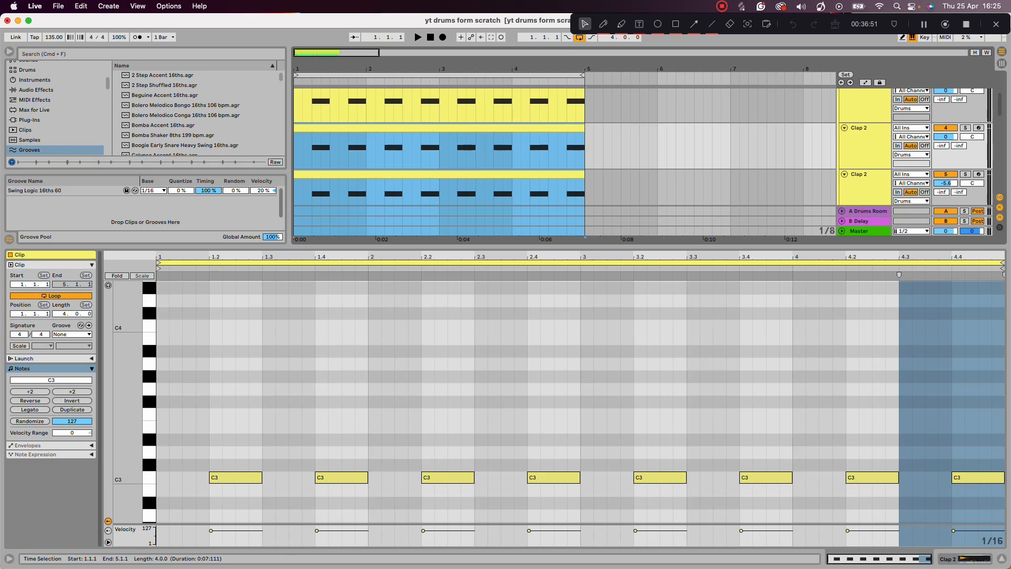
{"action": "left_click", "coordinate": [72, 335]}
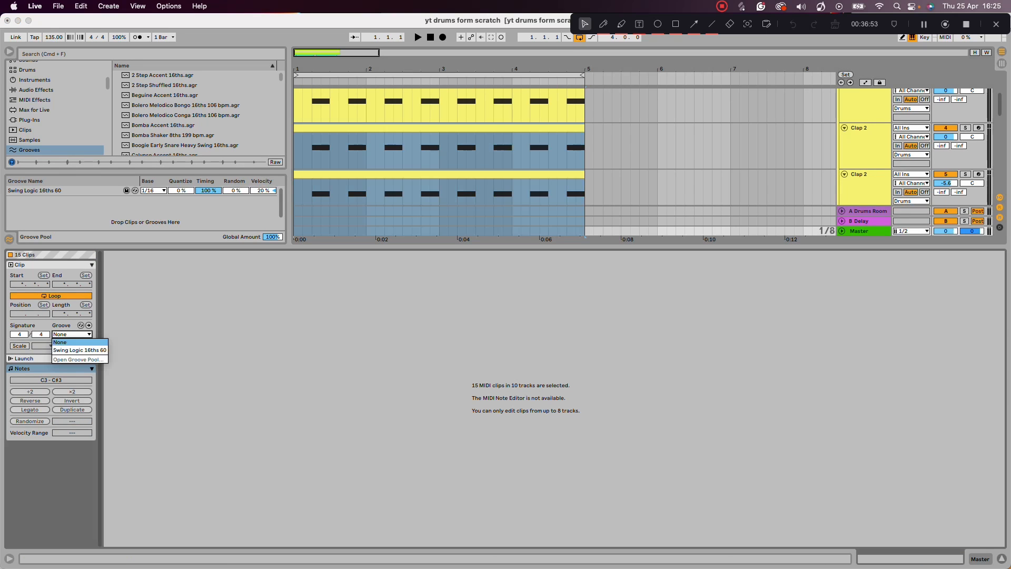
{"action": "left_click", "coordinate": [80, 350]}
{"action": "key", "text": "super+alt+l"}
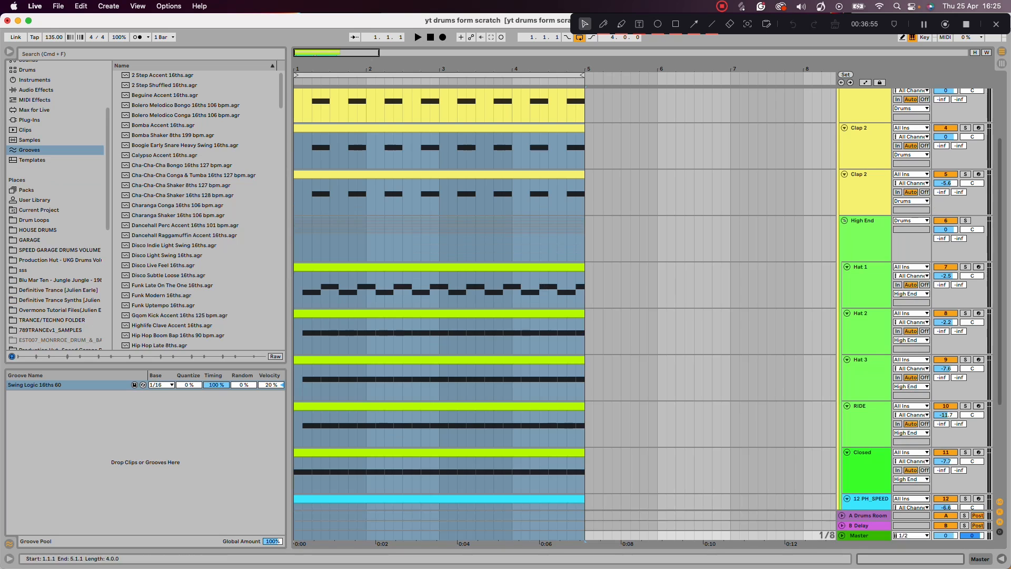
Step: Play the beat with the groove on all drum clips and look over the tracks from percussion up to kick
{"action": "key", "text": "space"}
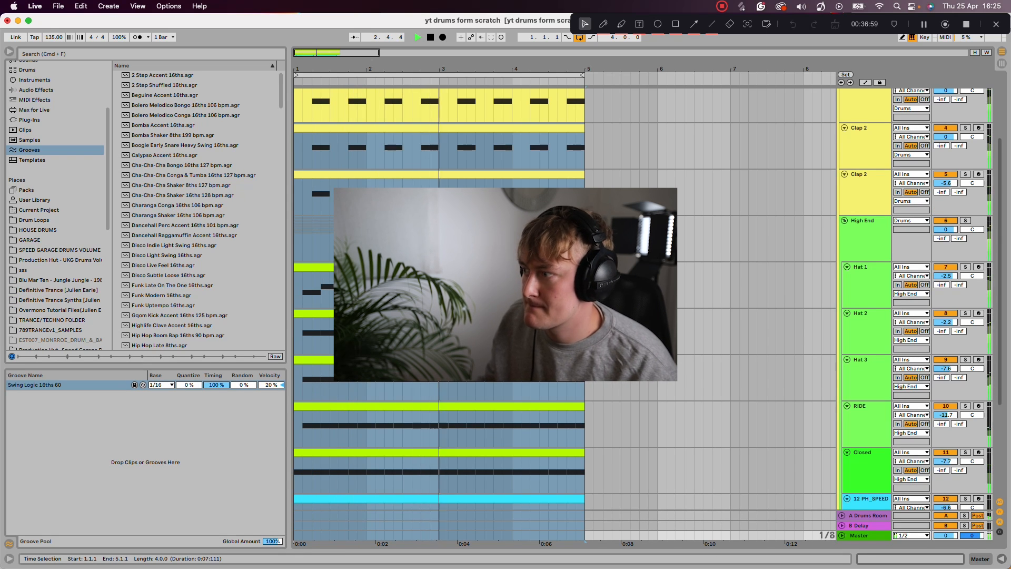
{"action": "scroll", "coordinate": [563, 290], "scroll_direction": "down", "scroll_amount": 4}
{"action": "left_click", "coordinate": [604, 324]}
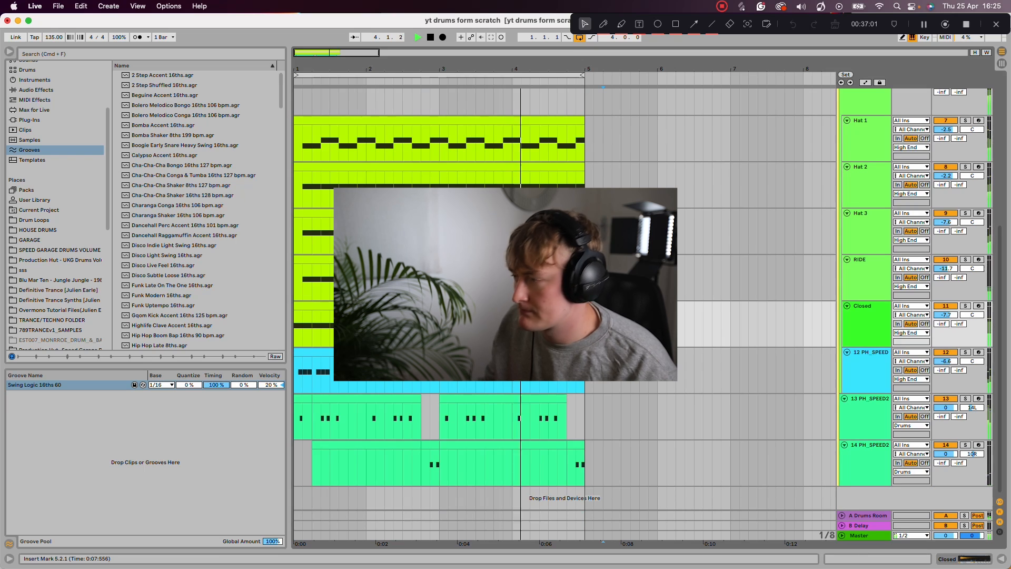
{"action": "scroll", "coordinate": [590, 103], "scroll_direction": "up", "scroll_amount": 6}
{"action": "key", "text": "space"}
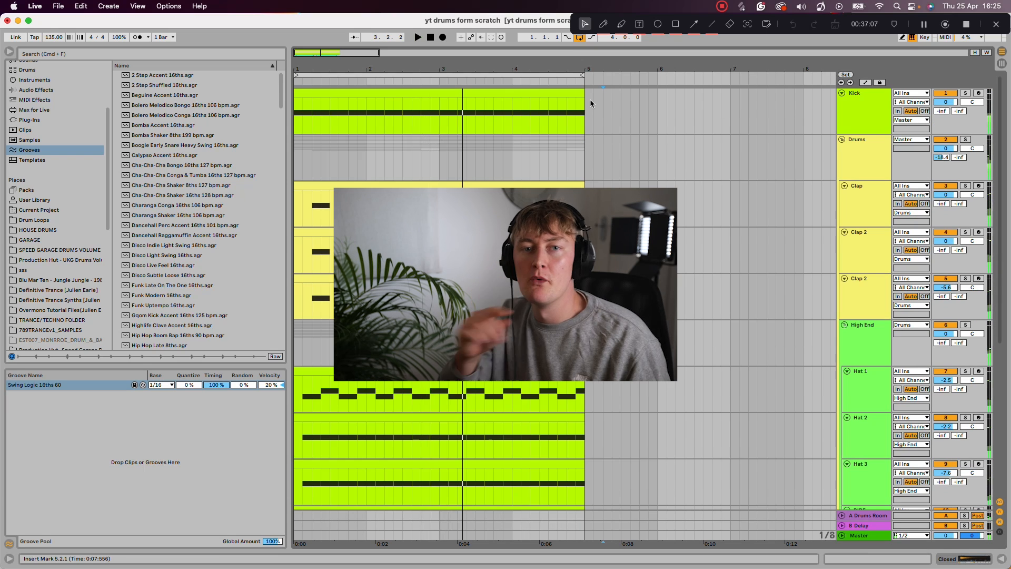
Step: Check the kick clip's groove setting, select the drum tracks below the kick and listen to the beat
{"action": "double_click", "coordinate": [567, 93]}
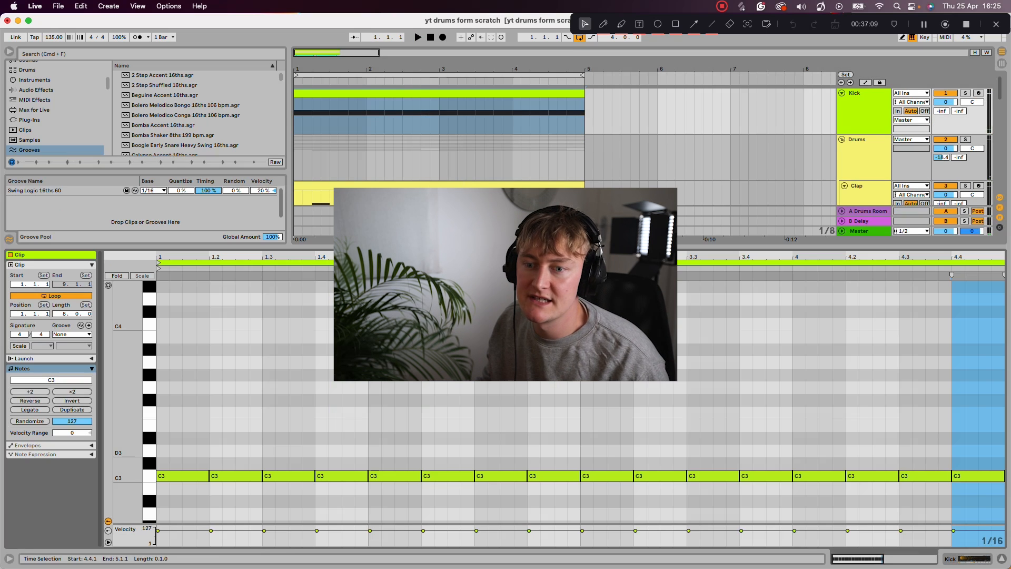
{"action": "key", "text": "super+alt+l"}
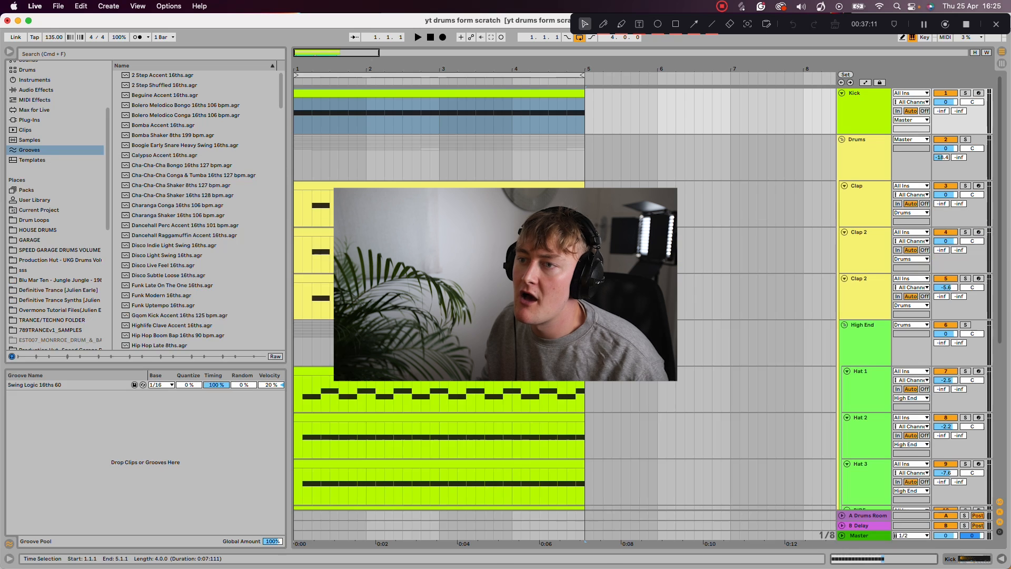
{"action": "left_click_drag", "start_coordinate": [295, 159], "coordinate": [581, 558]}
{"action": "key", "text": "space"}
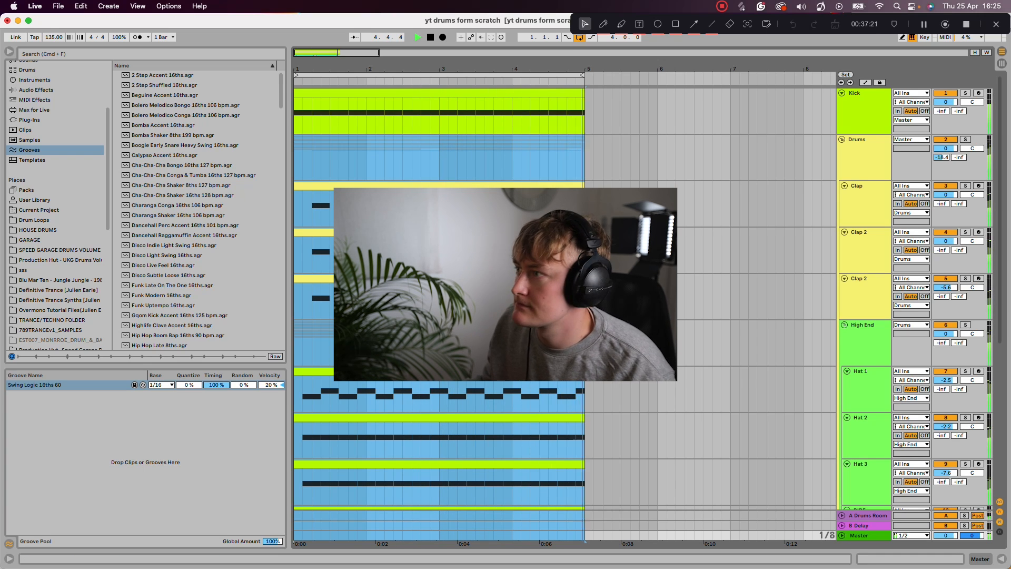
{"action": "key", "text": "space"}
Step: Select all drum clips below the kick, load Swing Logic 16ths 64 into the groove pool and play the beat
{"action": "double_click", "coordinate": [862, 140]}
{"action": "scroll", "coordinate": [564, 245], "scroll_direction": "down", "scroll_amount": 1}
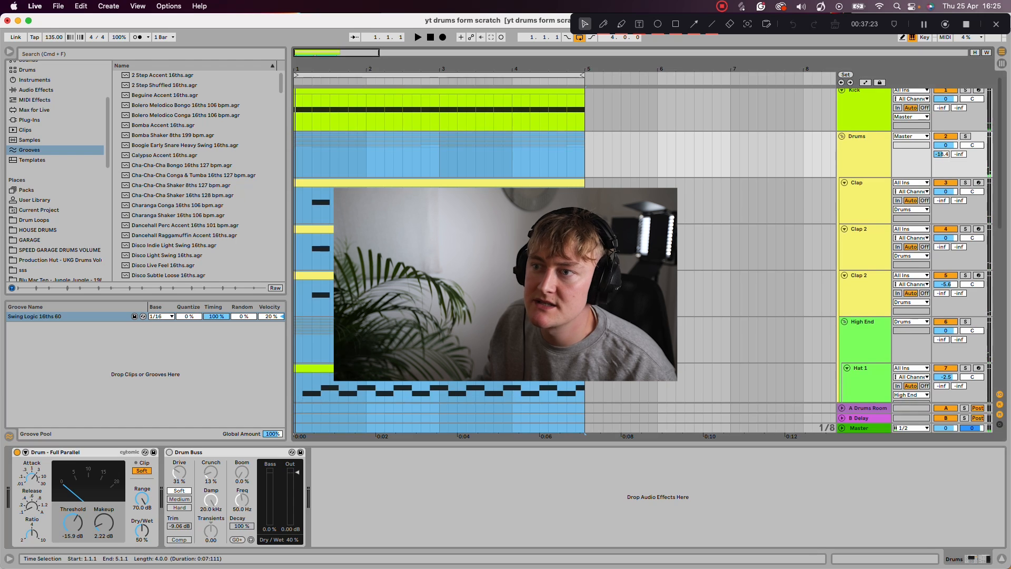
{"action": "double_click", "coordinate": [526, 183]}
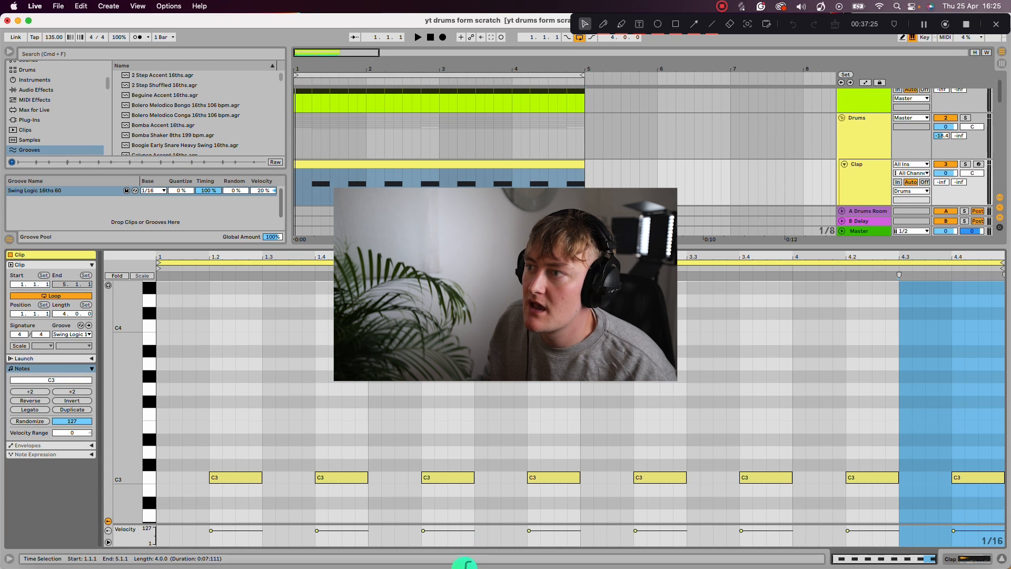
{"action": "key", "text": "super+a"}
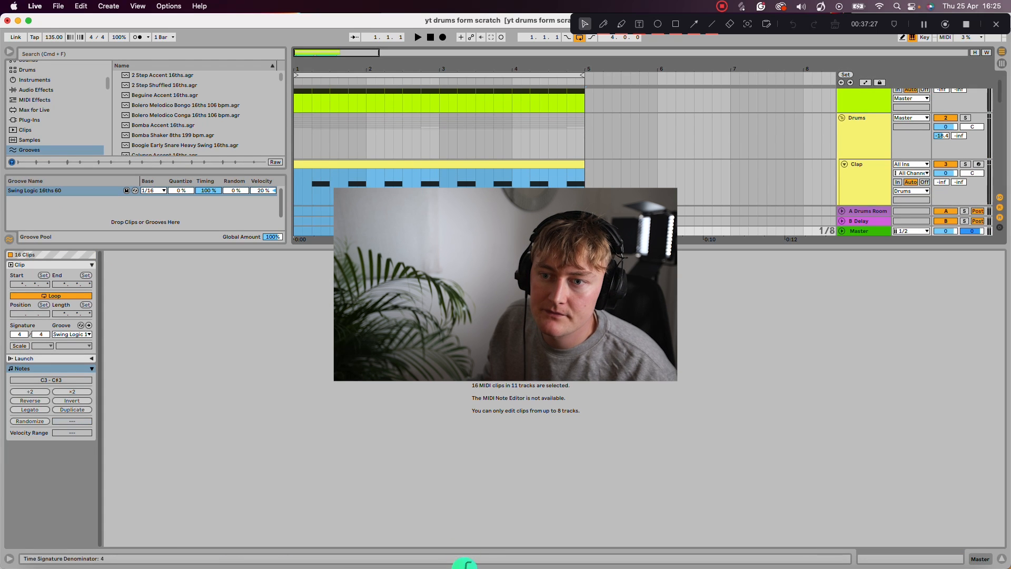
{"action": "scroll", "coordinate": [195, 113], "scroll_direction": "down", "scroll_amount": 20}
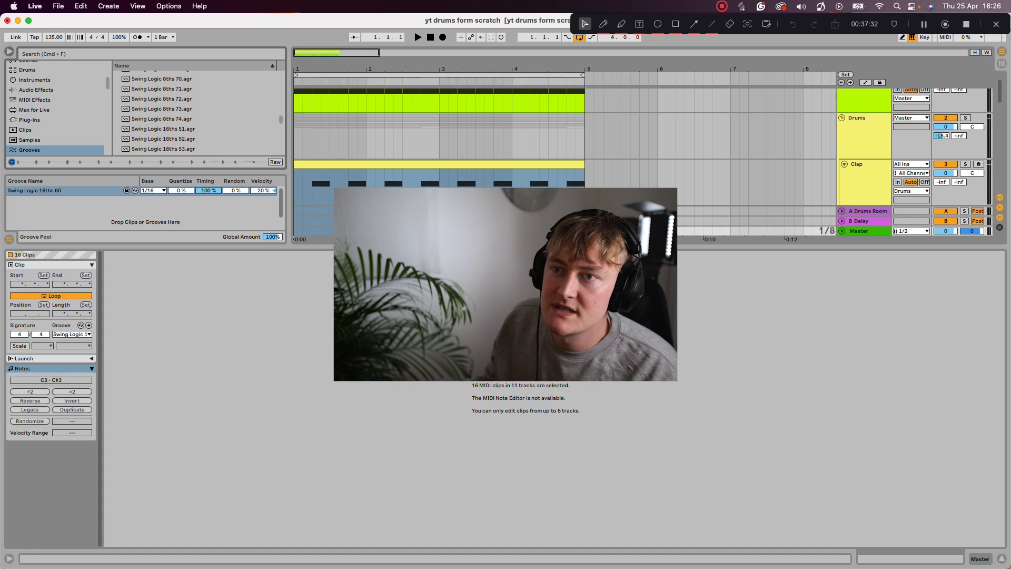
{"action": "scroll", "coordinate": [195, 113], "scroll_direction": "up", "scroll_amount": 3}
{"action": "scroll", "coordinate": [195, 114], "scroll_direction": "up", "scroll_amount": 2}
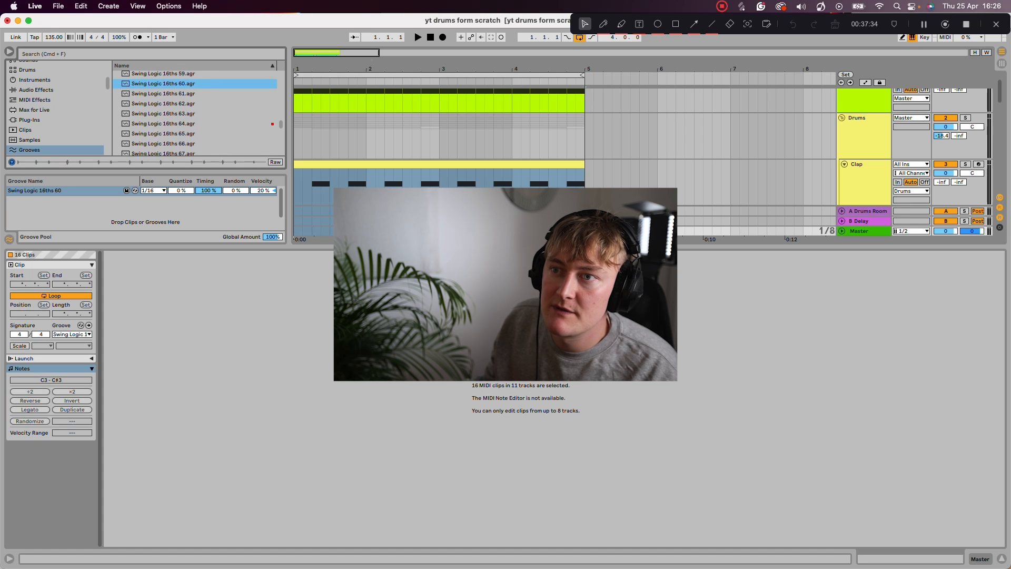
{"action": "double_click", "coordinate": [163, 124]}
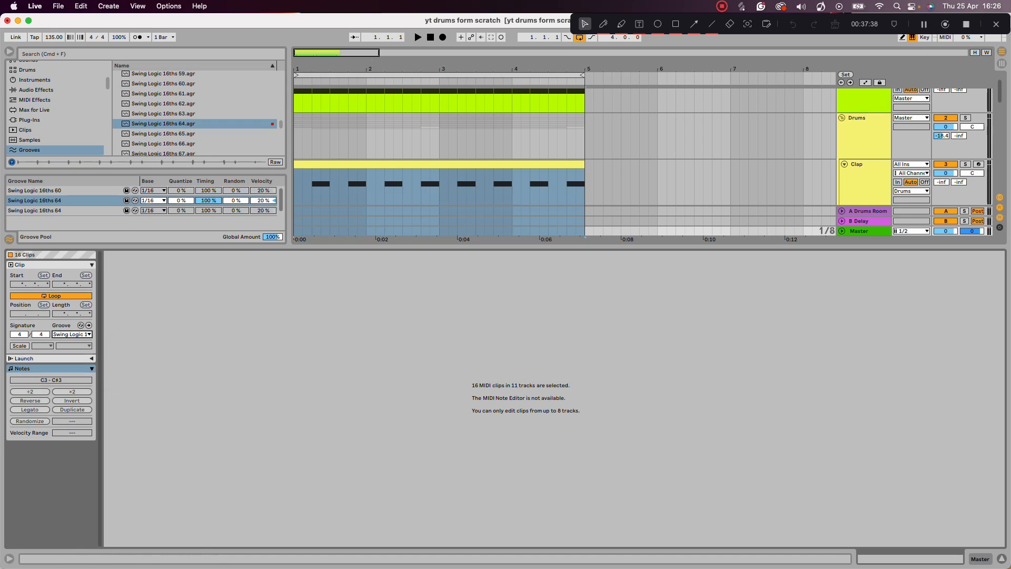
{"action": "key", "text": "space"}
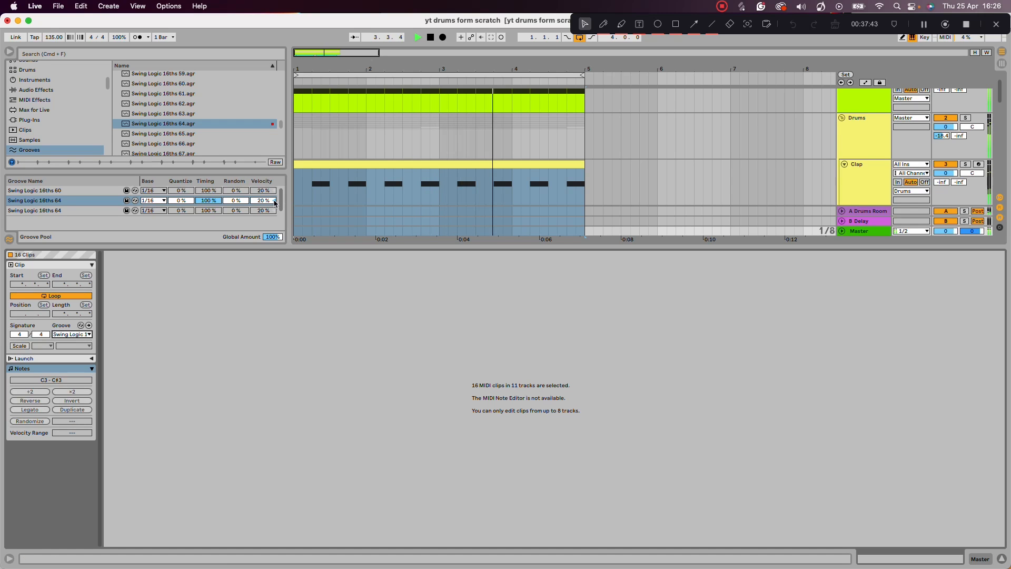
{"action": "key", "text": "space"}
Step: Load Swing Logic 16ths 57 into the groove pool and play the beat
{"action": "left_click_drag", "start_coordinate": [281, 124], "coordinate": [281, 122]}
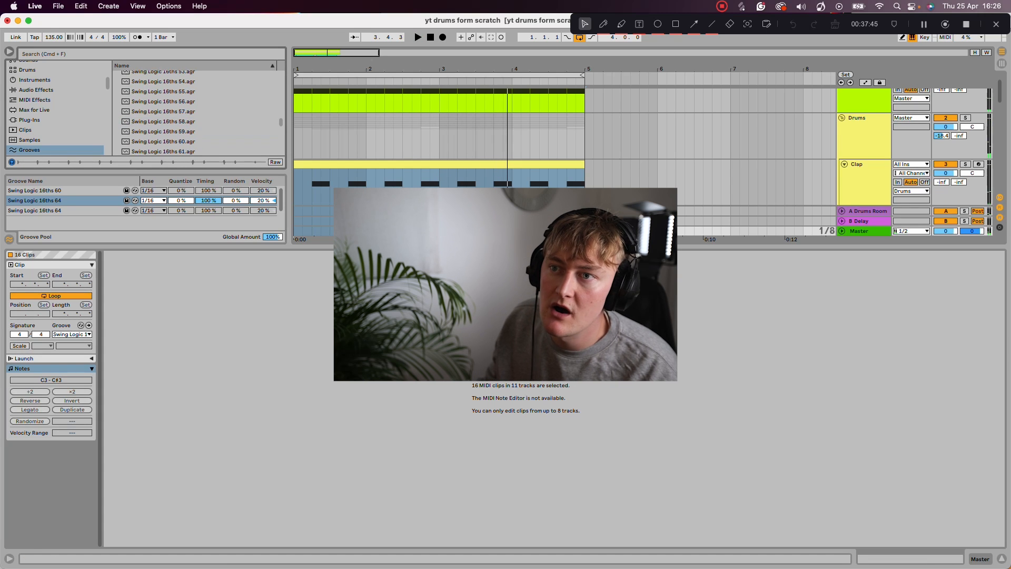
{"action": "double_click", "coordinate": [164, 111]}
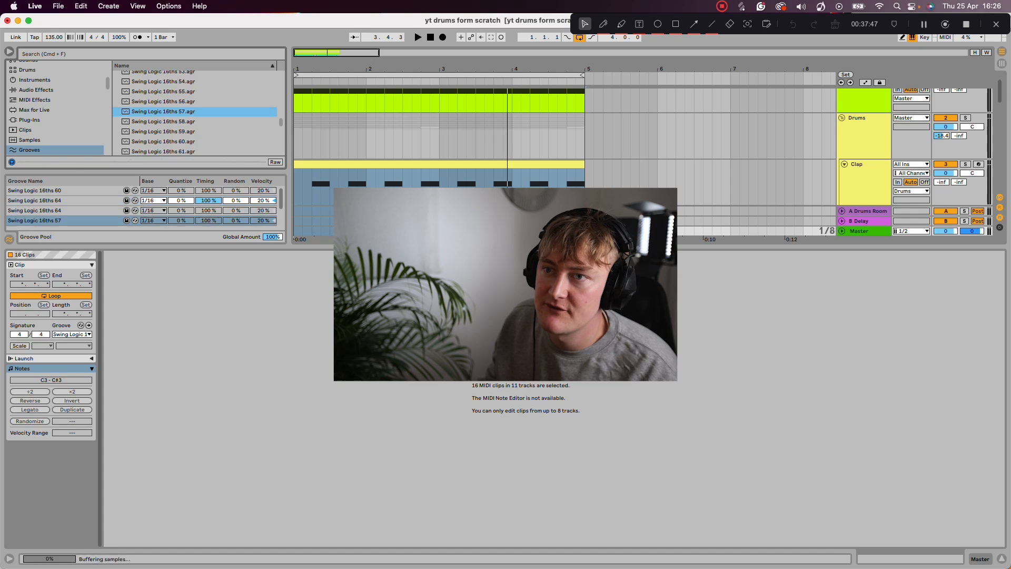
{"action": "key", "text": "space"}
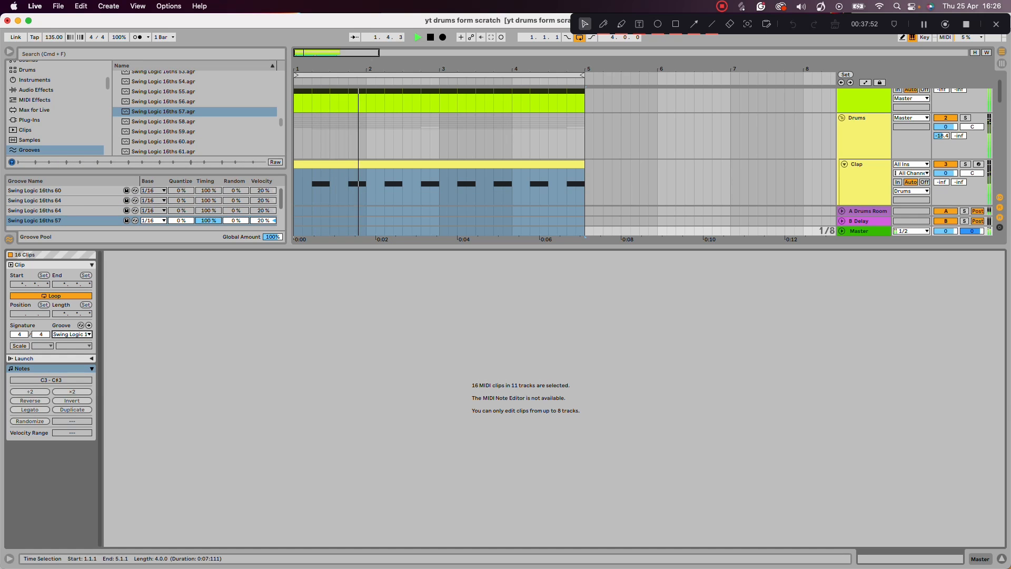